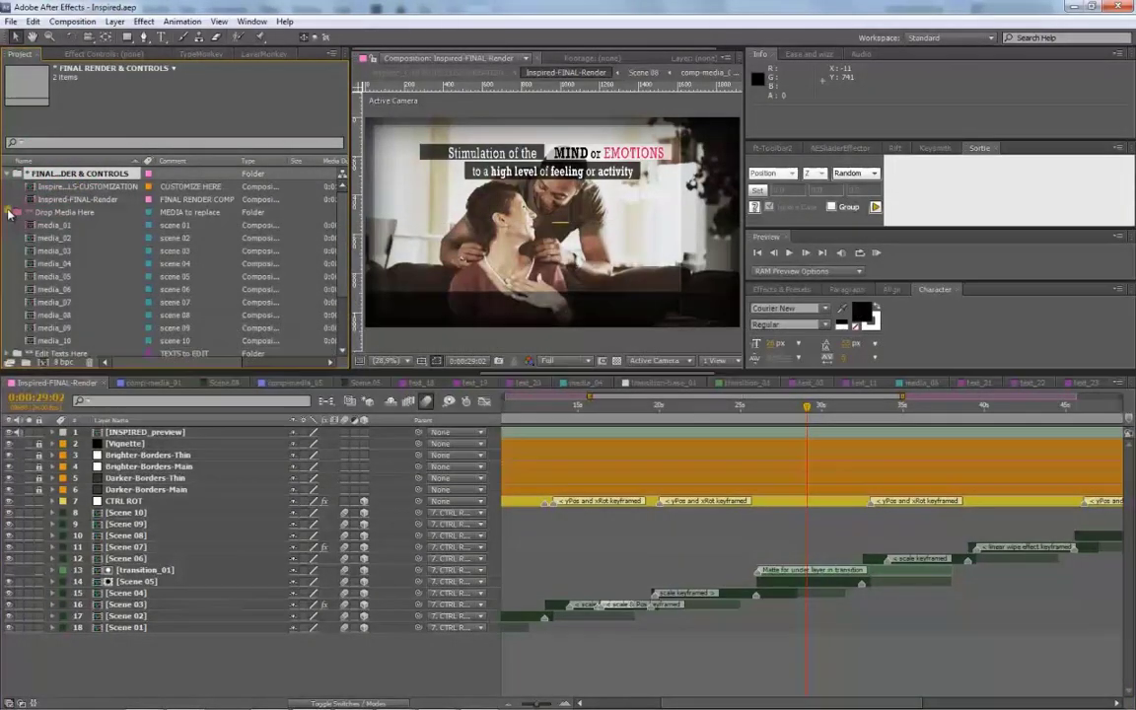
# Collapse the Drop Media Here folder and select the layers from Scene 10 through Scene 01 in the Inspired-FINAL-Render composition.
pyautogui.click(17, 212)
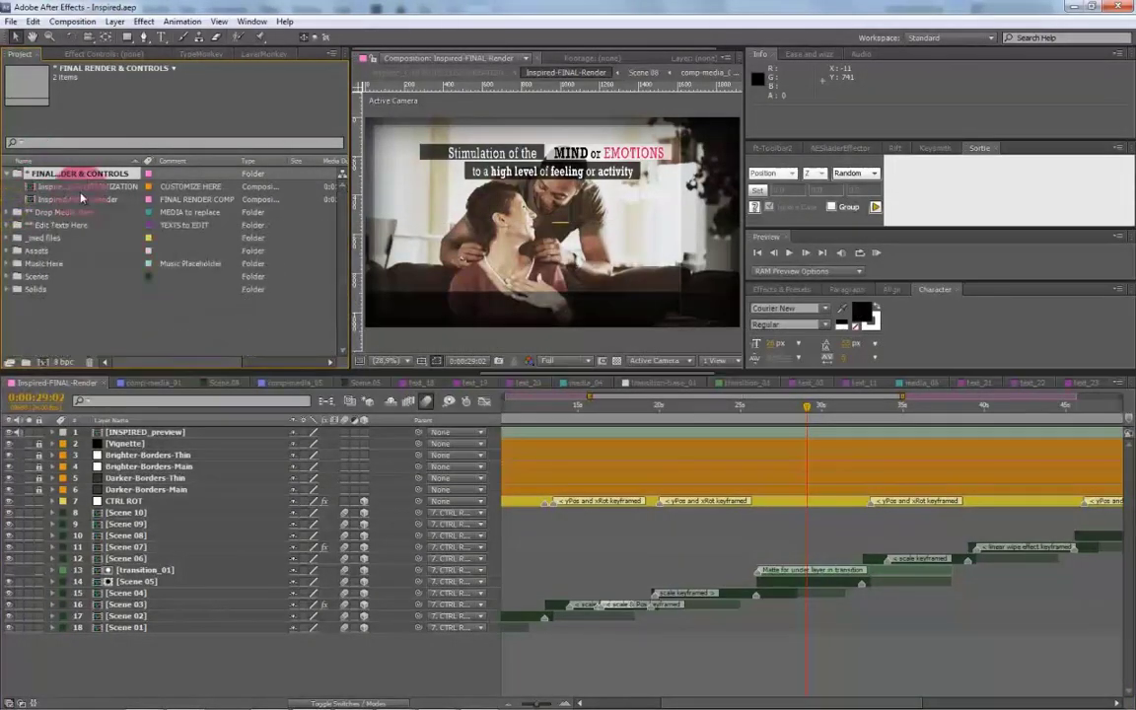
pyautogui.click(73, 198)
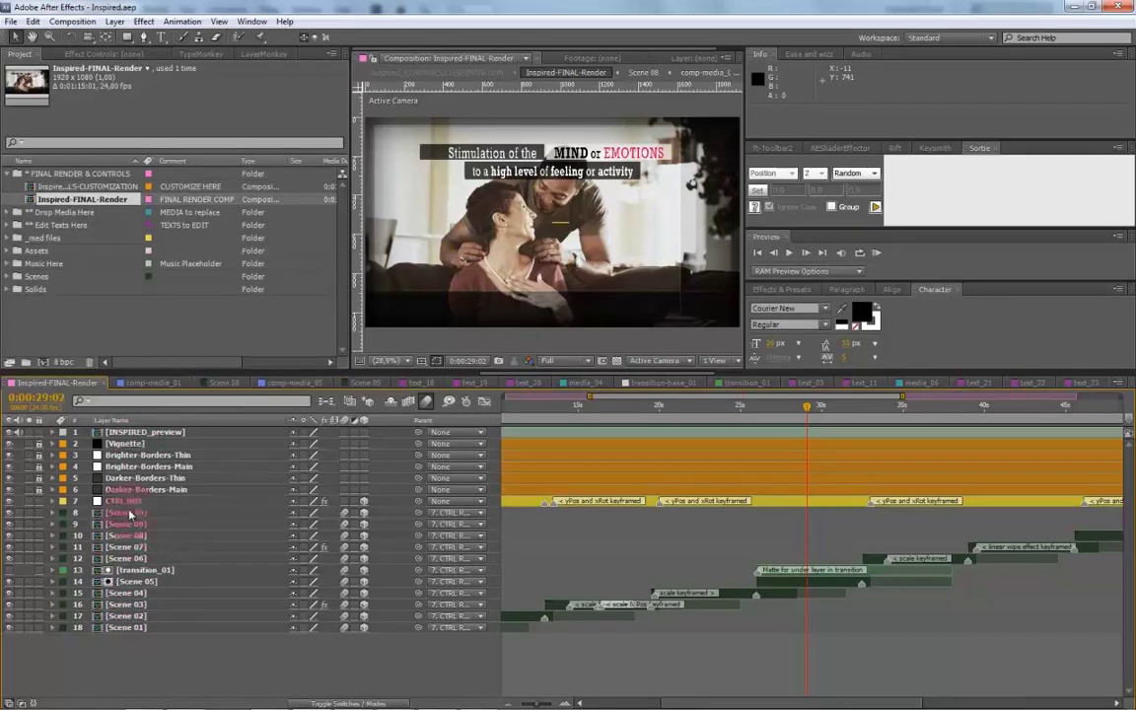
pyautogui.click(127, 514)
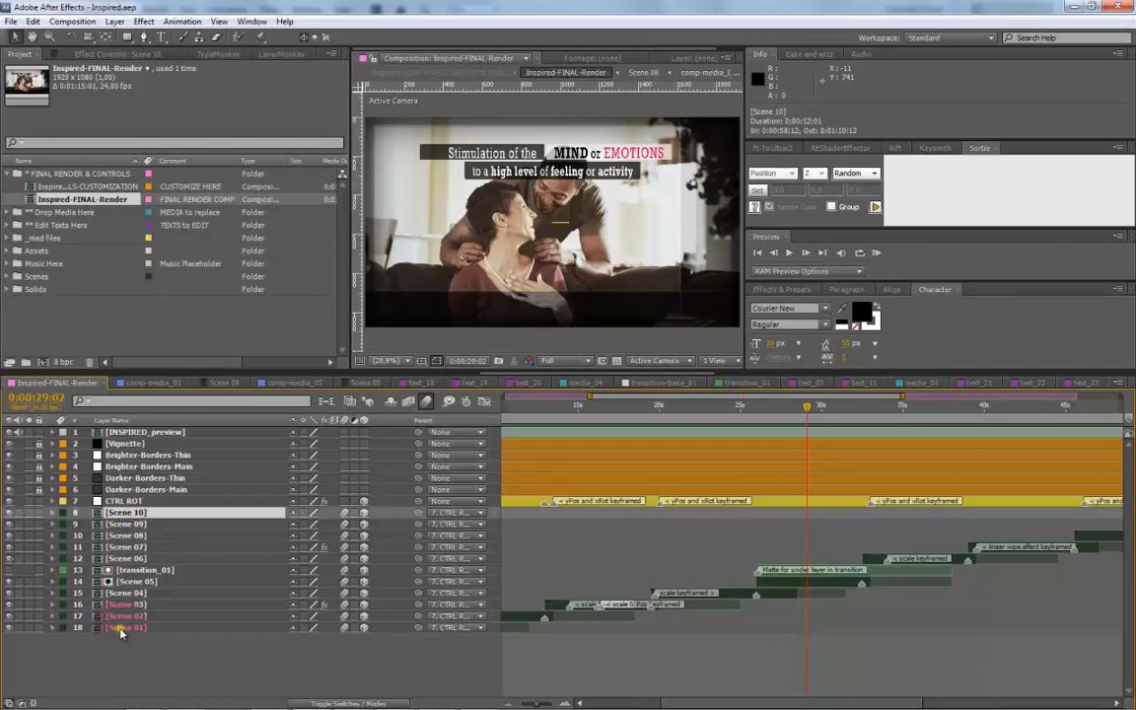
pyautogui.keyDown('shift'); pyautogui.click(121, 631); pyautogui.keyUp('shift')
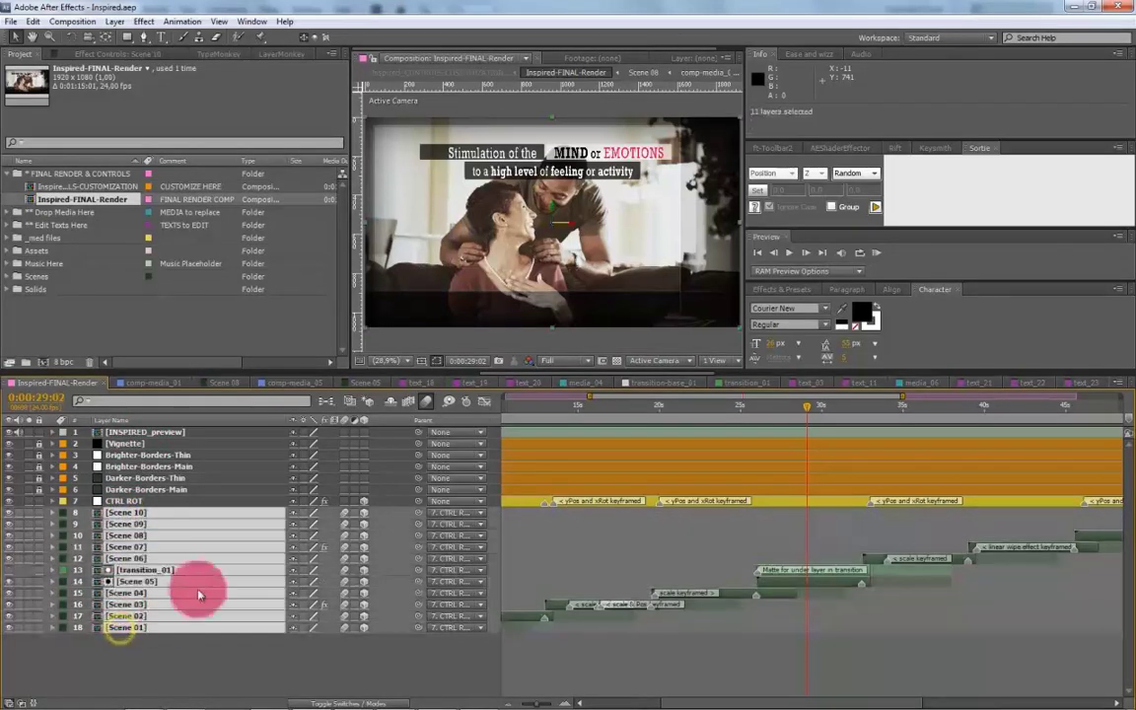
# Reveal the CTRL ROT layer's keyframed properties, examine its Position and X Rotation keyframes and marker notes, and collapse the layer again.
pyautogui.click(128, 501)
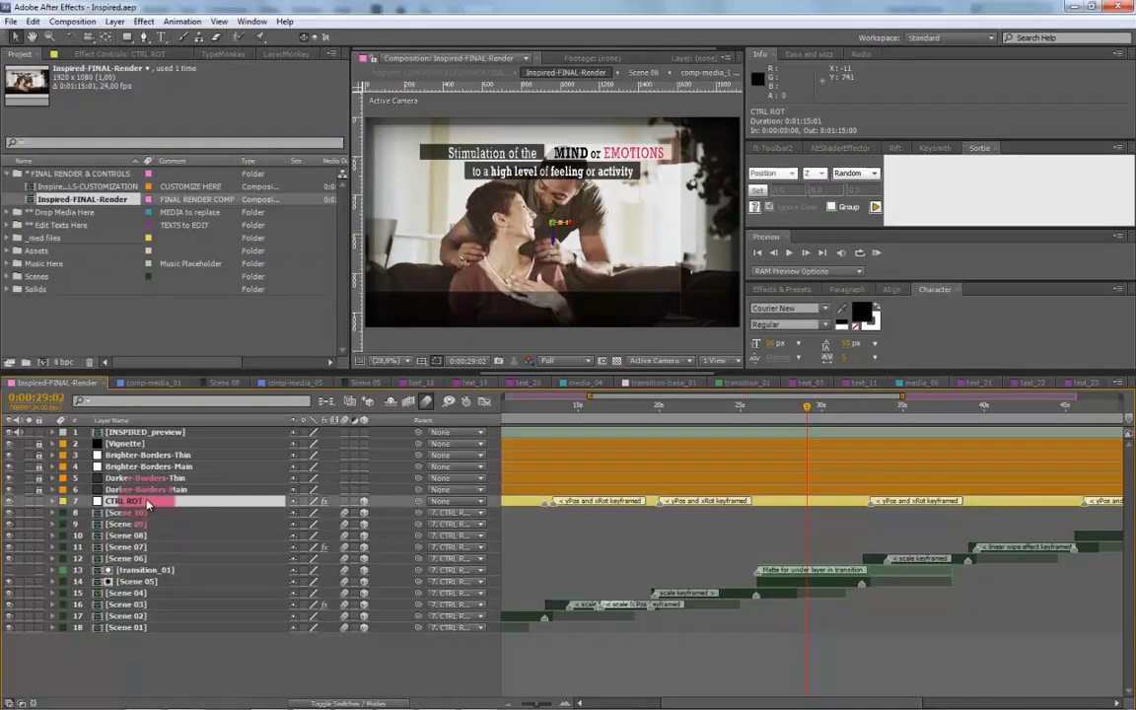
pyautogui.press('u')
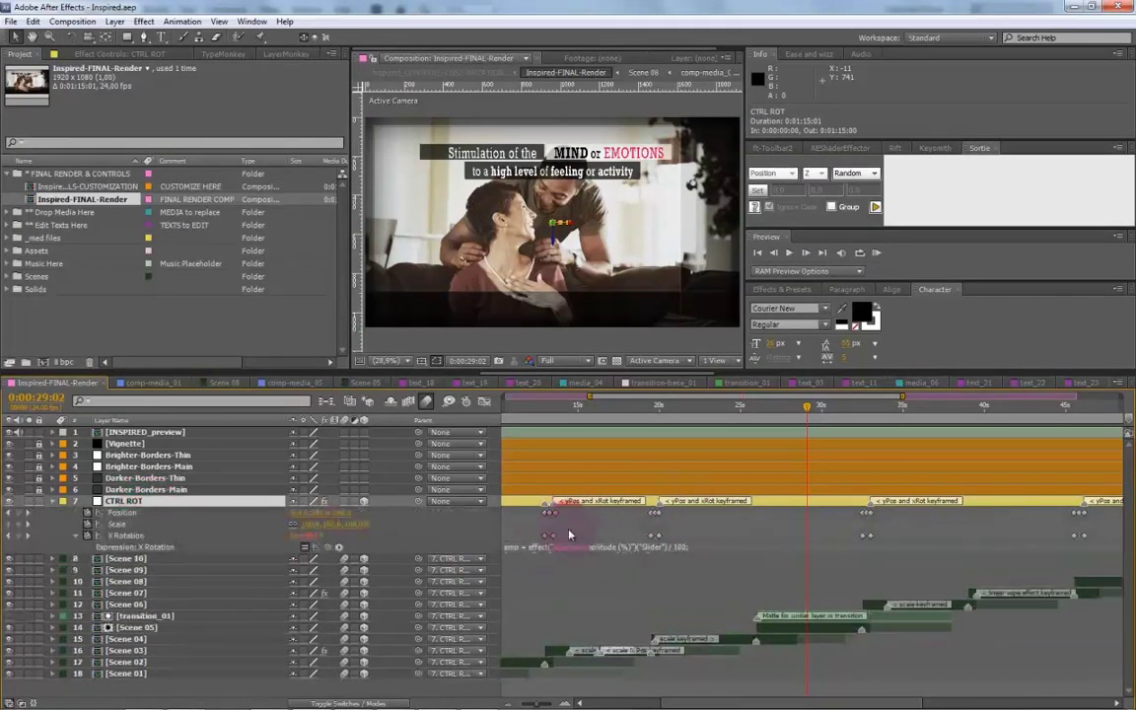
pyautogui.click(871, 501)
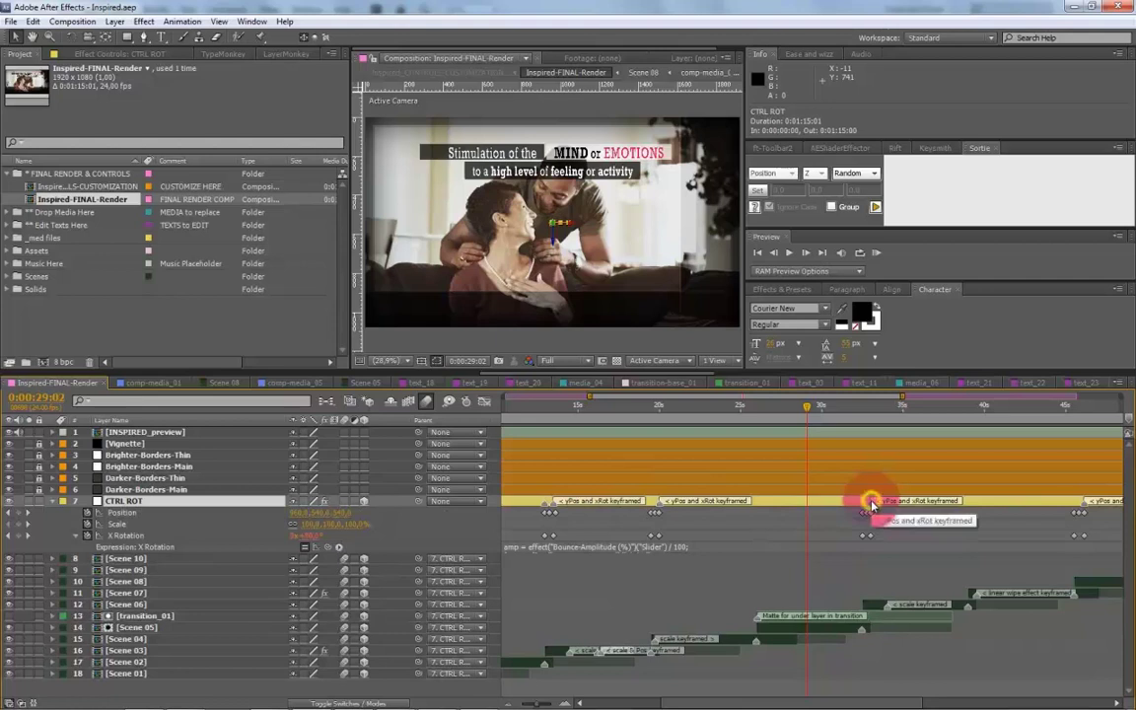
pyautogui.click(867, 512)
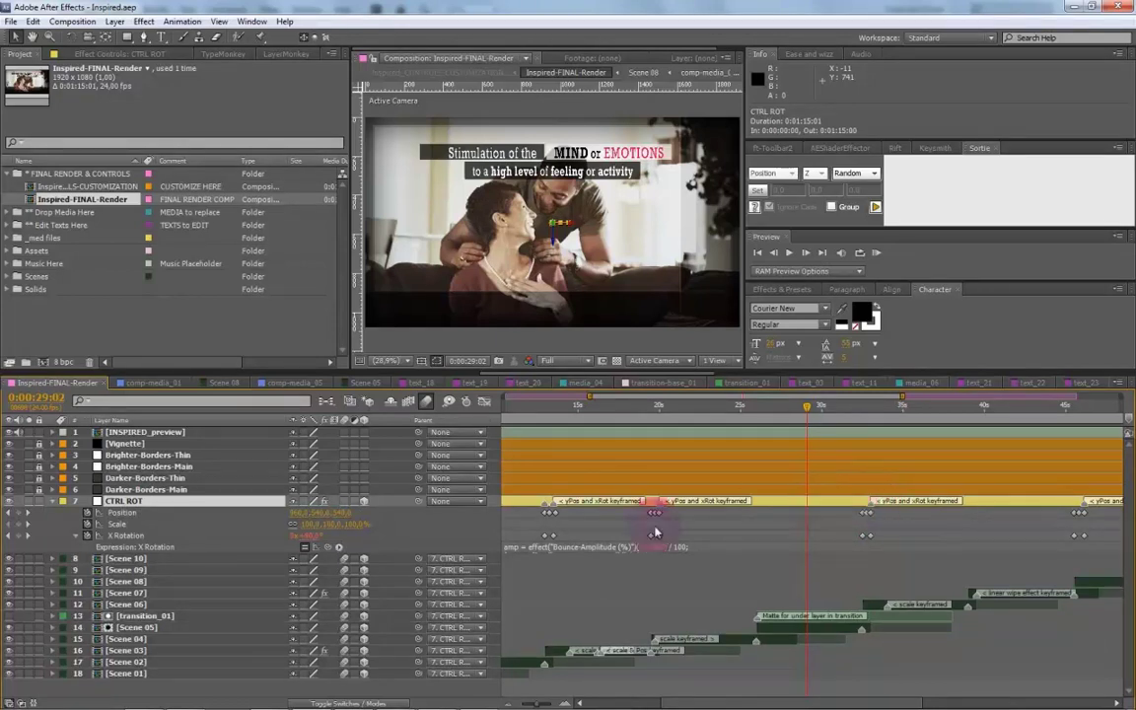
pyautogui.click(54, 501)
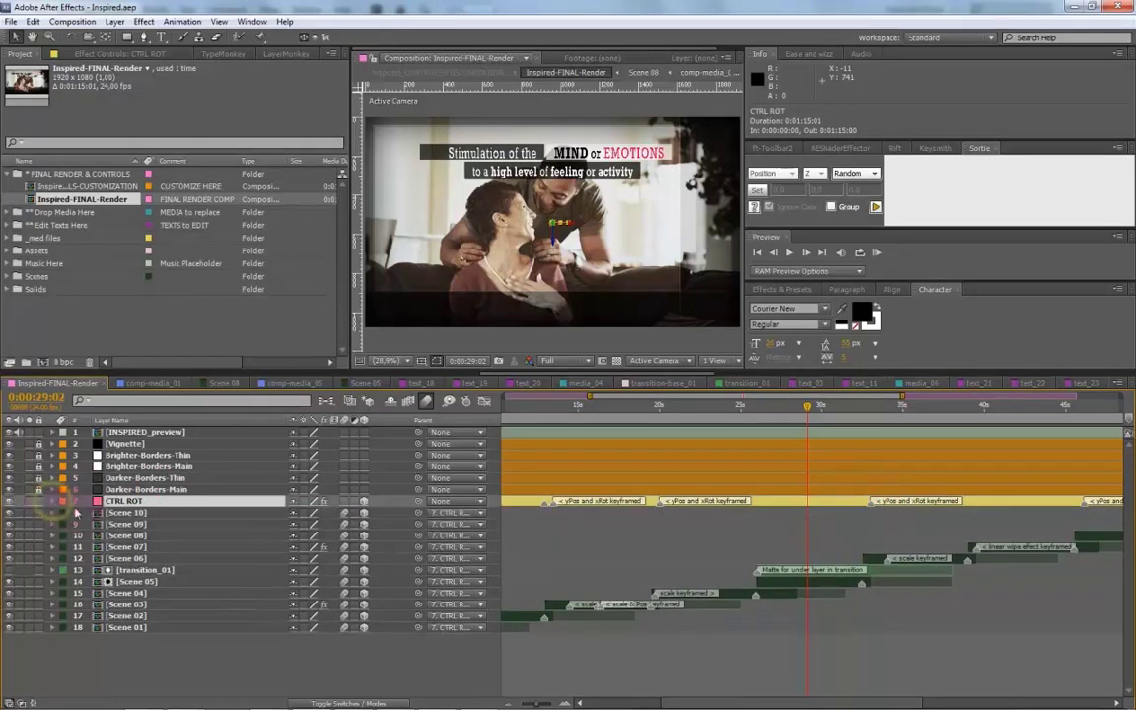
# Open the Inspired_CONTROLS-CUSTOMIZATION composition from the FINAL RENDER & CONTROLS folder.
pyautogui.click(97, 198)
pyautogui.click(88, 187)
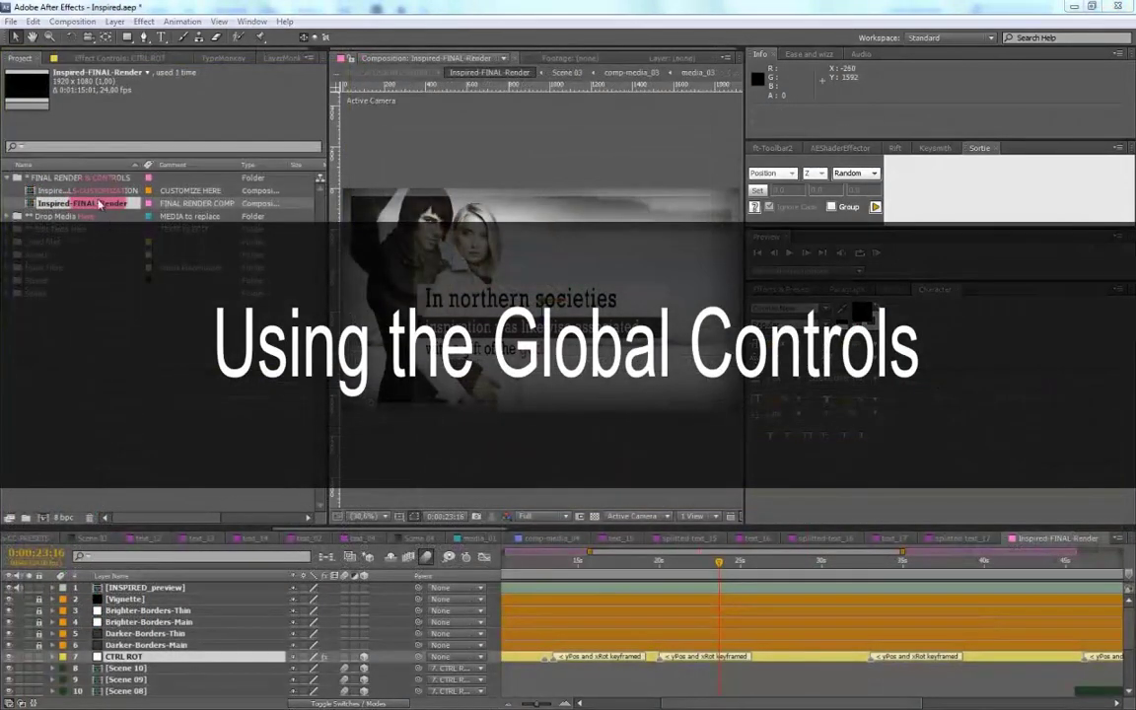
pyautogui.click(87, 190)
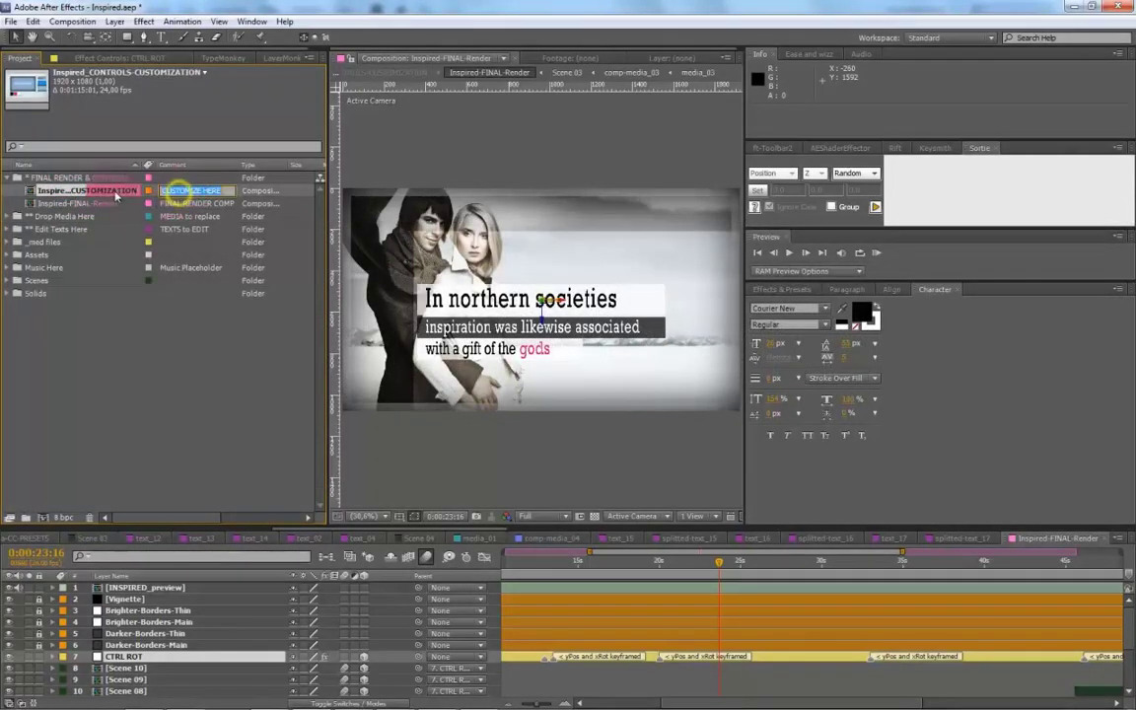
pyautogui.doubleClick(108, 194)
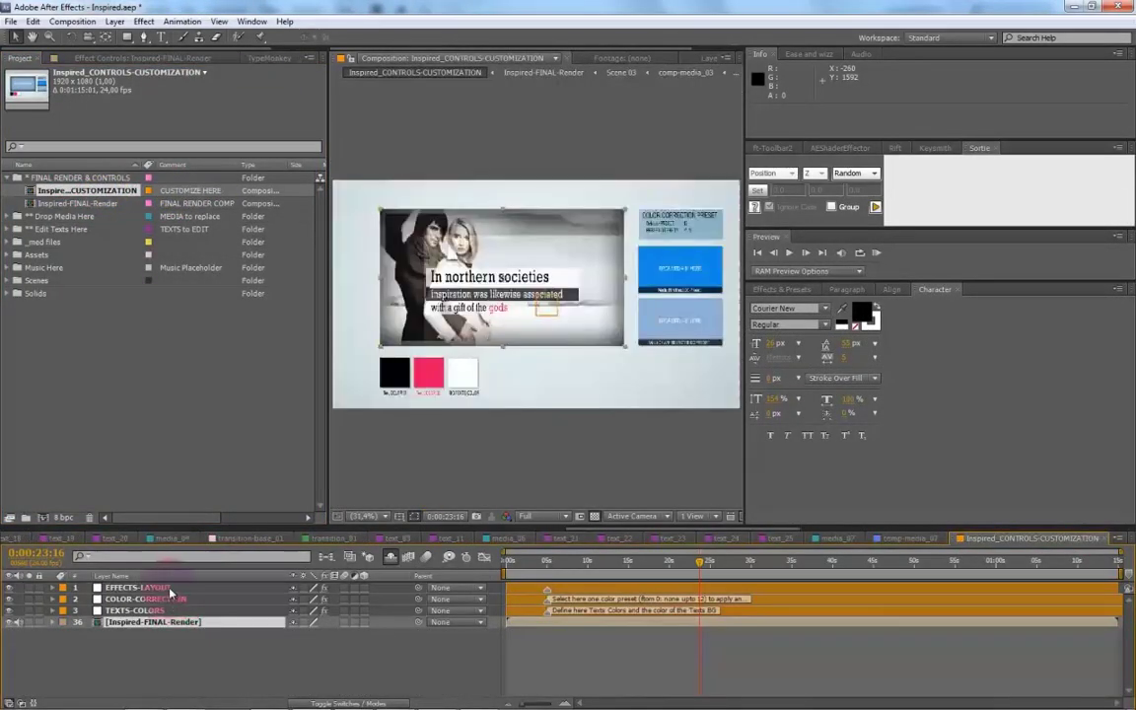
# Look through the three control layers and display the effect controls of the EFFECTS-LAYOUT layer.
pyautogui.click(170, 587)
pyautogui.click(163, 598)
pyautogui.click(165, 610)
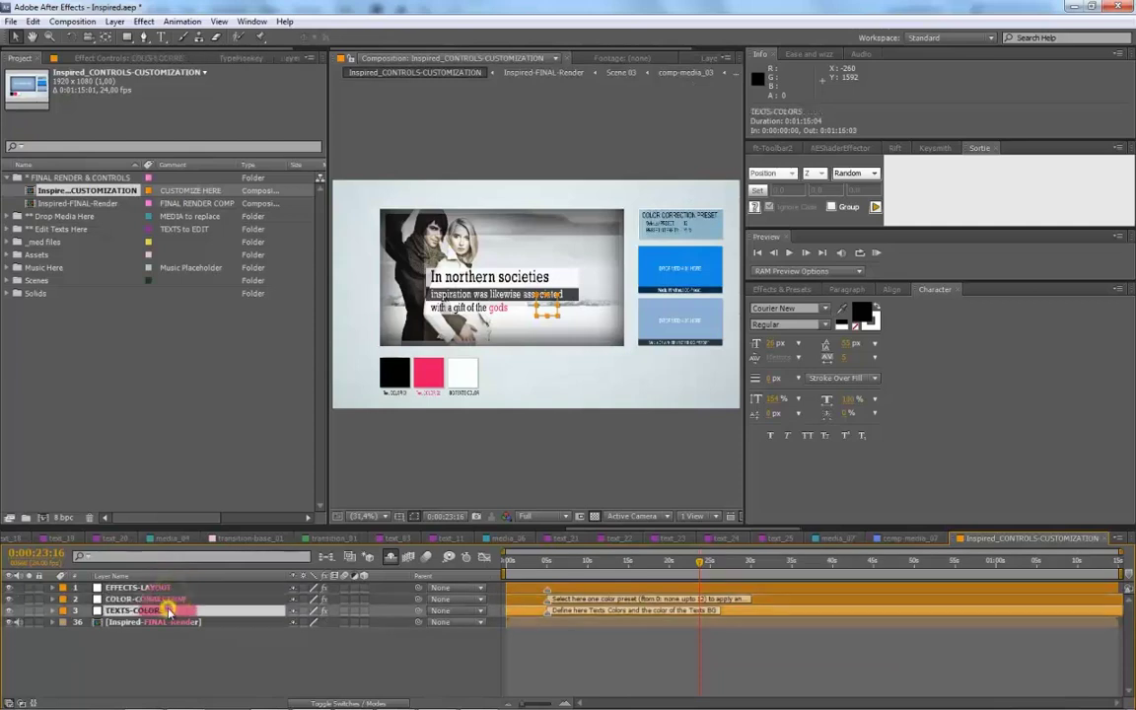
pyautogui.click(165, 587)
pyautogui.click(143, 58)
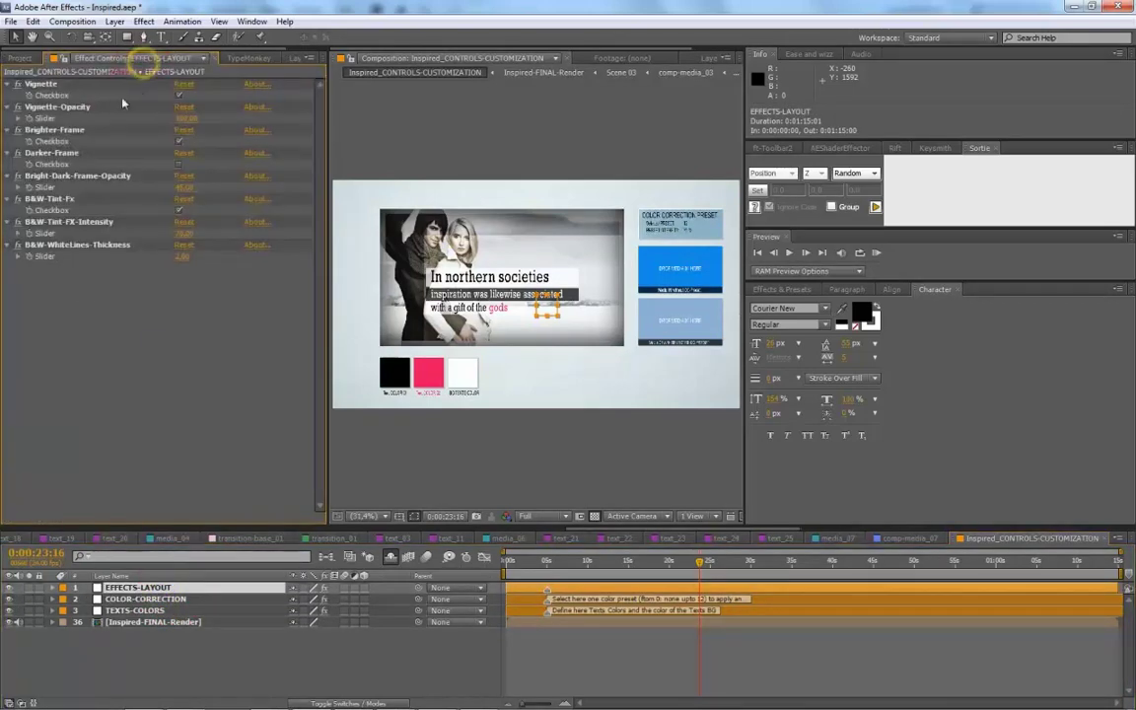
pyautogui.click(155, 587)
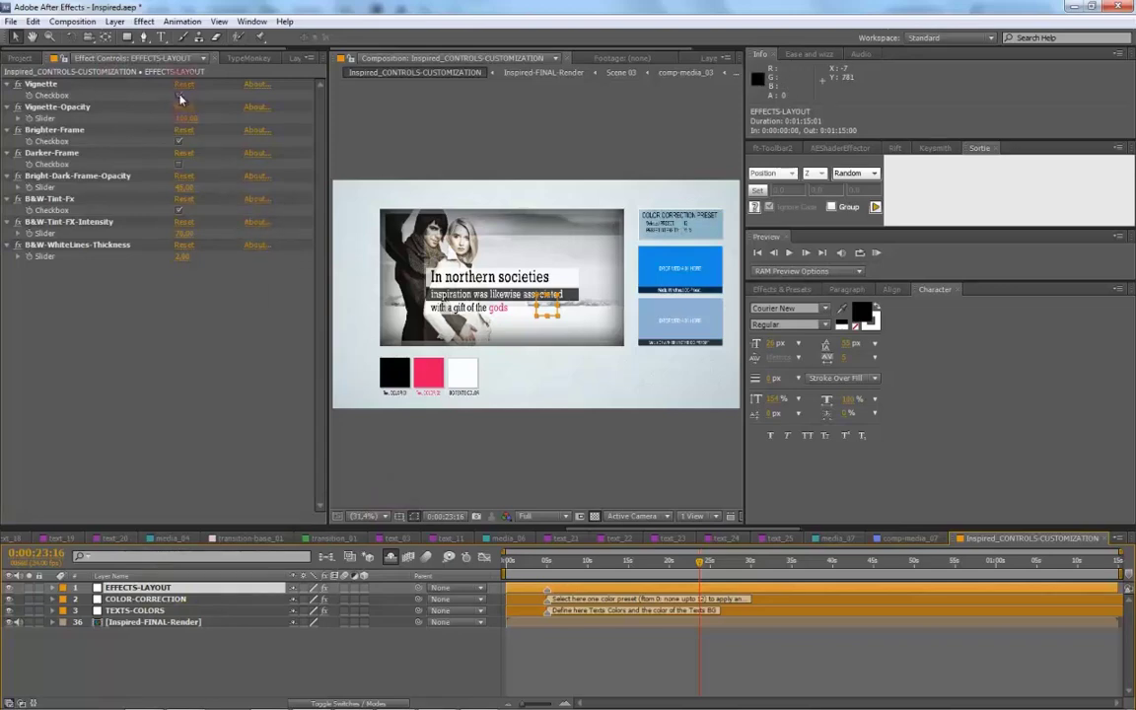
# Set B&W-Tint-FX-Intensity to 80 and B&W-WhiteLines-Thickness to 15 on the EFFECTS-LAYOUT layer.
pyautogui.click(179, 211)
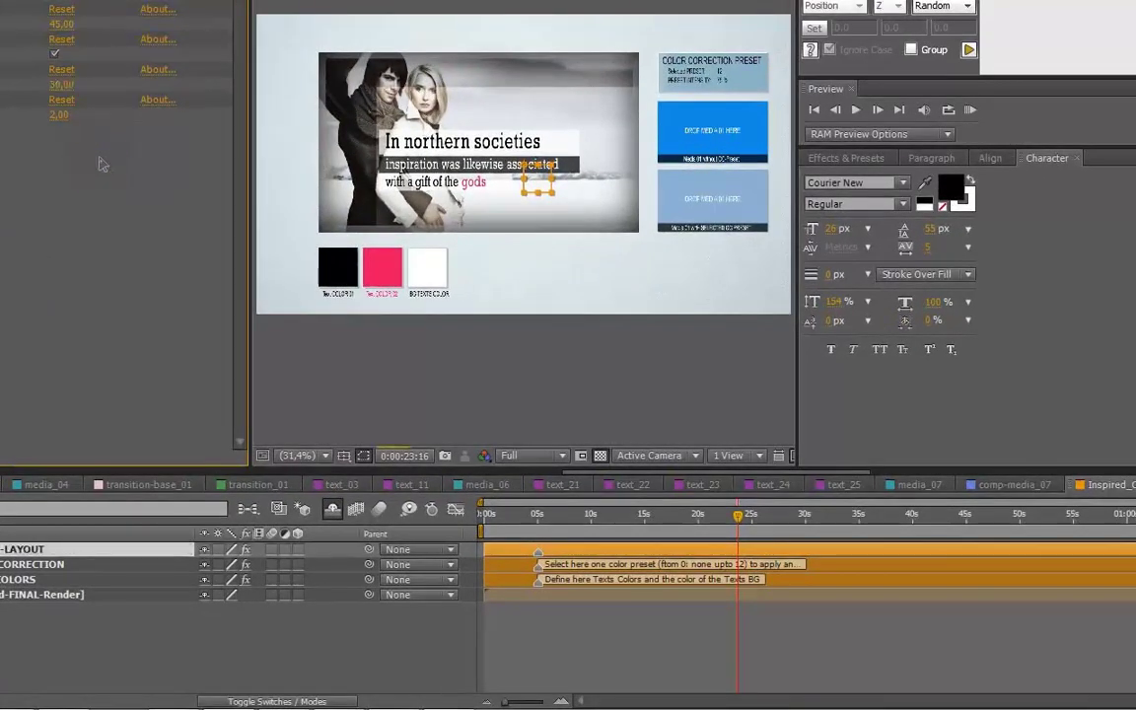
pyautogui.click(181, 257)
pyautogui.click(124, 172)
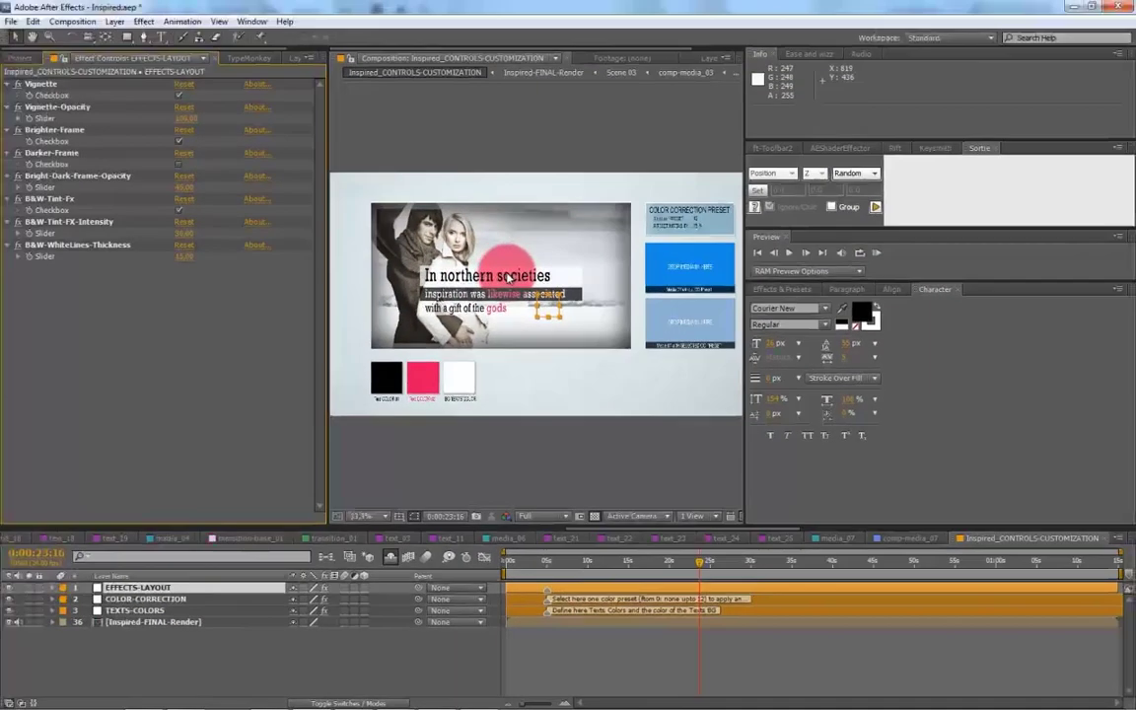
pyautogui.press('.')
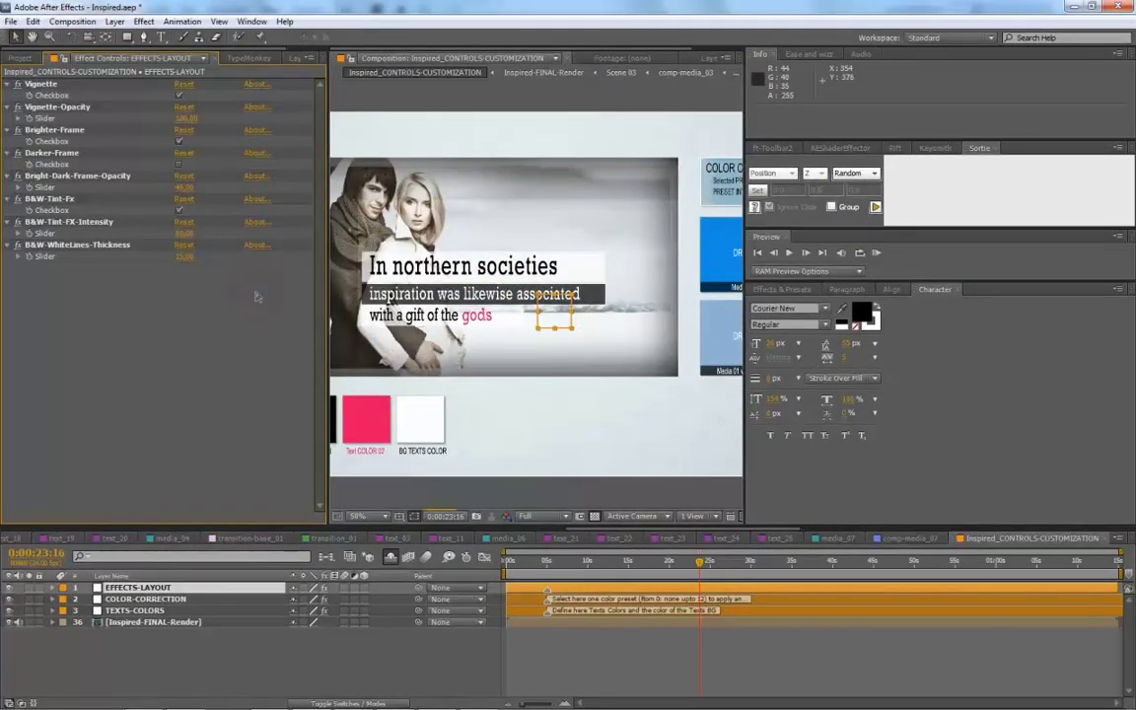
# Switch from the brighter to the darker frame with B&W-Tint-Fx off, and set Bright-Dark-Frame-Opacity to 20.
pyautogui.click(183, 186)
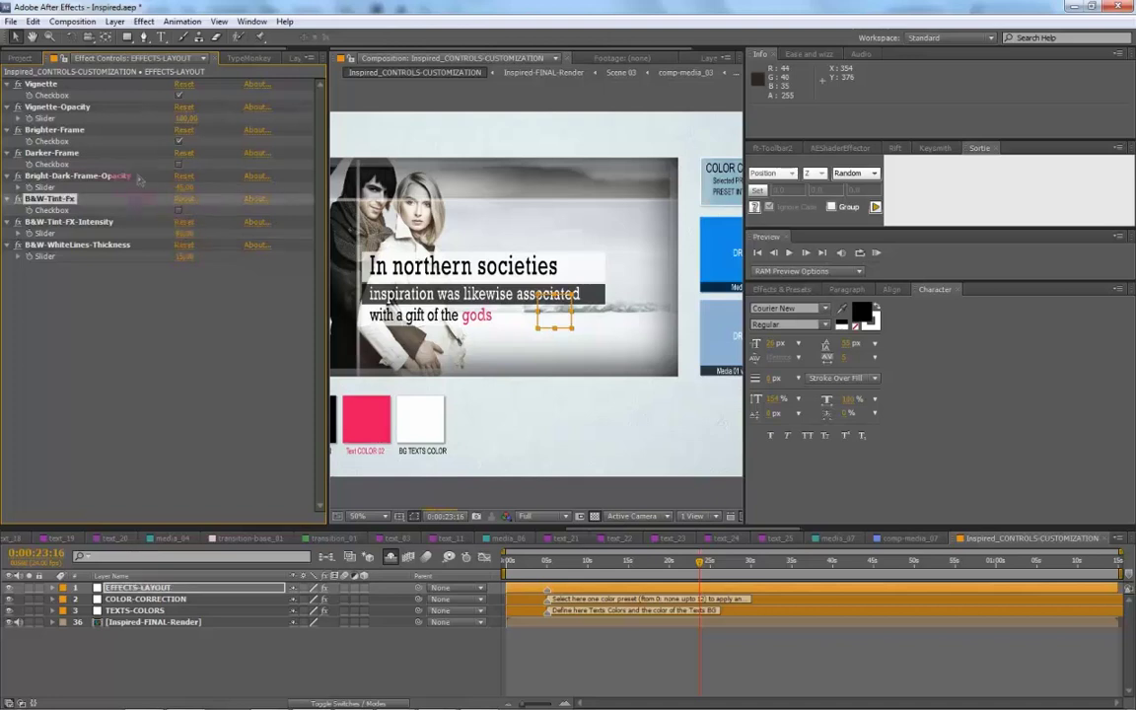
pyautogui.click(181, 193)
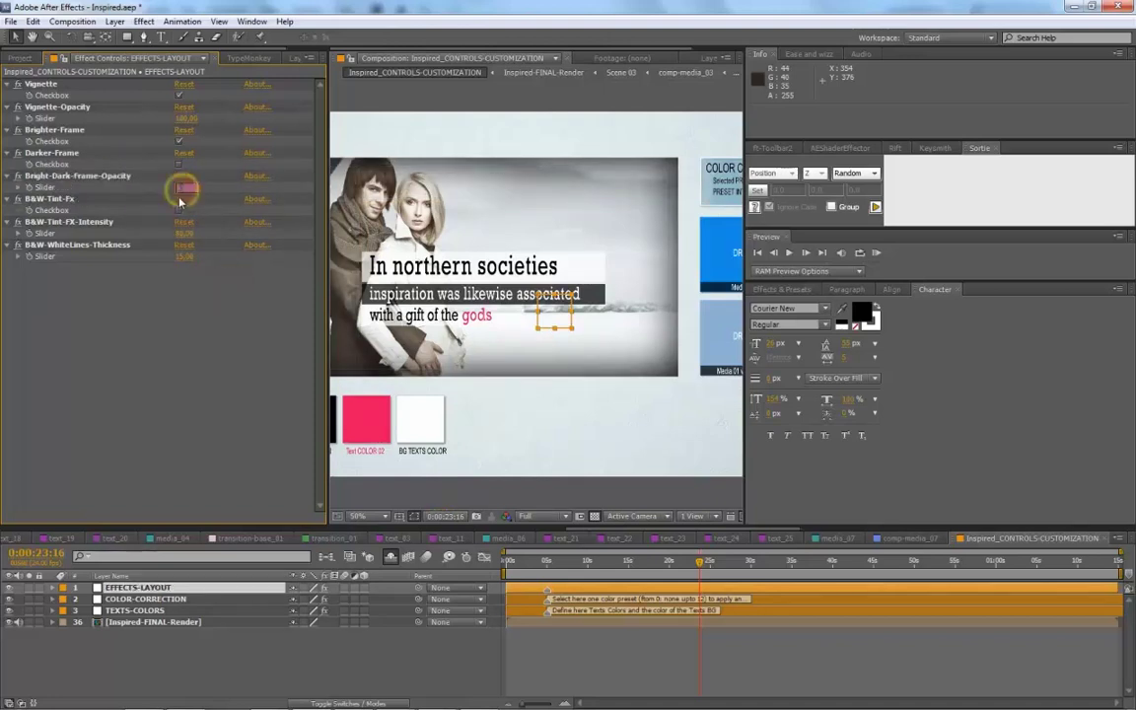
pyautogui.click(178, 141)
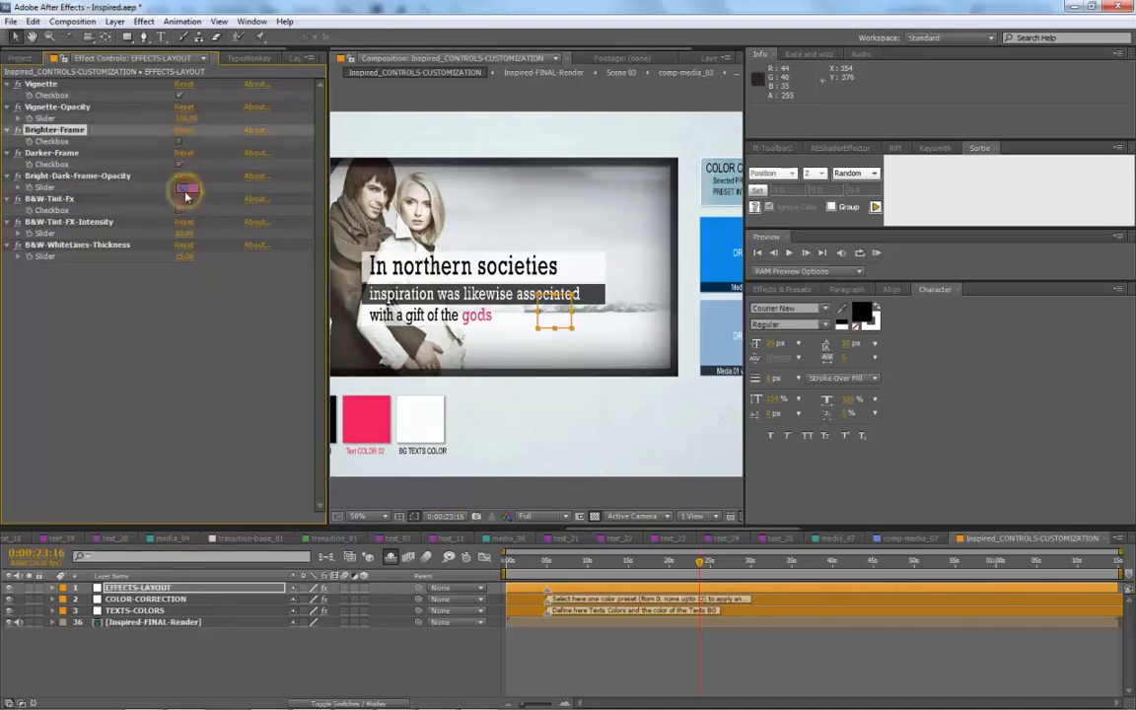
# Replace the darker frame with the brighter frame and set Vignette-Opacity to 50.
pyautogui.click(179, 164)
pyautogui.click(178, 95)
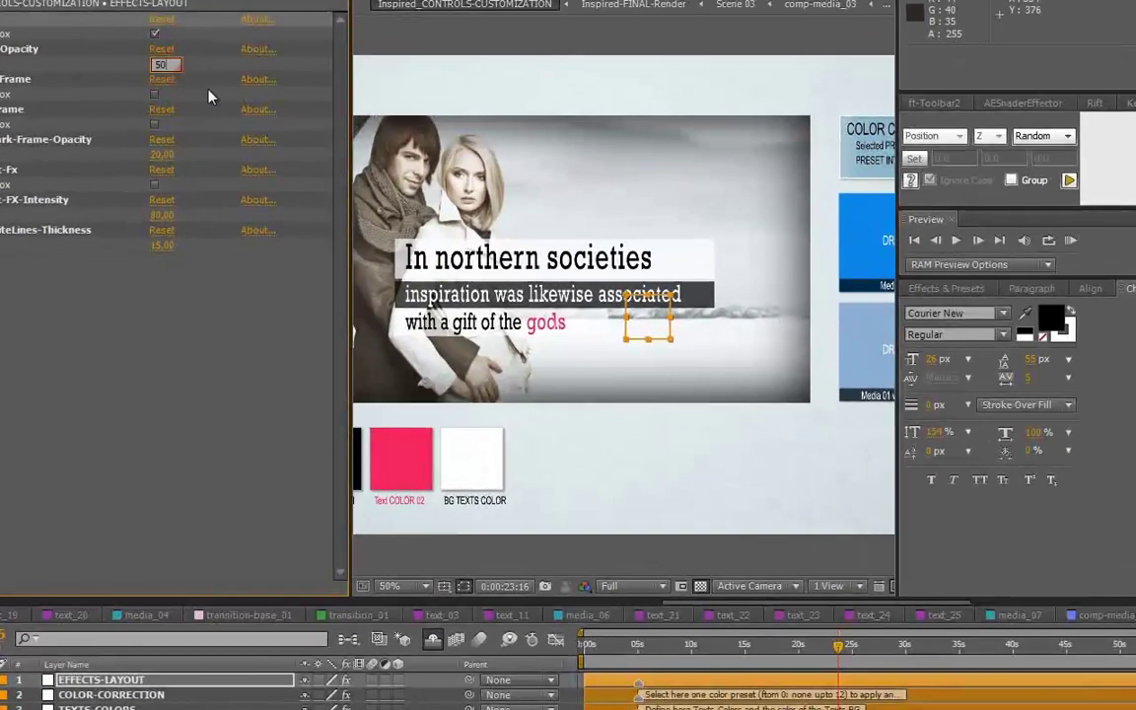
pyautogui.click(155, 93)
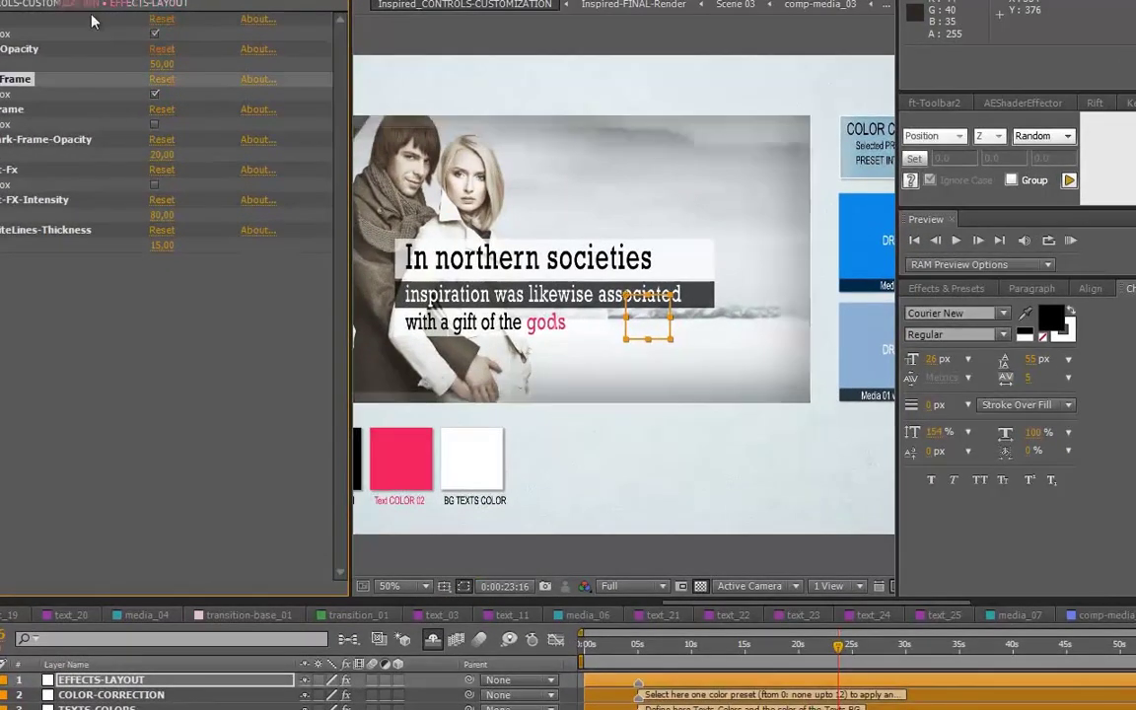
# Select the COLOR-CORRECTION layer and set its CC-Preset slider to 1.
pyautogui.click(133, 694)
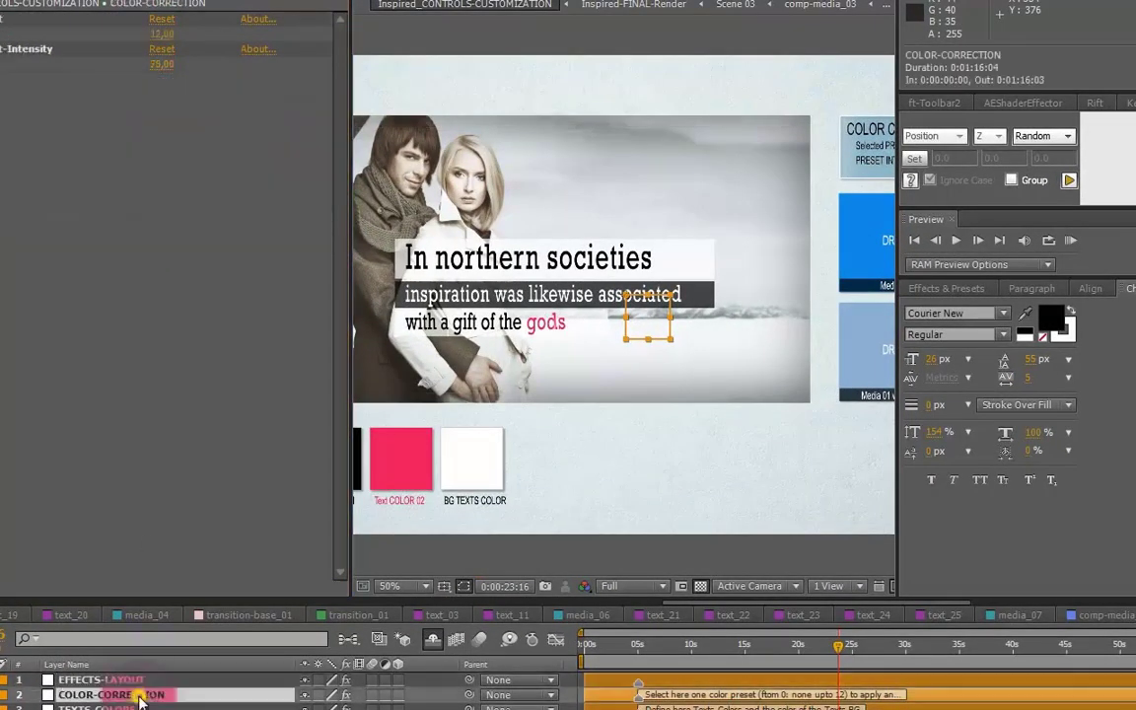
pyautogui.click(483, 446)
pyautogui.press(',')
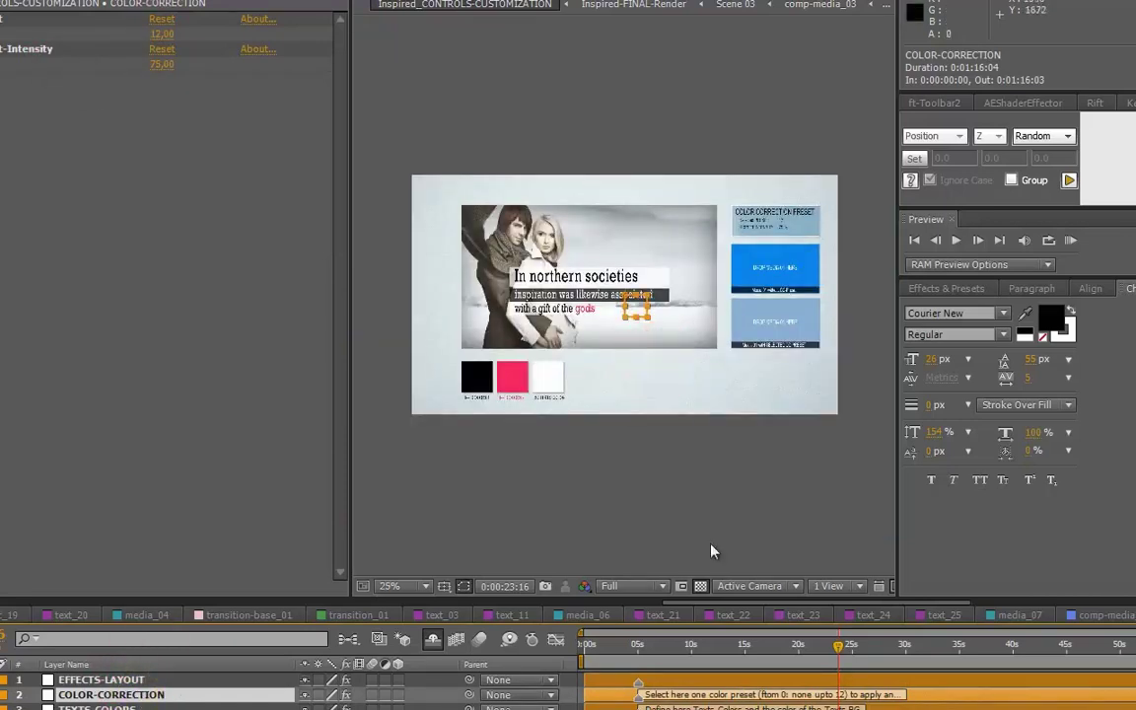
pyautogui.click(162, 36)
pyautogui.write('1')
pyautogui.scroll(1, 641, 381)
pyautogui.click(184, 203)
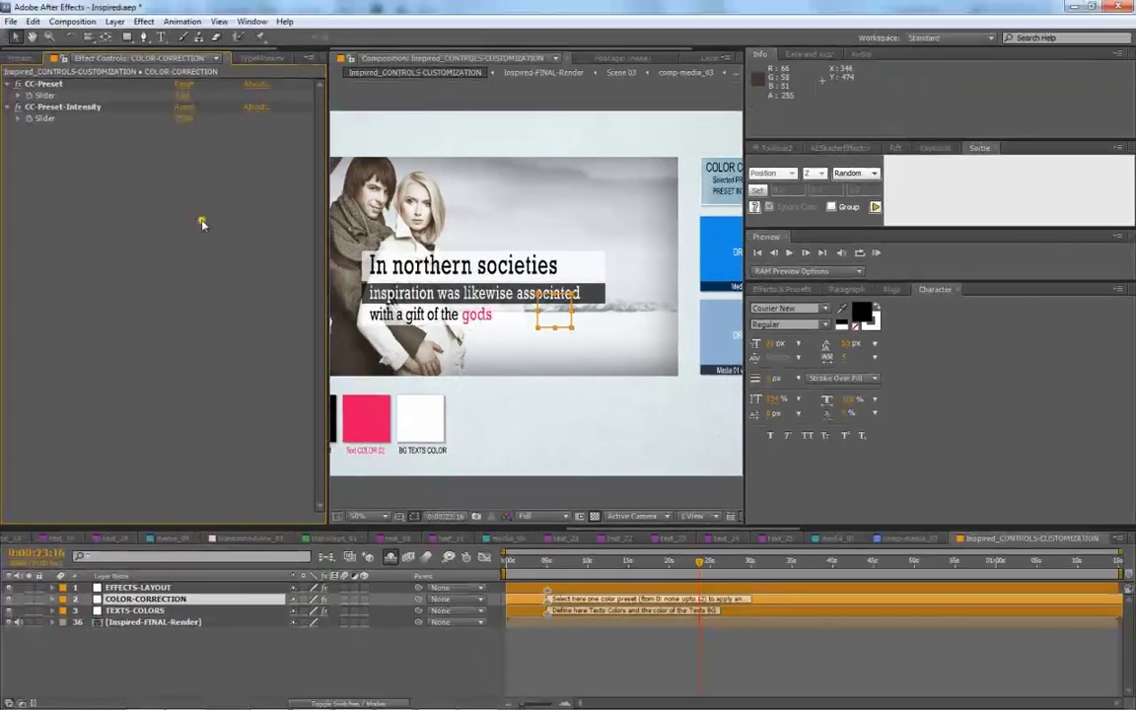
# Set CC-Preset to 10 and try a CC-Preset-Intensity of 40 on the COLOR-CORRECTION layer.
pyautogui.click(187, 95)
pyautogui.click(181, 96)
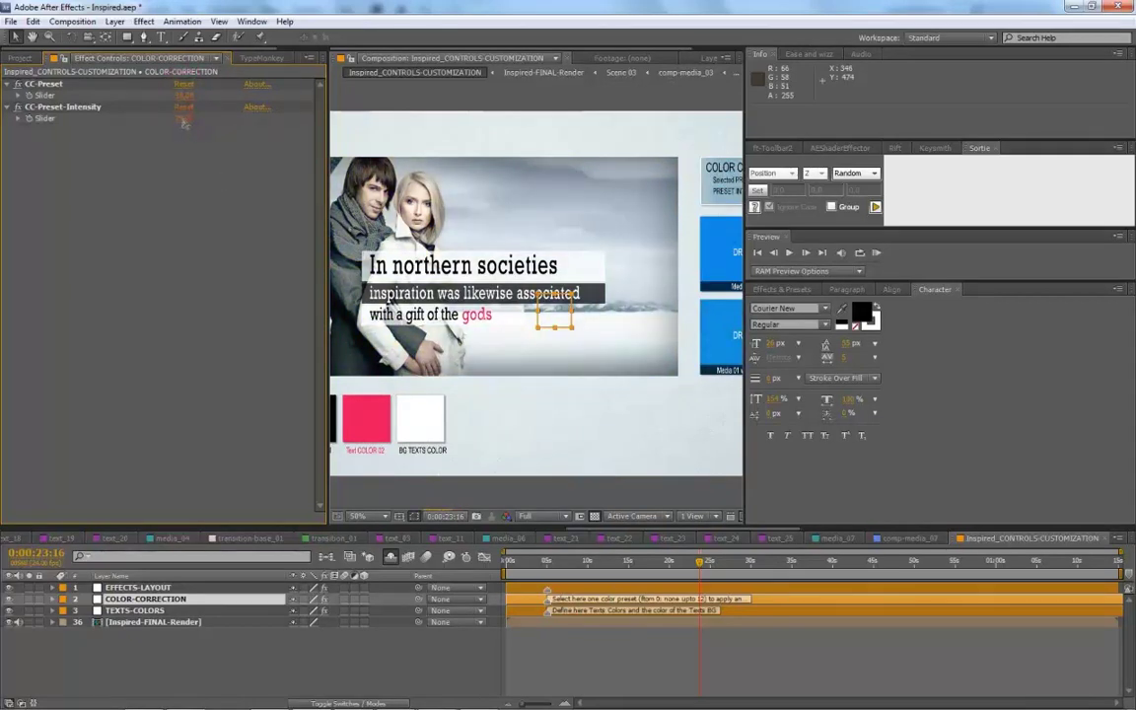
pyautogui.click(185, 119)
pyautogui.write('40')
pyautogui.press('Return')
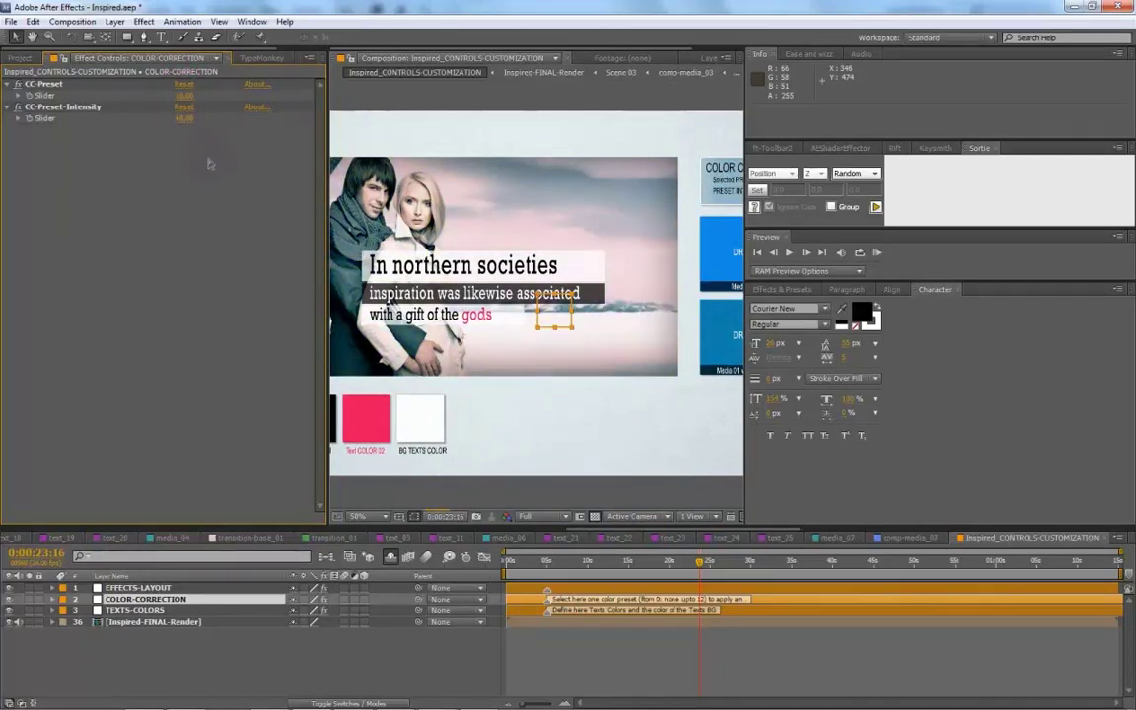
pyautogui.click(181, 119)
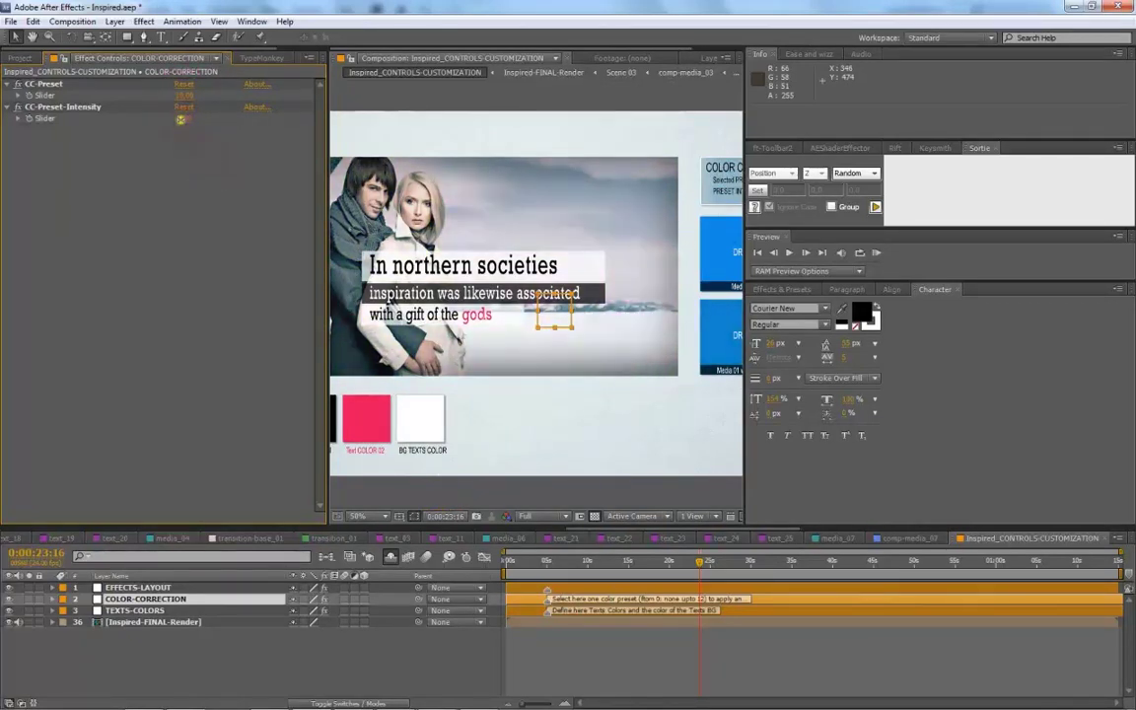
# Select the TEXTS-COLORS layer and change its TextColor-01 to blue.
pyautogui.doubleClick(165, 611)
pyautogui.click(409, 57)
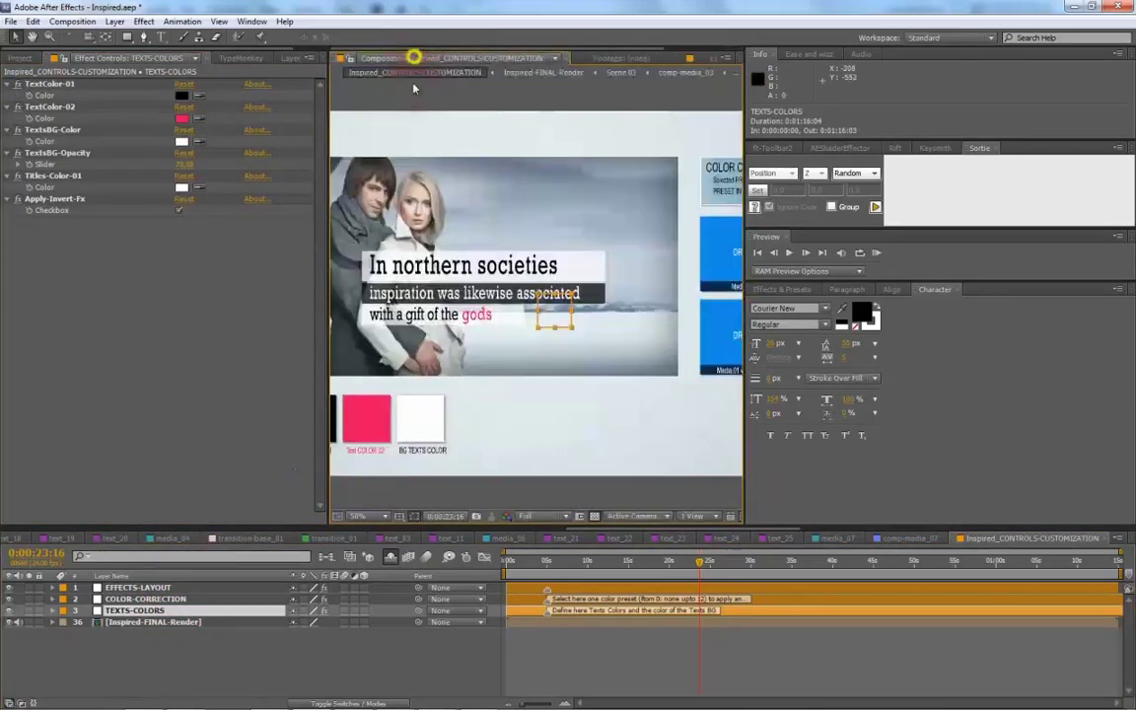
pyautogui.click(181, 96)
pyautogui.click(500, 330)
pyautogui.click(436, 450)
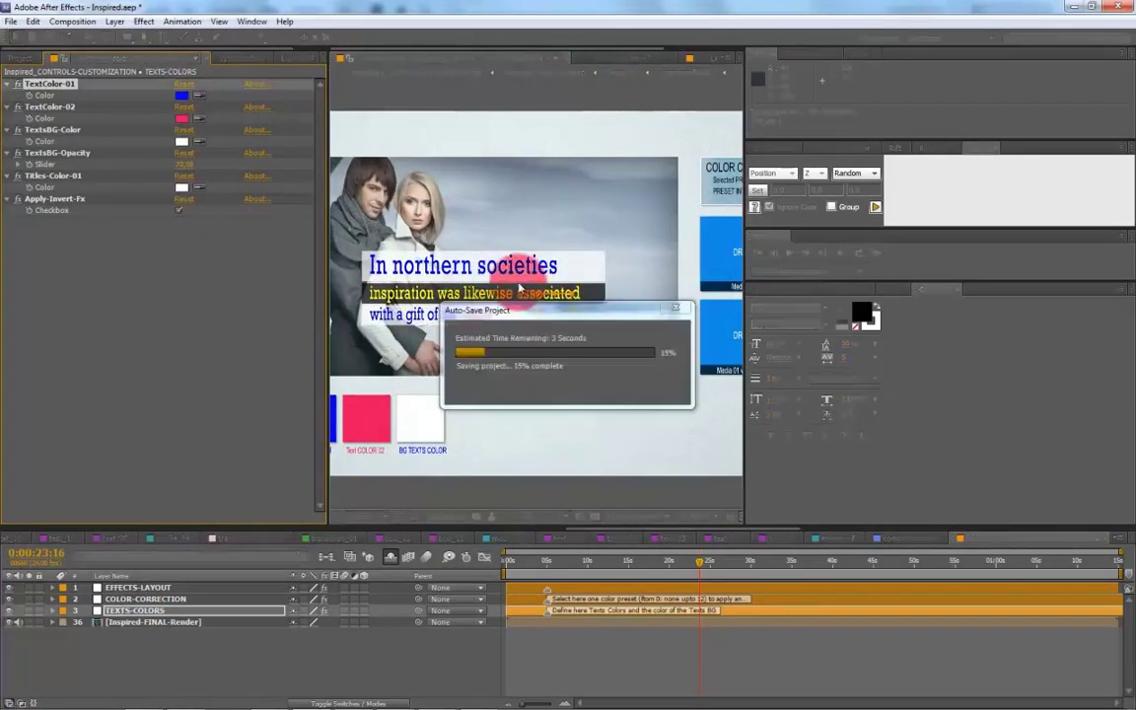
# Change TextColor-02 to purple and turn off Apply-Invert-Fx on the TEXTS-COLORS layer.
pyautogui.click(183, 118)
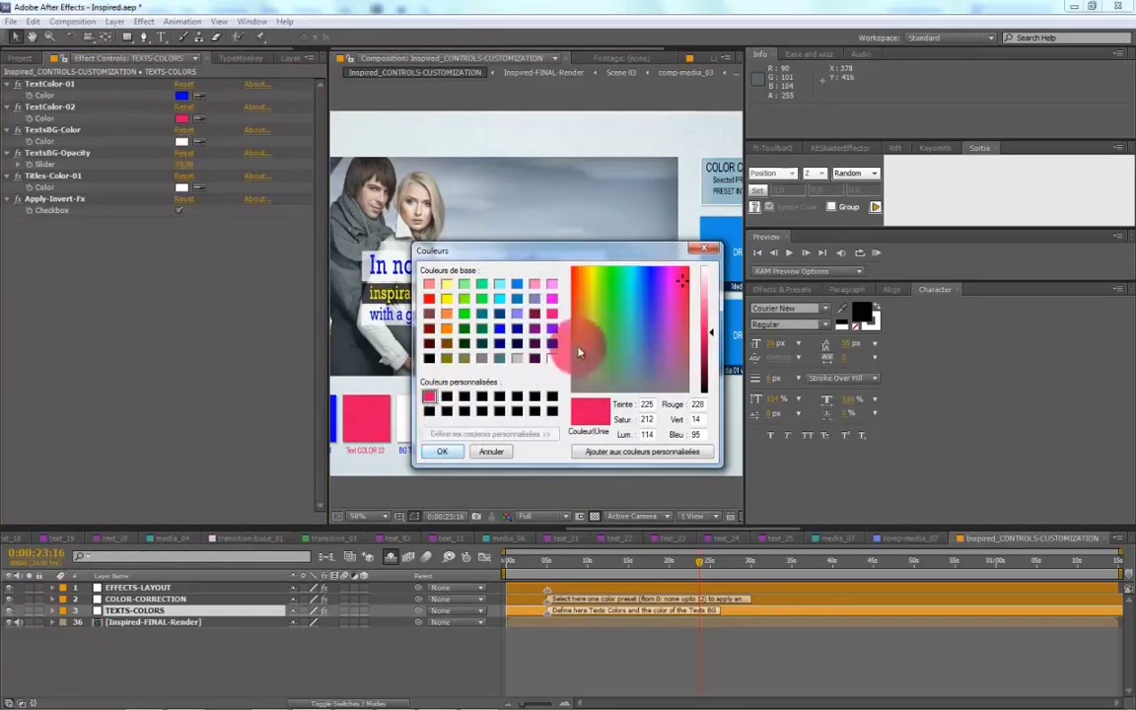
pyautogui.click(665, 305)
pyautogui.click(442, 383)
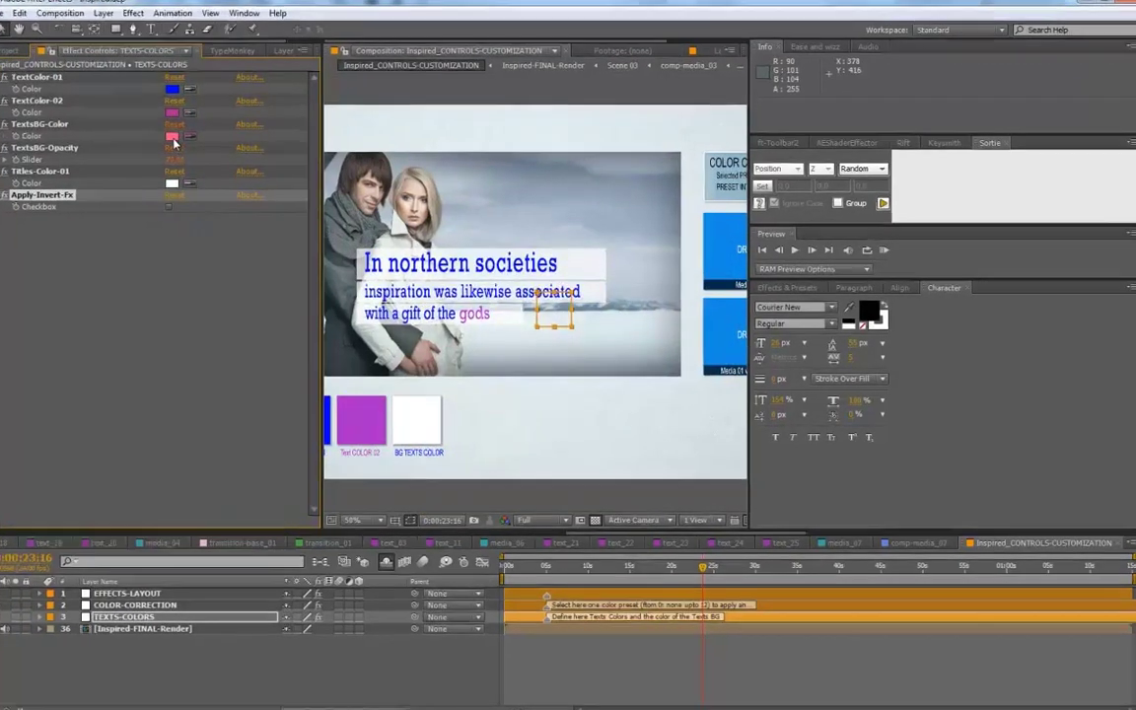
# Change TextsBG-Color to mid grey with RGB values 128, 128, 128.
pyautogui.click(181, 141)
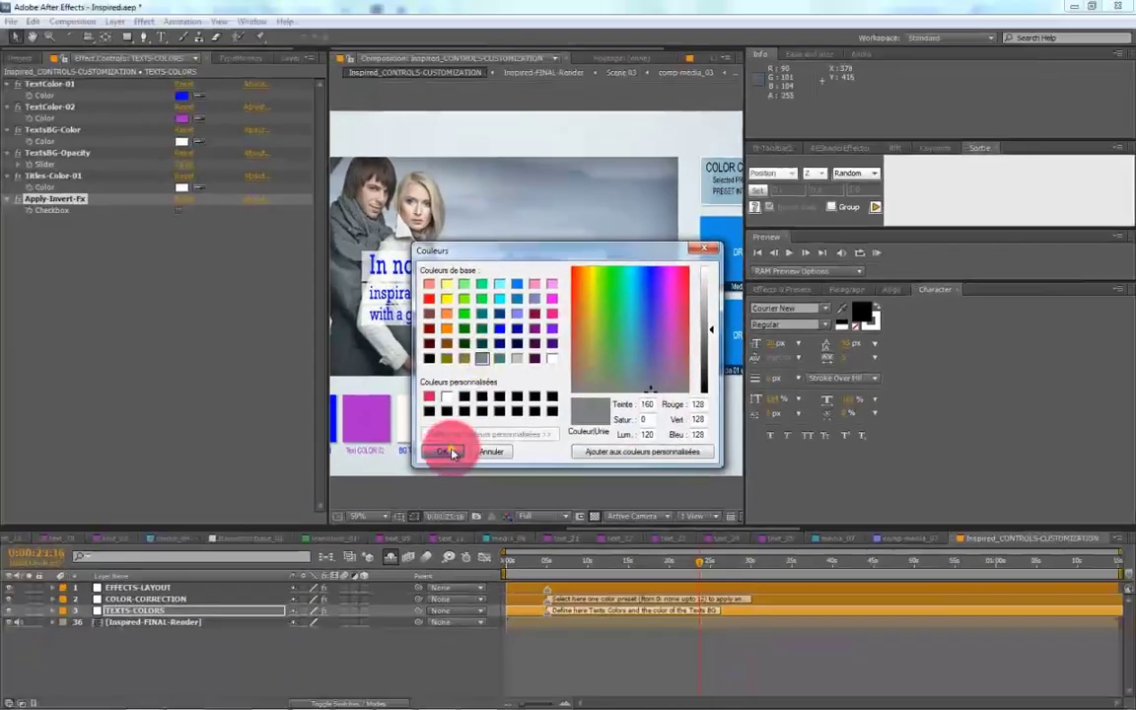
pyautogui.click(402, 481)
# Expand the Drop Media Here folder and select the compositions media_01 through media_10.
pyautogui.click(61, 215)
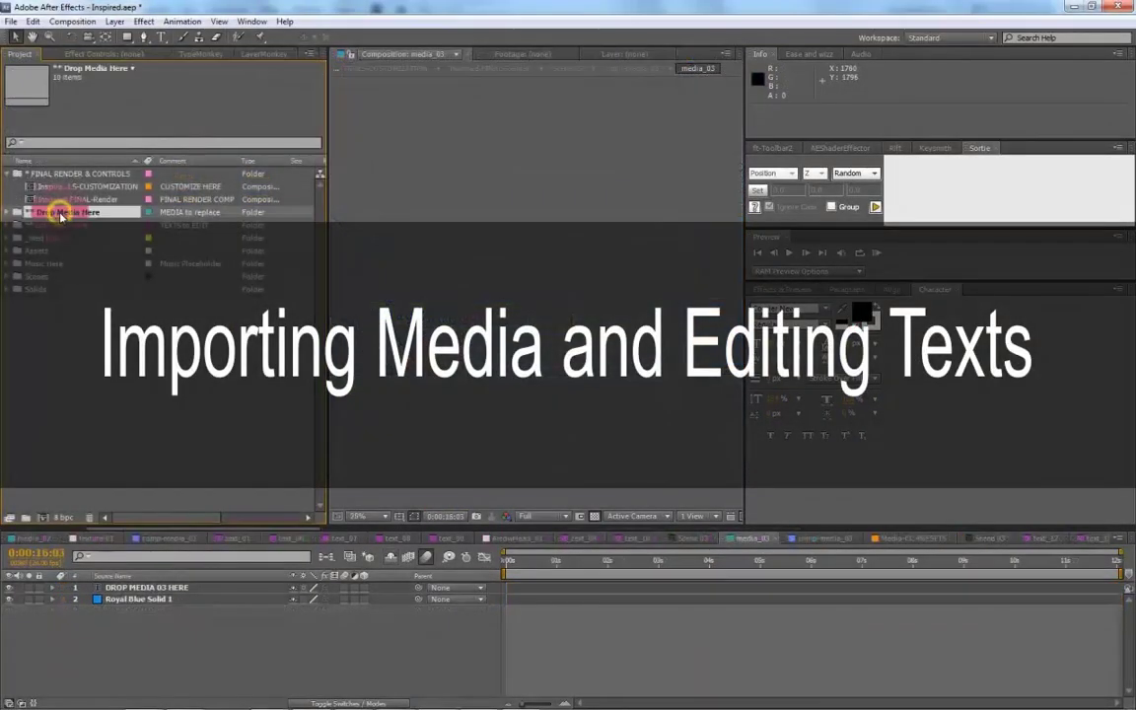
pyautogui.moveTo(61, 215); pyautogui.dragTo(74, 207)
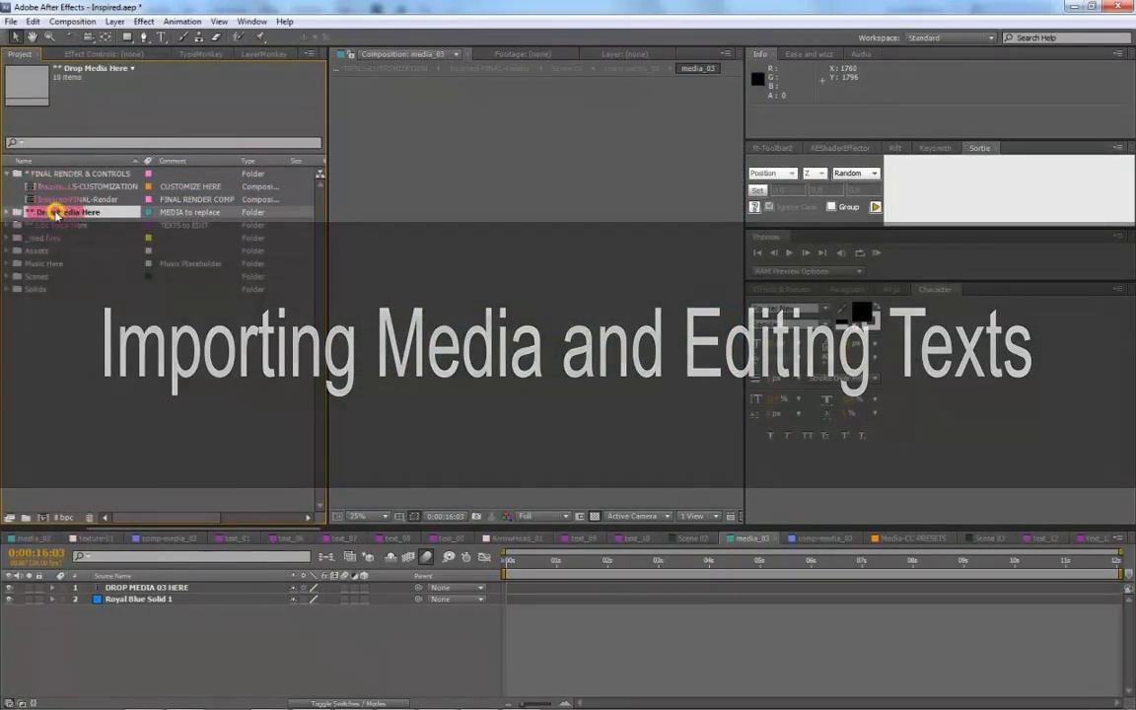
pyautogui.click(17, 212)
pyautogui.click(52, 226)
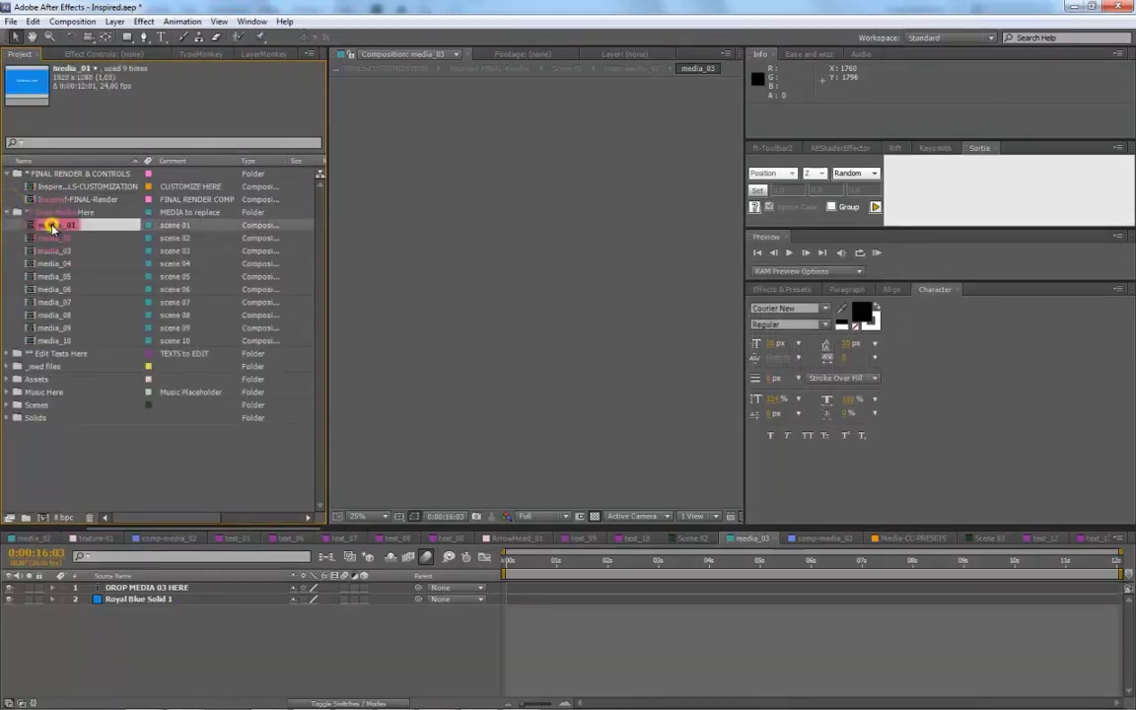
pyautogui.keyDown('shift'); pyautogui.click(47, 339); pyautogui.keyUp('shift')
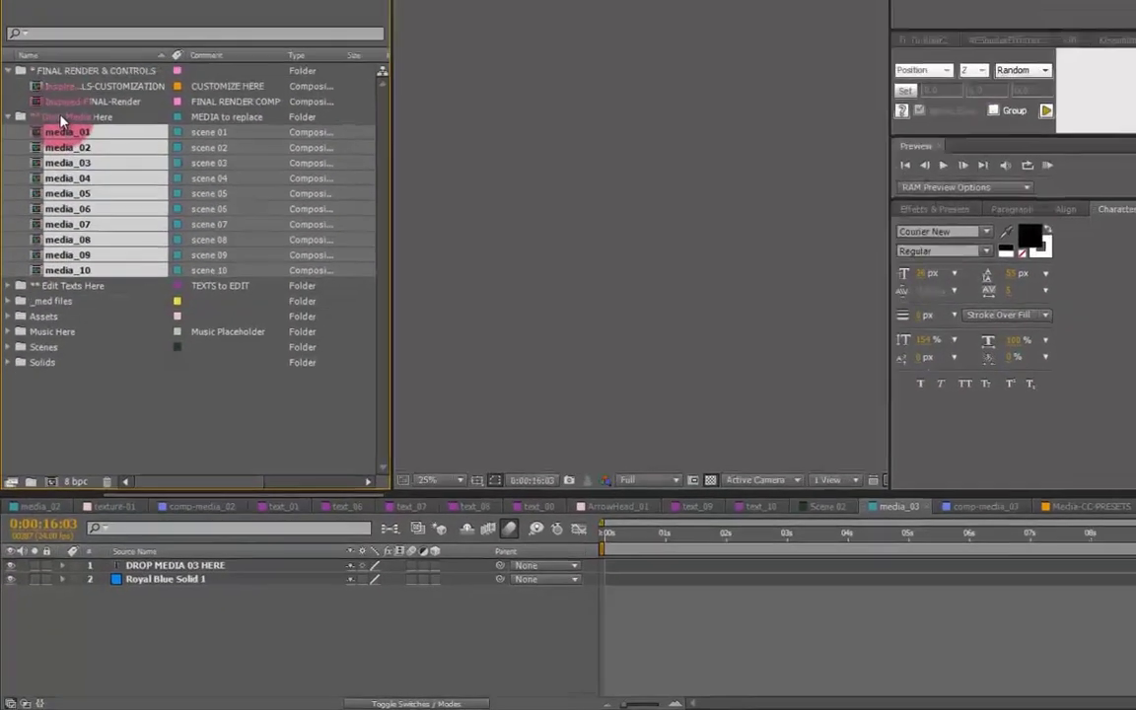
# Import _Depositphotos_4596940_original.jpg, _landscape.jpg and _photodune-3550556-girl-tablet-l.jpg into the Drop Media Here folder.
pyautogui.click(51, 213)
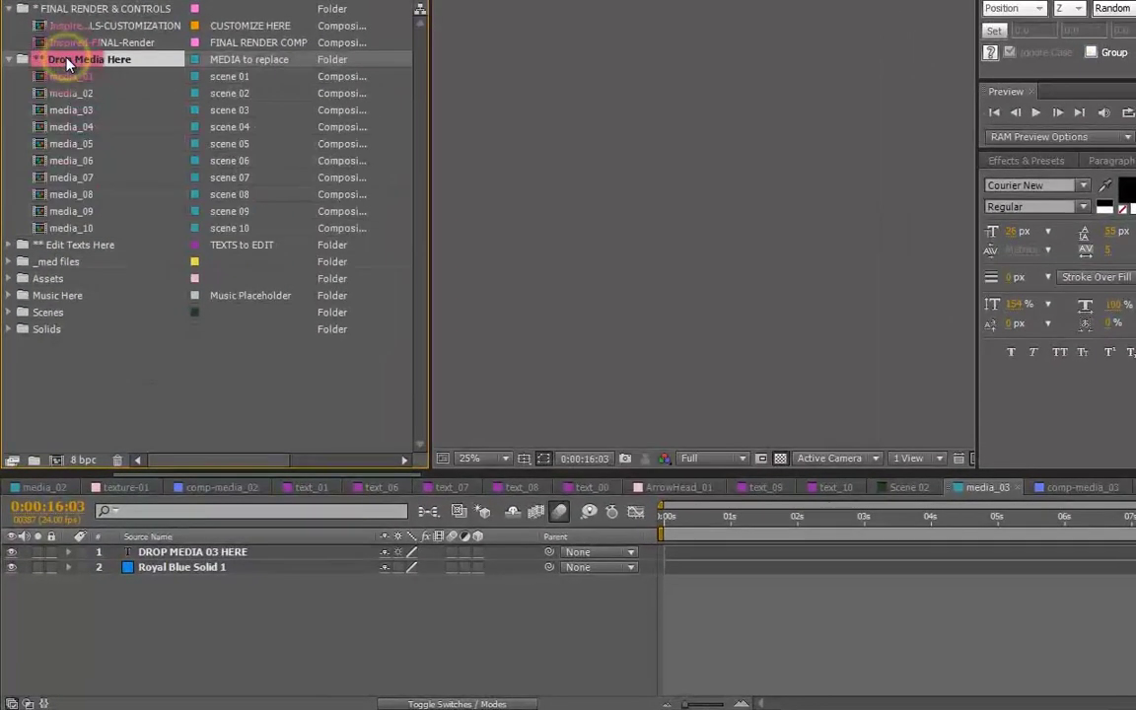
pyautogui.hotkey('alt', 'f')
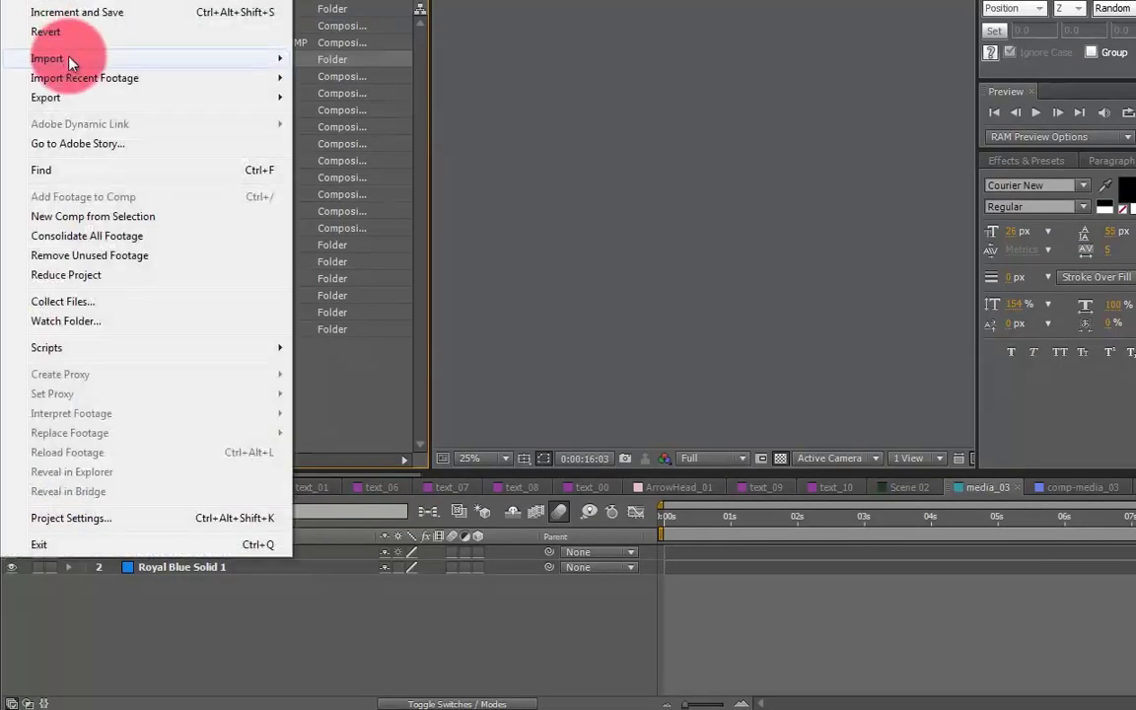
pyautogui.moveTo(69, 61)
pyautogui.click(360, 60)
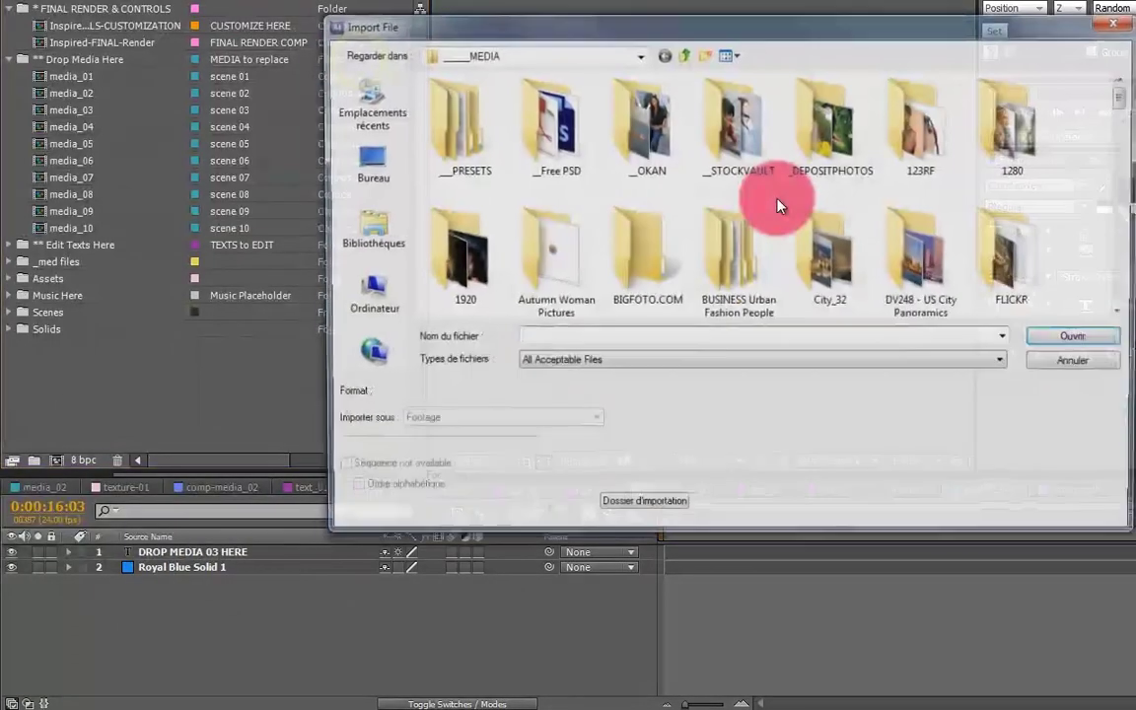
pyautogui.scroll(-5, 1085, 227)
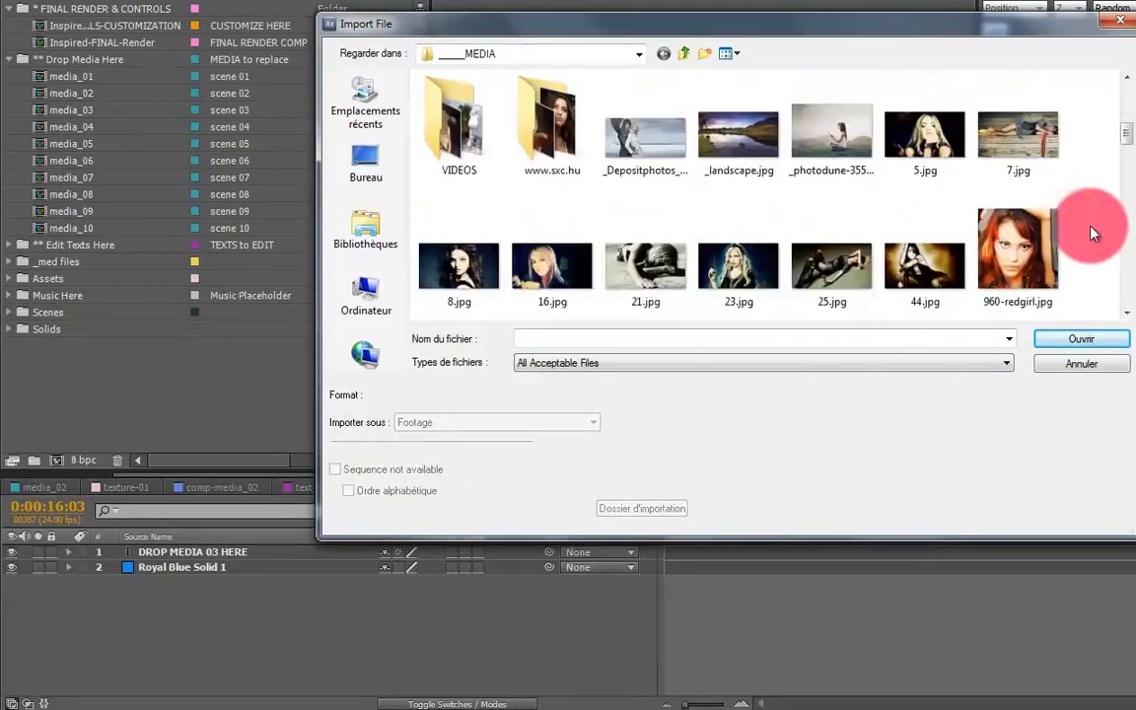
pyautogui.click(679, 156)
pyautogui.keyDown('ctrl'); pyautogui.click(740, 138); pyautogui.keyUp('ctrl')
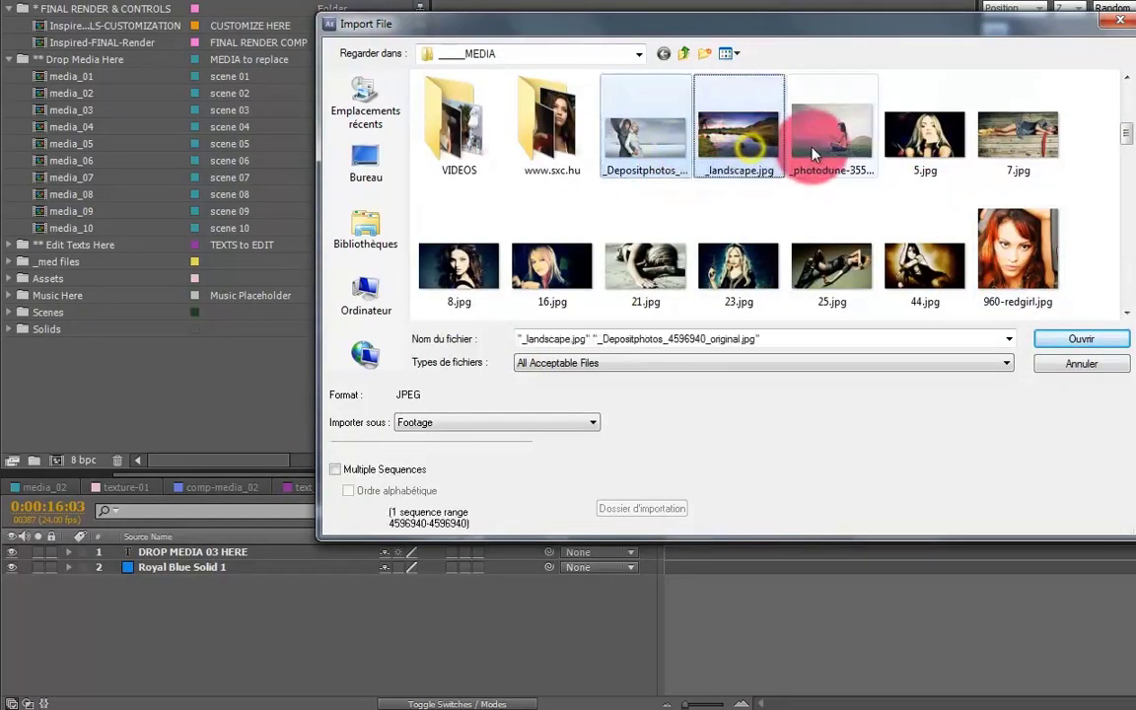
pyautogui.keyDown('ctrl'); pyautogui.click(823, 148); pyautogui.keyUp('ctrl')
pyautogui.click(1060, 346)
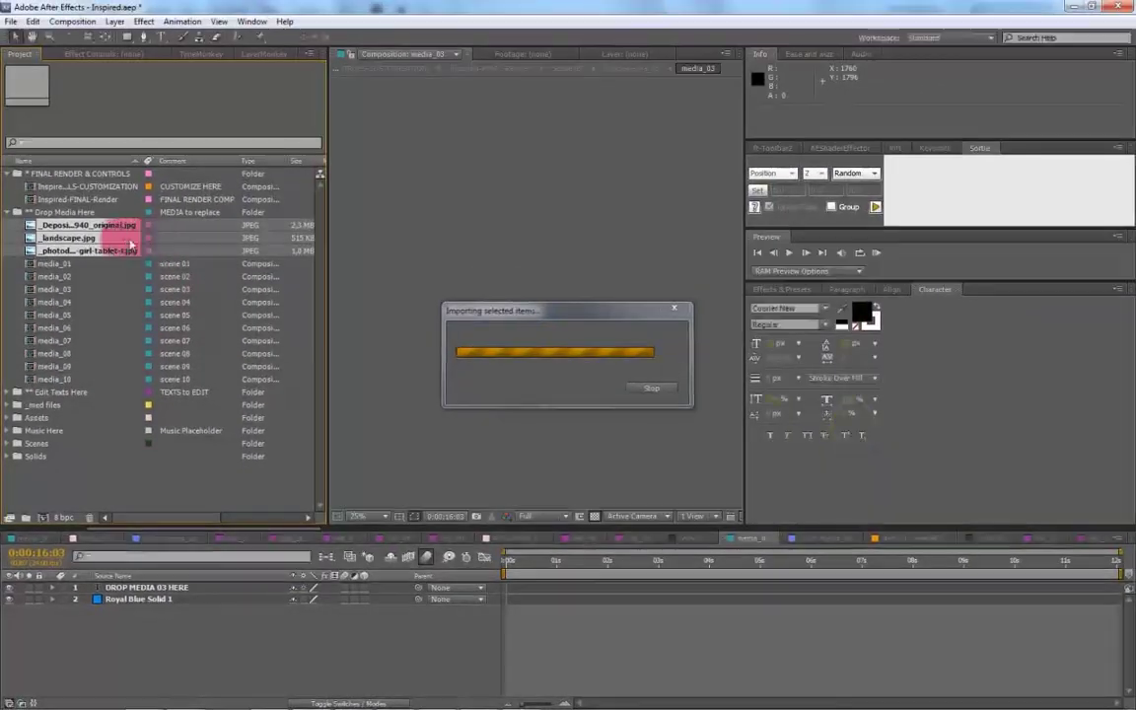
# Open the media_01 composition at 0:00:01:11 and add _landscape.jpg as the layer above the DROP MEDIA 01 HERE placeholder.
pyautogui.doubleClick(61, 264)
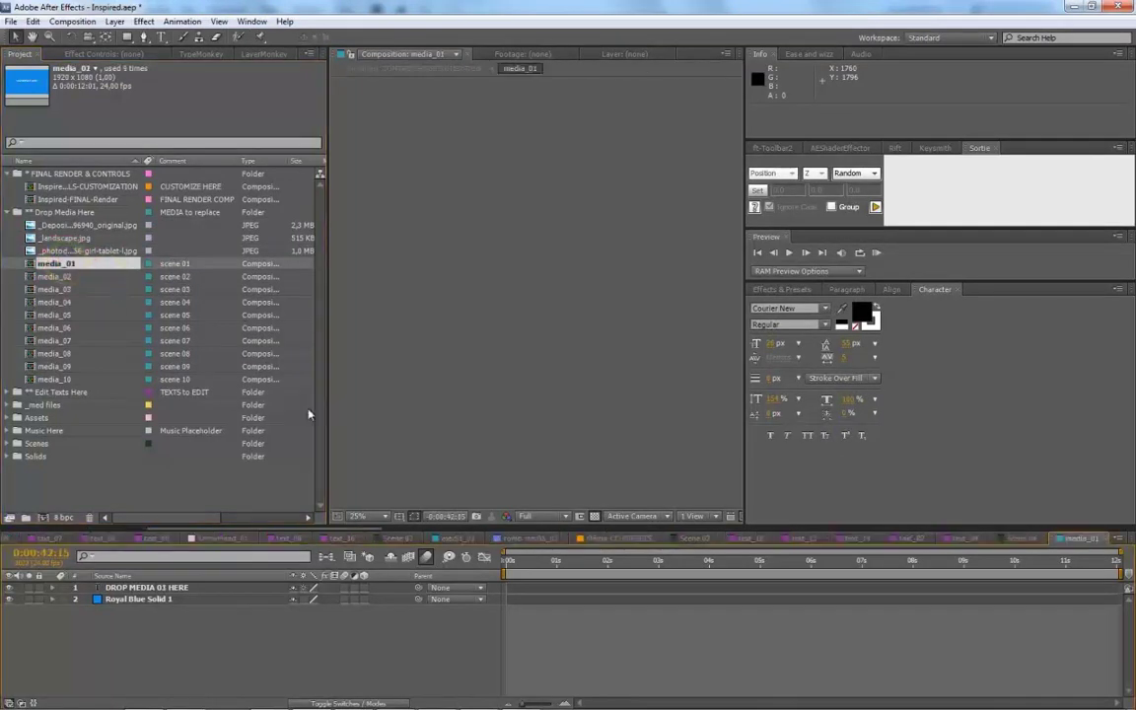
pyautogui.click(581, 564)
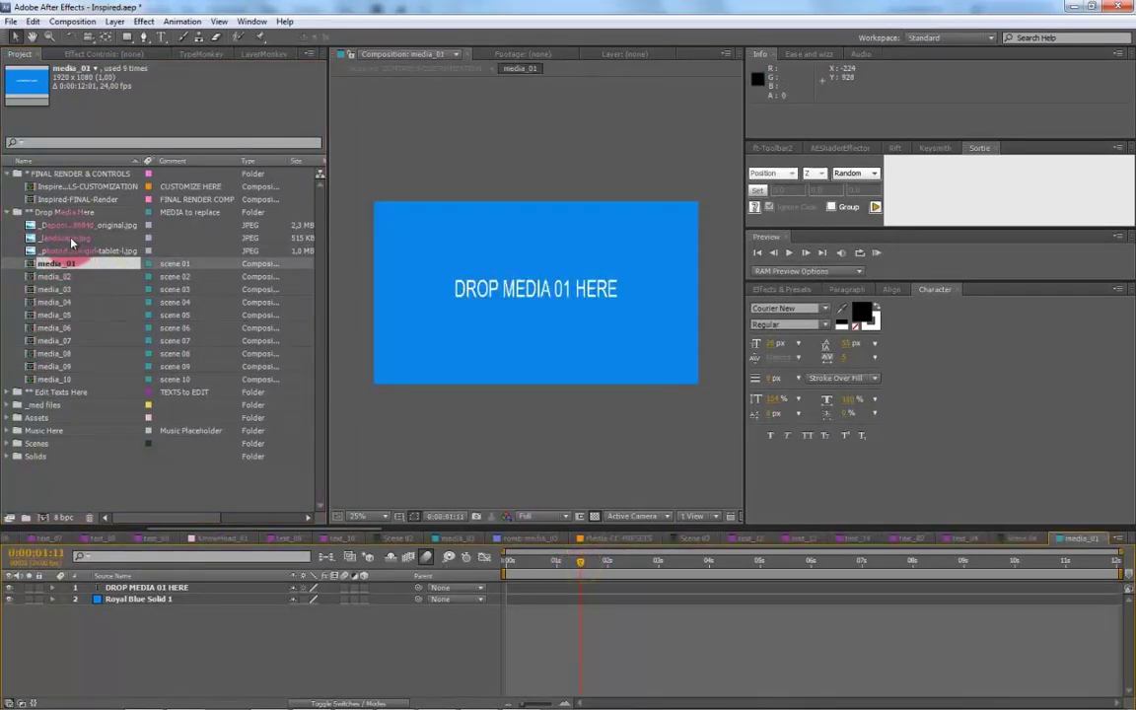
pyautogui.moveTo(71, 238); pyautogui.dragTo(130, 589)
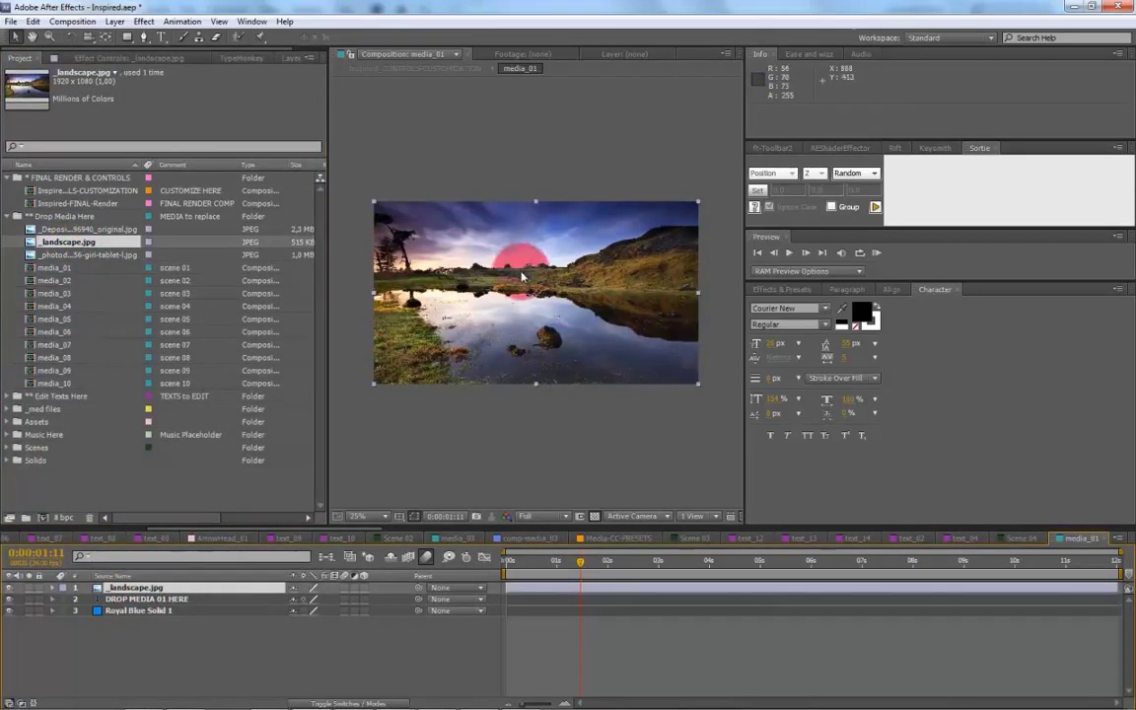
# Open media_02, add _photodune-3550556-girl-tablet-l.jpg above the placeholder layers and go to 0:00:01:21.
pyautogui.doubleClick(59, 279)
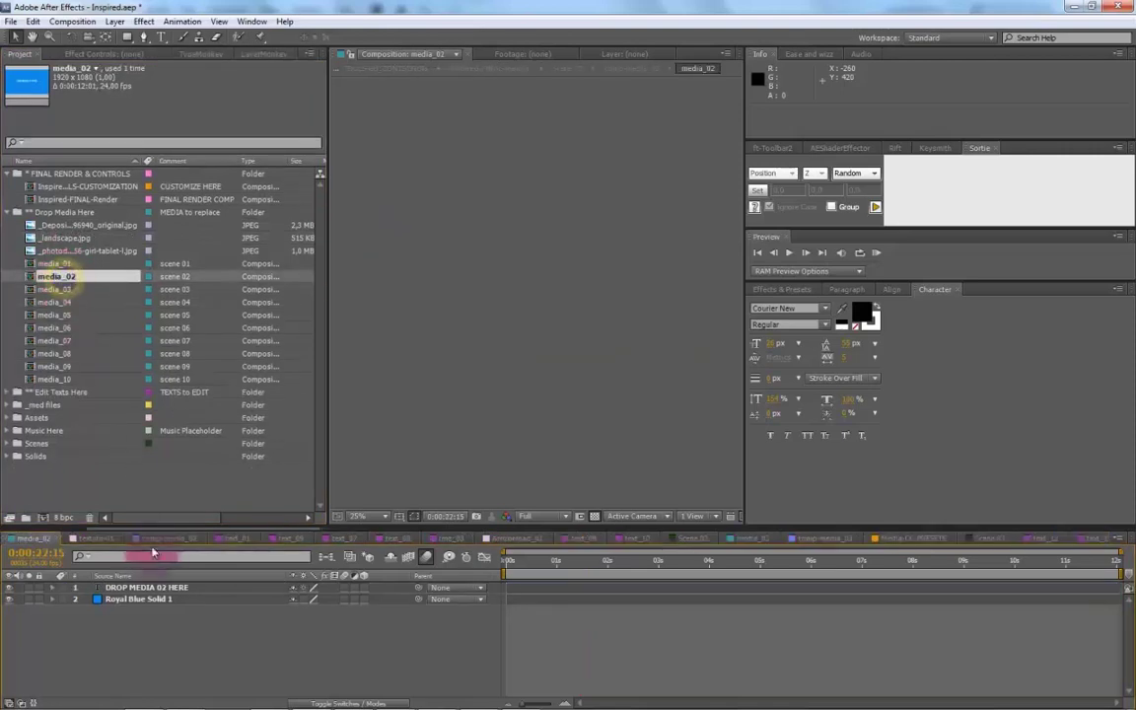
pyautogui.click(67, 252)
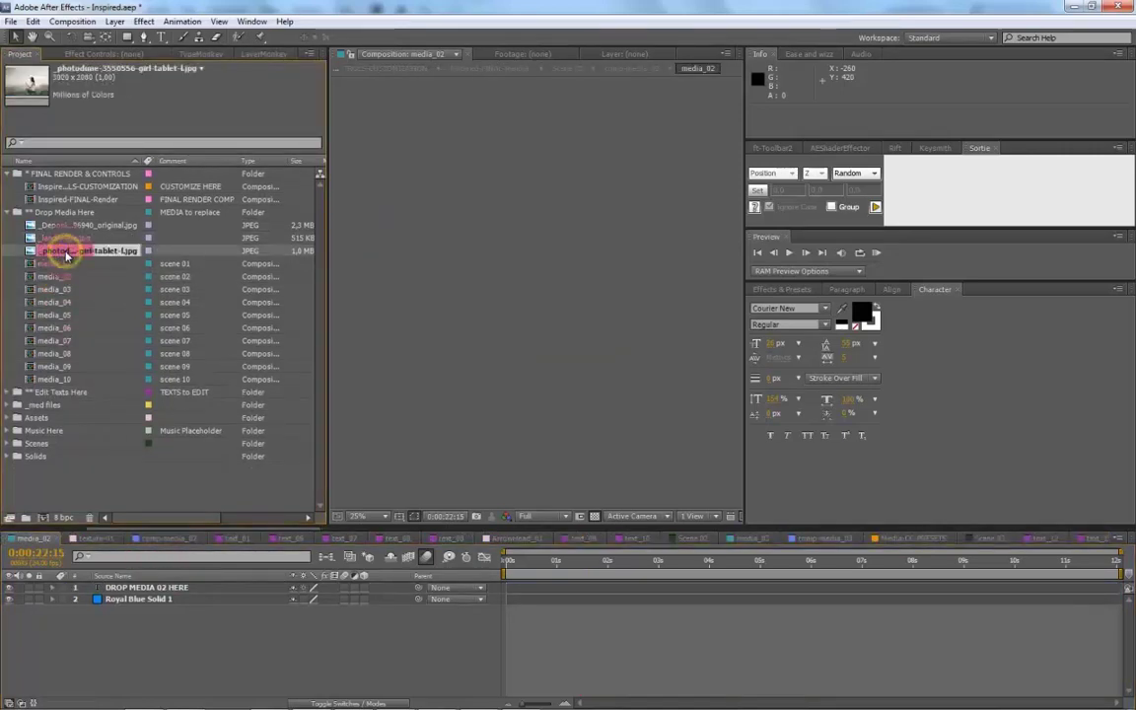
pyautogui.moveTo(64, 252); pyautogui.dragTo(146, 588)
pyautogui.click(603, 562)
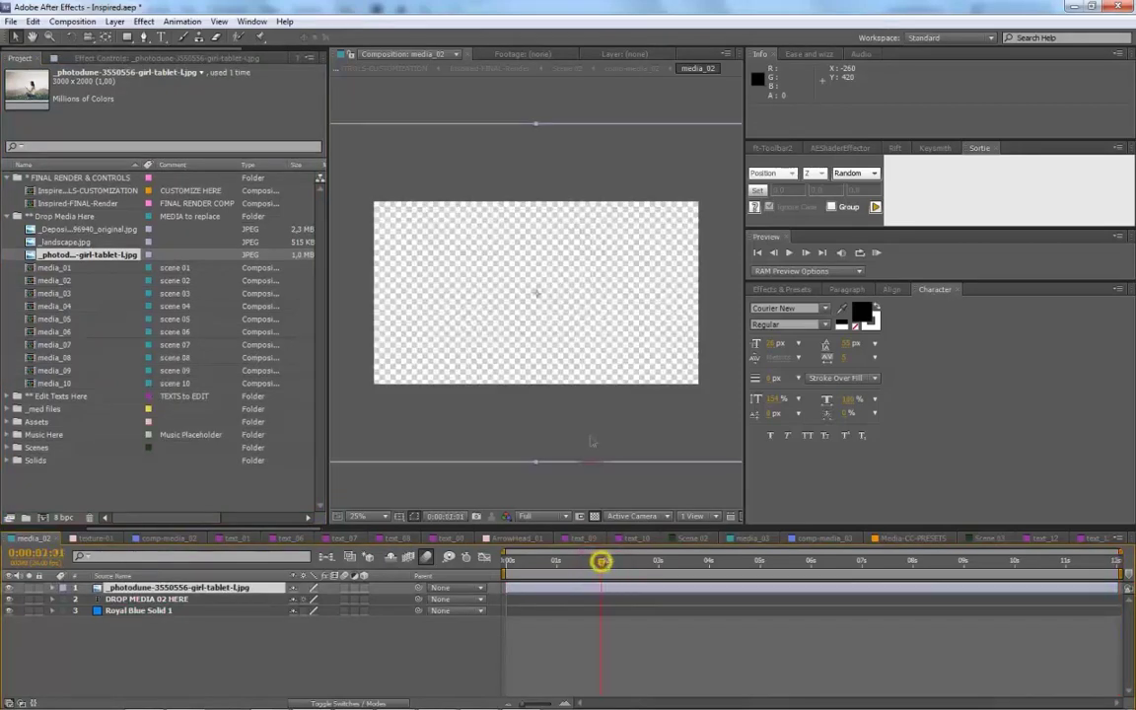
# Scale down the girl-tablet photo to fit the media_02 frame and raise its position to 960, 416.
pyautogui.click(227, 588)
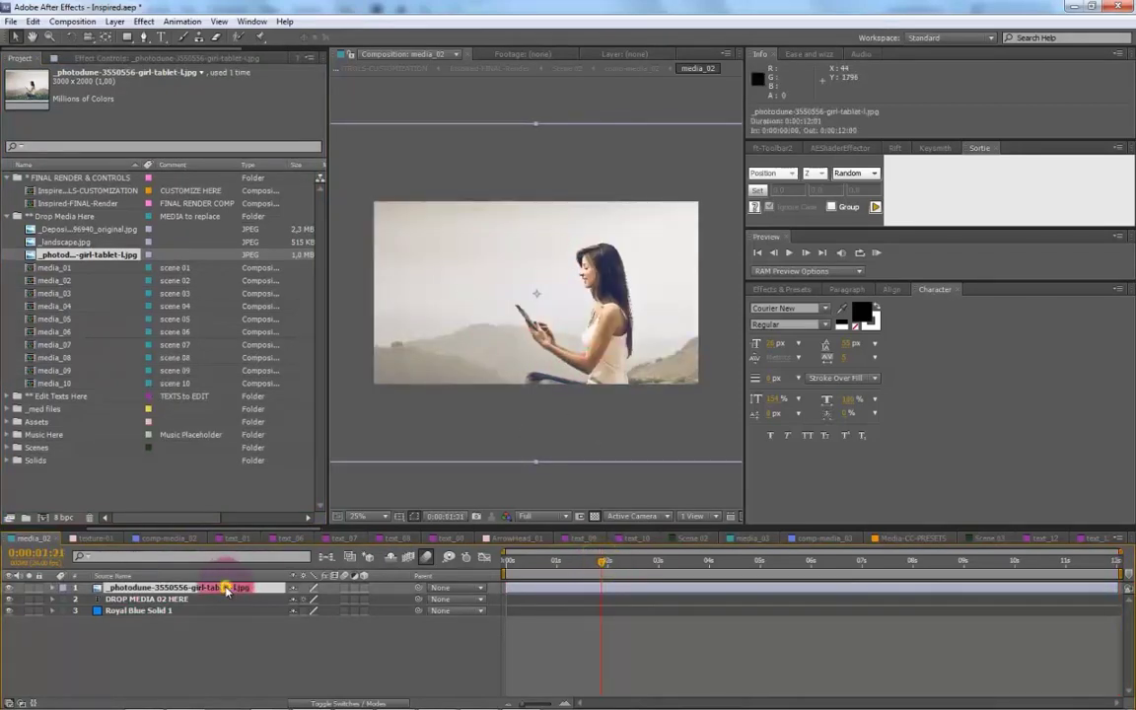
pyautogui.hotkey('alt', 'shift', 's')
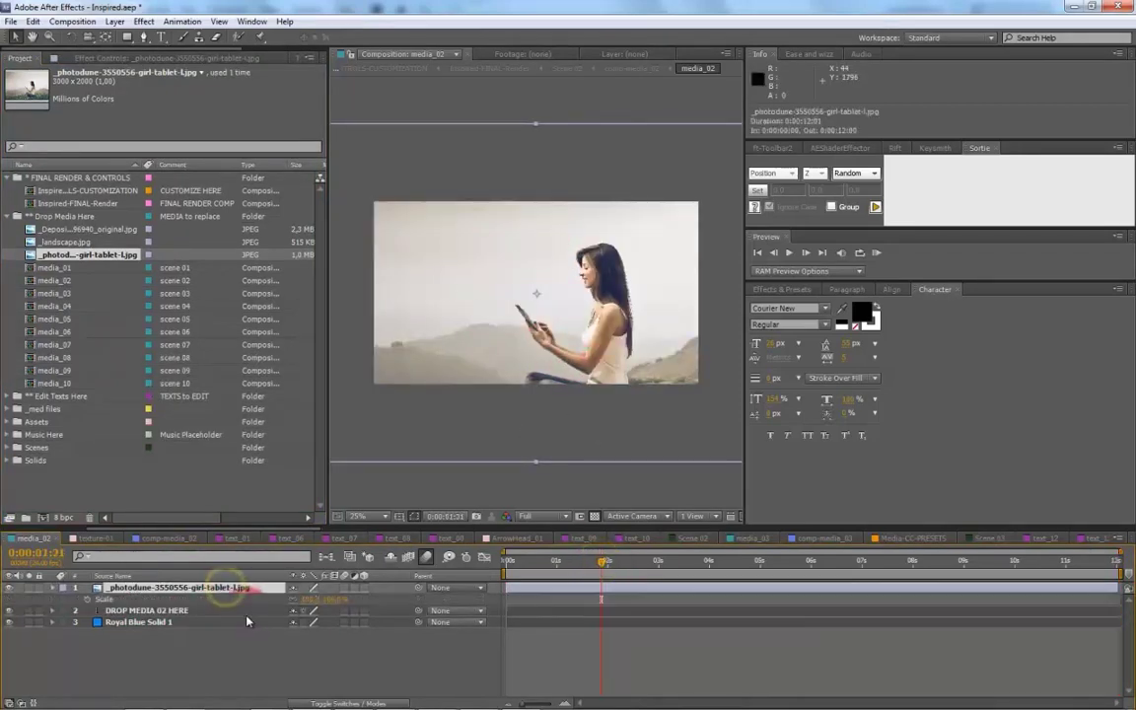
pyautogui.click(307, 602)
pyautogui.moveTo(306, 600); pyautogui.dragTo(264, 591)
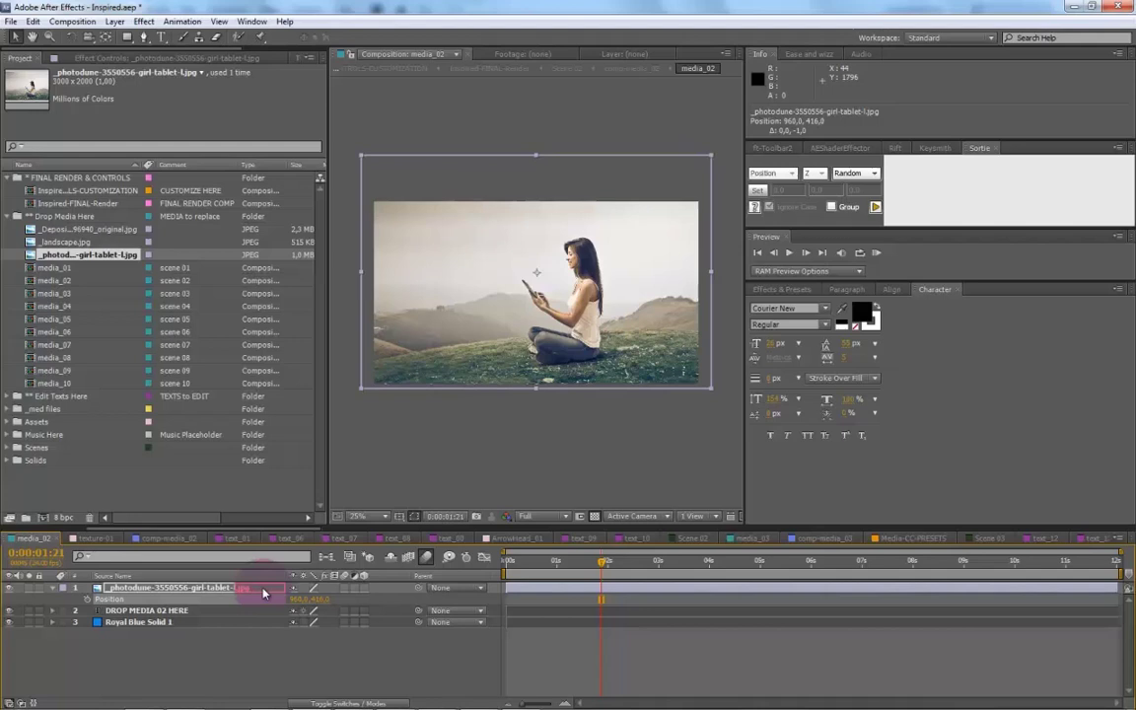
# Open media_03, add _Depositphotos_4596940_original.jpg above the placeholder layers and go to 0:00:01:23.
pyautogui.doubleClick(60, 294)
pyautogui.click(64, 226)
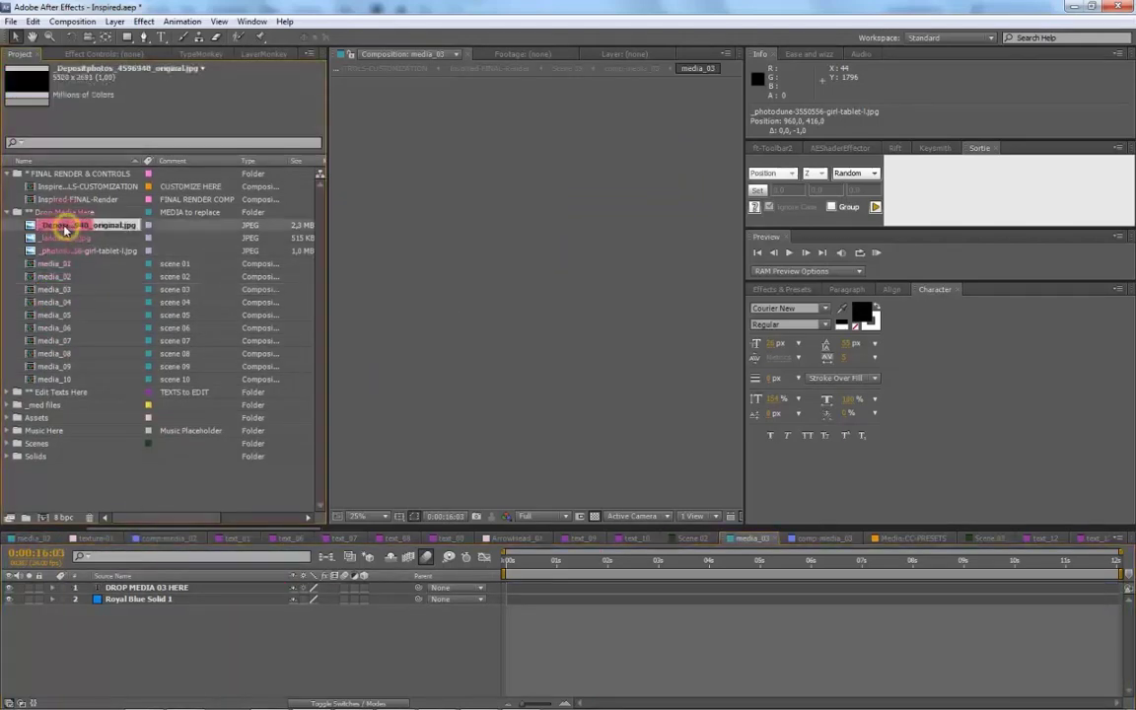
pyautogui.moveTo(64, 227); pyautogui.dragTo(148, 591)
pyautogui.click(592, 562)
# Scale the couple photo layer in media_03 to 54% and move it to position 1320, 620.
pyautogui.press('s')
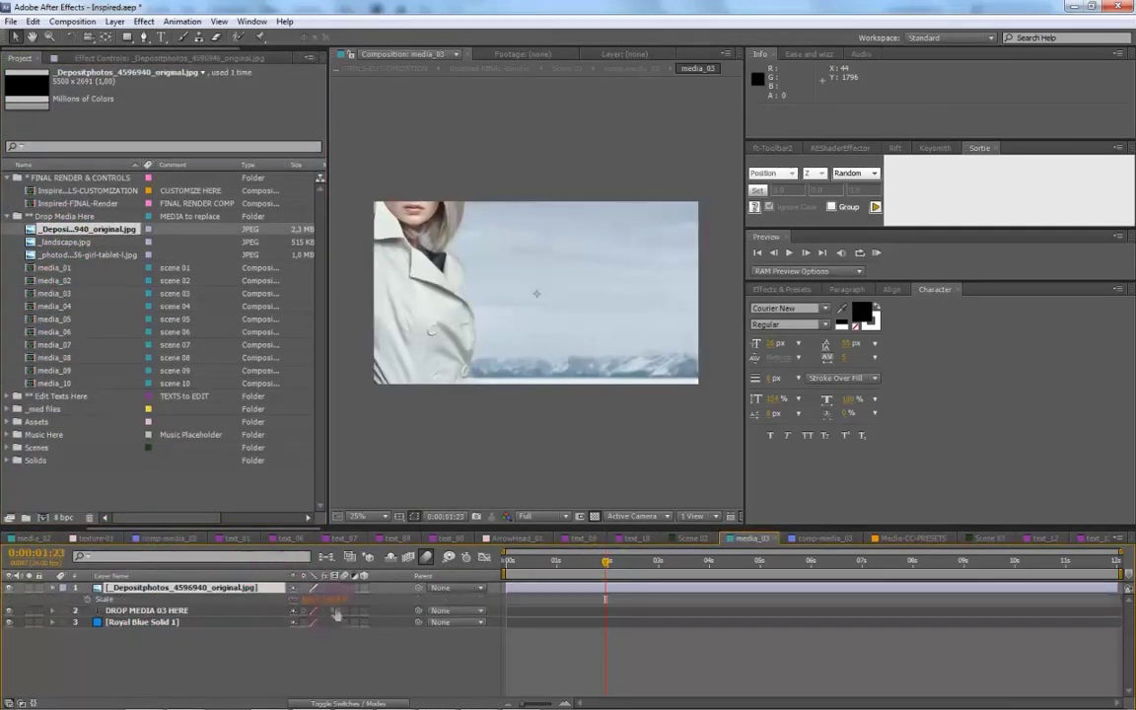
pyautogui.moveTo(312, 598); pyautogui.dragTo(308, 602)
pyautogui.click(240, 591)
pyautogui.hotkey('shift', 'Down')
pyautogui.hotkey('shift', 'Down')
pyautogui.hotkey('shift', 'Down')
pyautogui.hotkey('shift', 'Down')
pyautogui.hotkey('shift', 'p')
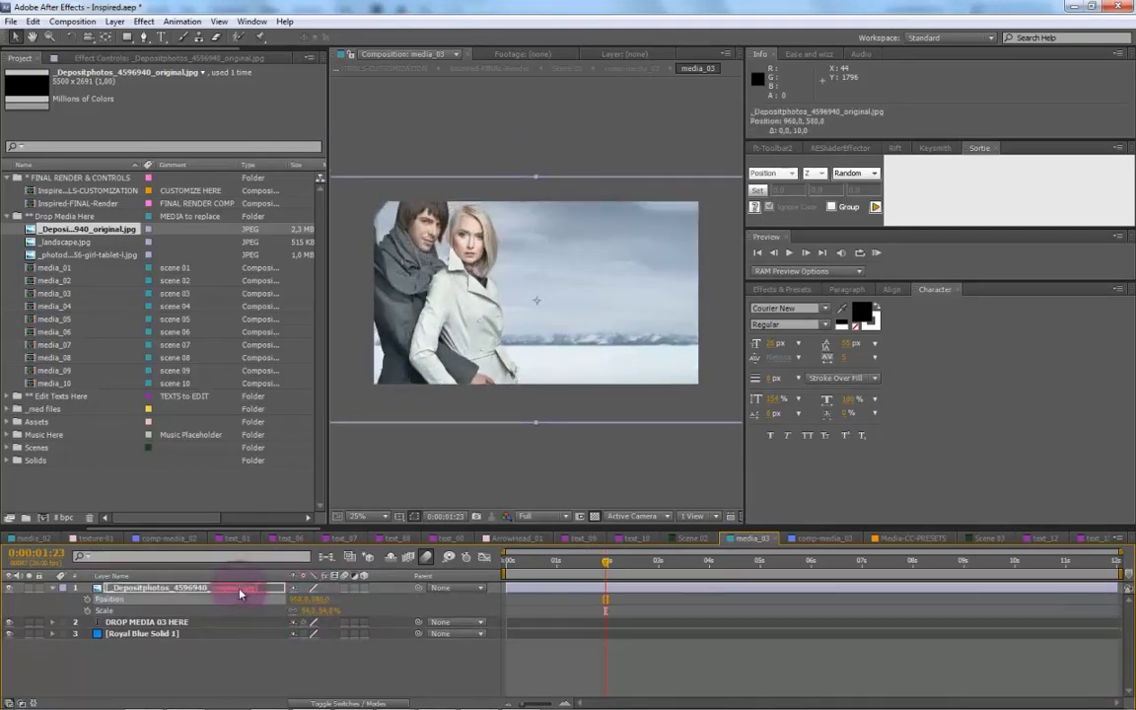
pyautogui.hotkey('shift', 'Right')
pyautogui.hotkey('shift', 'Right')
pyautogui.hotkey('shift', 'Right')
pyautogui.hotkey('shift', 'Right')
pyautogui.hotkey('shift', 'Right')
pyautogui.hotkey('shift', 'Right')
pyautogui.hotkey('shift', 'Right')
pyautogui.hotkey('shift', 'Right')
pyautogui.hotkey('shift', 'Right')
pyautogui.hotkey('shift', 'Right')
pyautogui.hotkey('shift', 'Right')
pyautogui.hotkey('shift', 'Right')
pyautogui.hotkey('shift', 'Right')
pyautogui.hotkey('shift', 'Right')
pyautogui.hotkey('shift', 'Right')
pyautogui.hotkey('shift', 'Right')
pyautogui.hotkey('shift', 'Right')
pyautogui.hotkey('shift', 'Right')
pyautogui.hotkey('shift', 'Right')
pyautogui.hotkey('shift', 'Right')
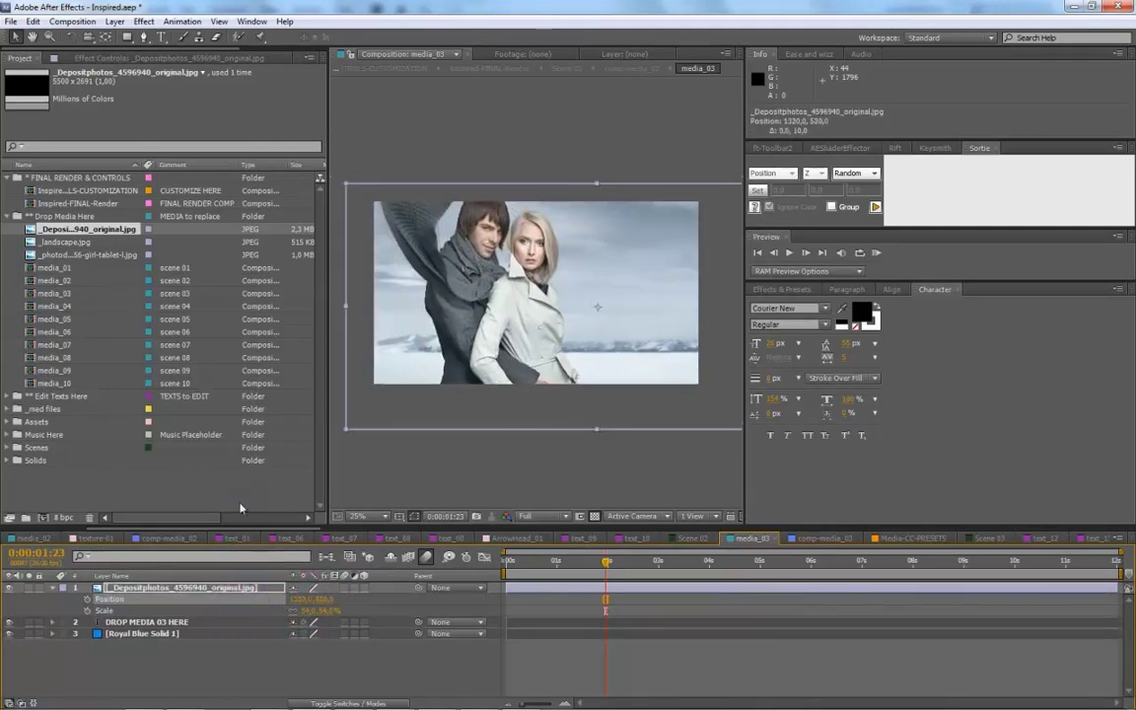
# Collapse the Drop Media Here folder, expand Edit Texts Here and select the compositions text_00 through text_41.
pyautogui.click(240, 508)
pyautogui.click(17, 216)
pyautogui.click(47, 230)
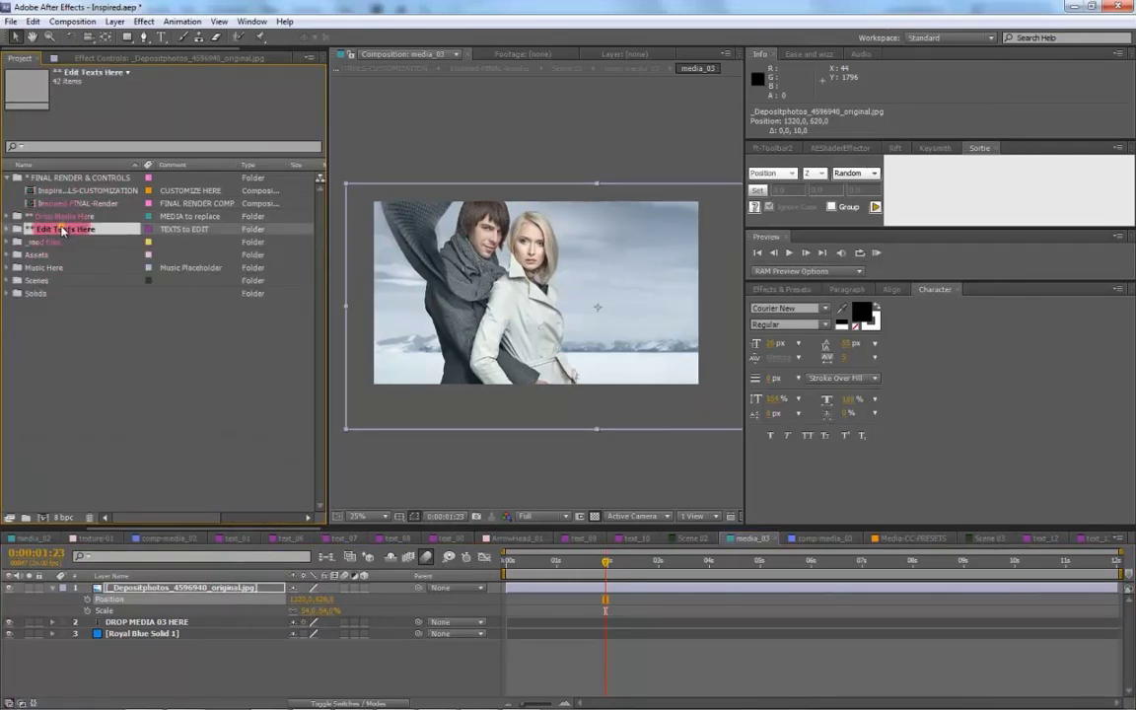
pyautogui.click(10, 229)
pyautogui.scroll(-1, 29, 203)
pyautogui.click(44, 189)
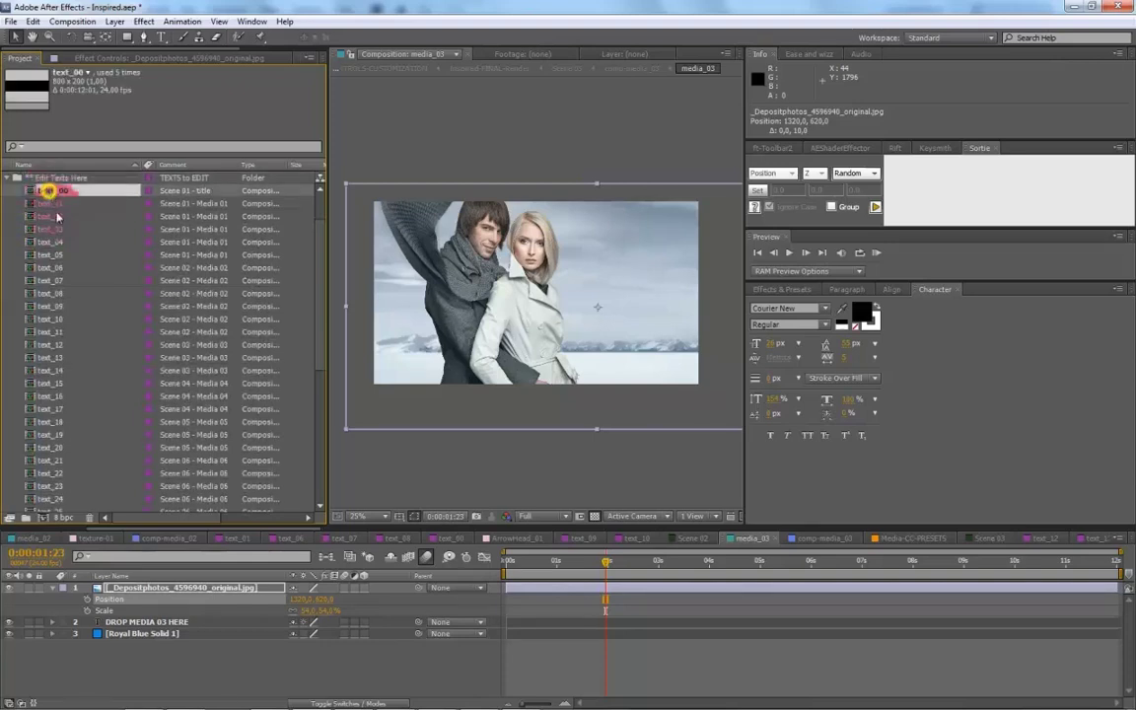
pyautogui.scroll(-5, 54, 380)
pyautogui.keyDown('shift'); pyautogui.click(54, 400); pyautogui.keyUp('shift')
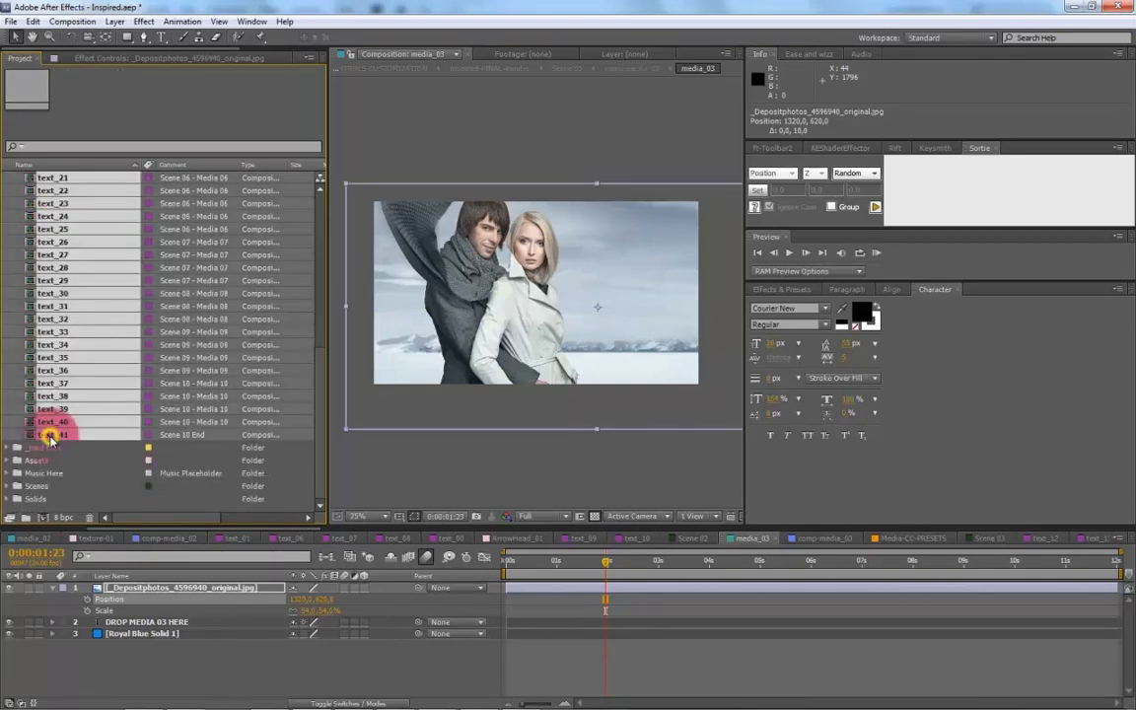
pyautogui.scroll(6, 71, 402)
pyautogui.moveTo(71, 401); pyautogui.dragTo(97, 233)
# Open the text_01 composition and show its text at 0:00:02:22.
pyautogui.doubleClick(63, 254)
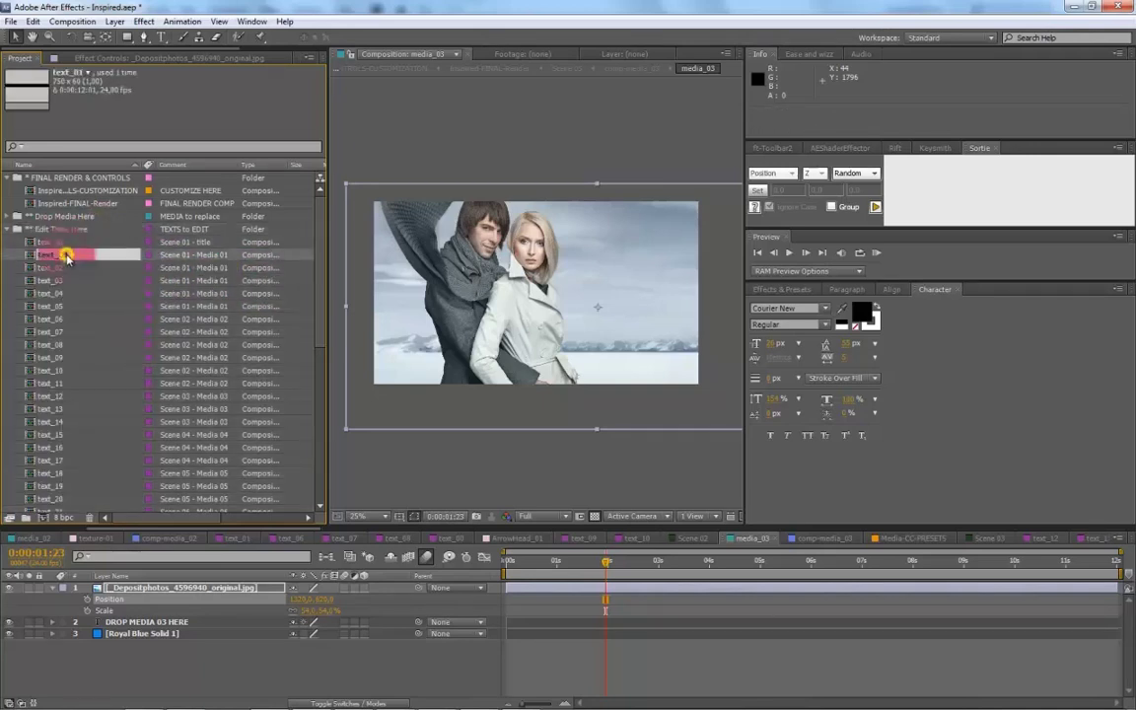
pyautogui.click(656, 564)
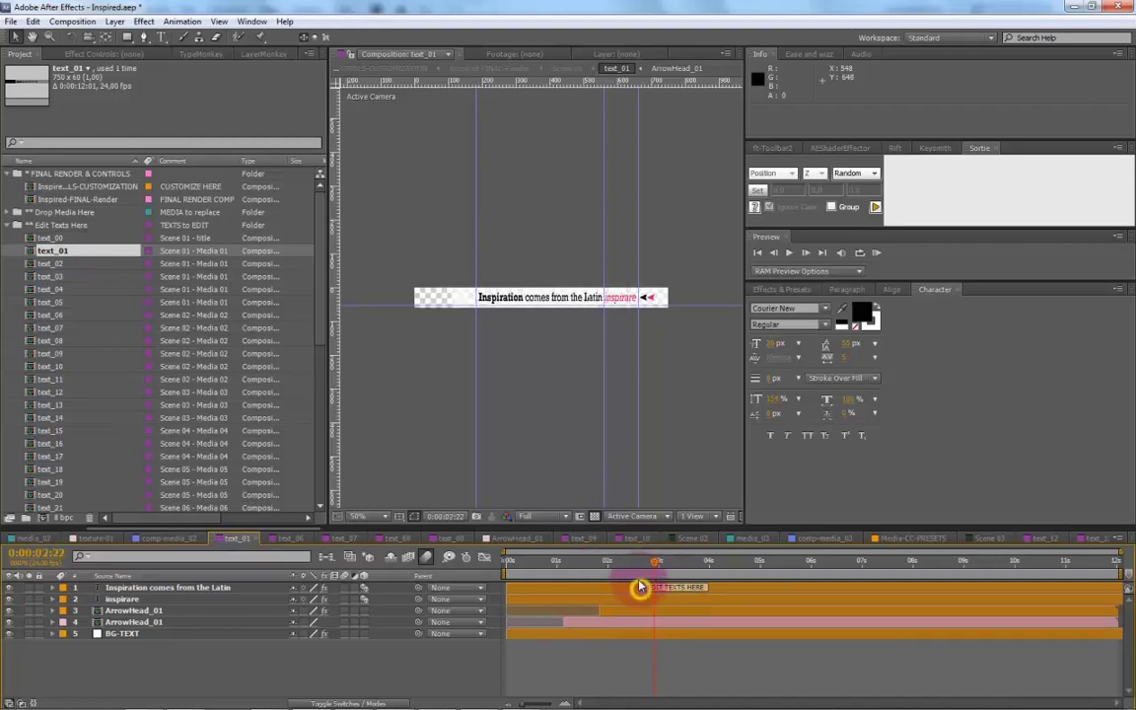
pyautogui.press('.')
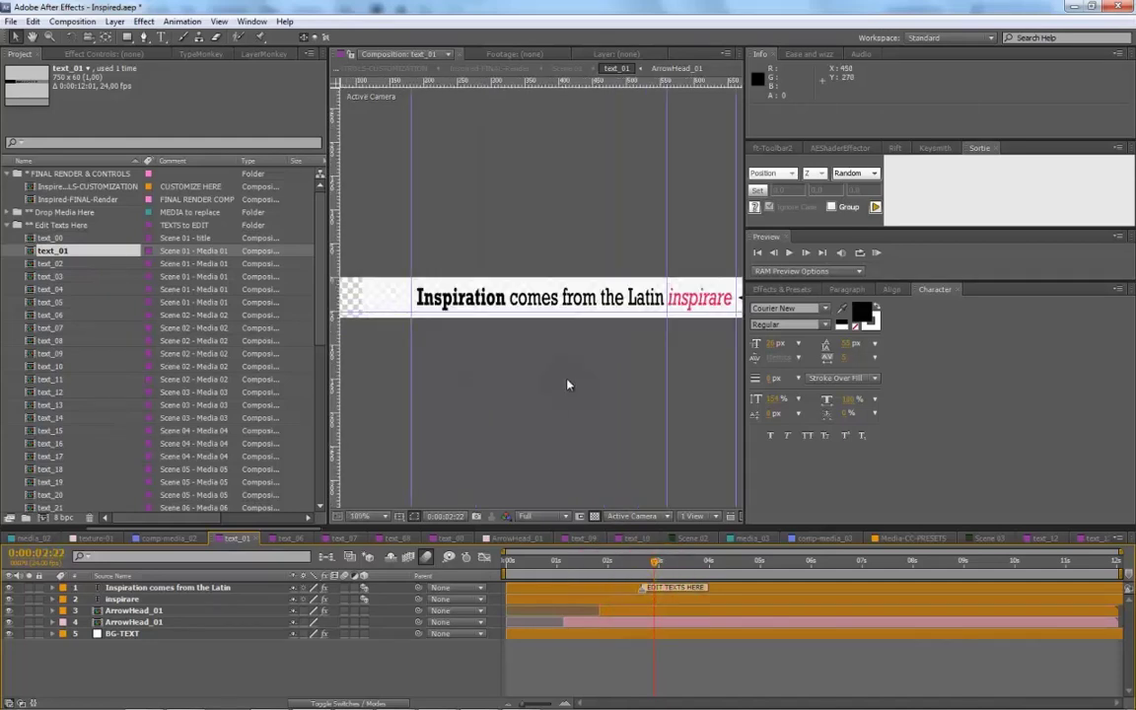
# Replace the wording of the "Inspiration comes from the Latin" layer with "Type your text here with the Type Tool".
pyautogui.click(197, 588)
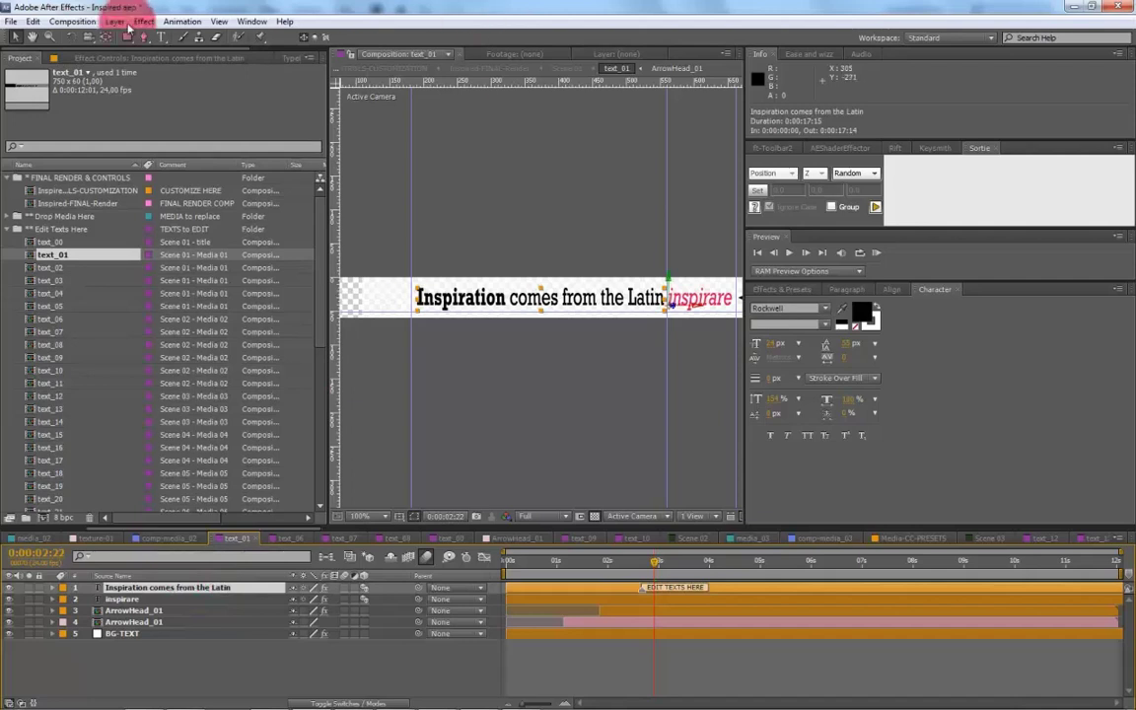
pyautogui.click(161, 37)
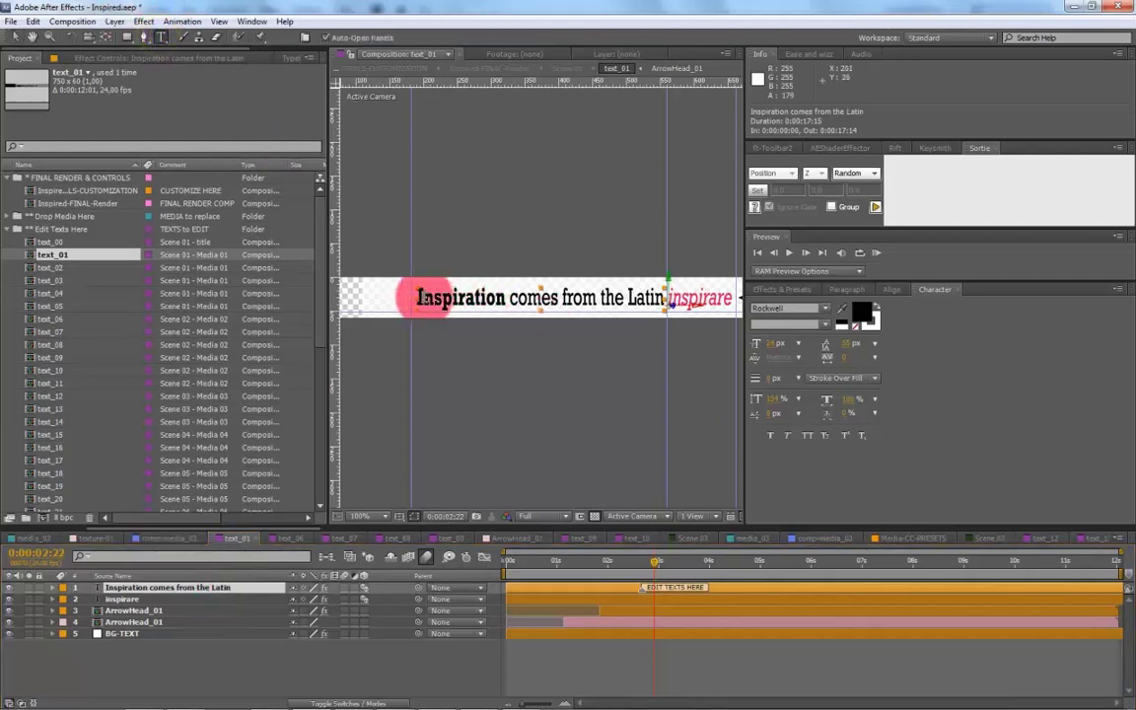
pyautogui.moveTo(418, 298); pyautogui.dragTo(662, 320)
pyautogui.press('BackSpace')
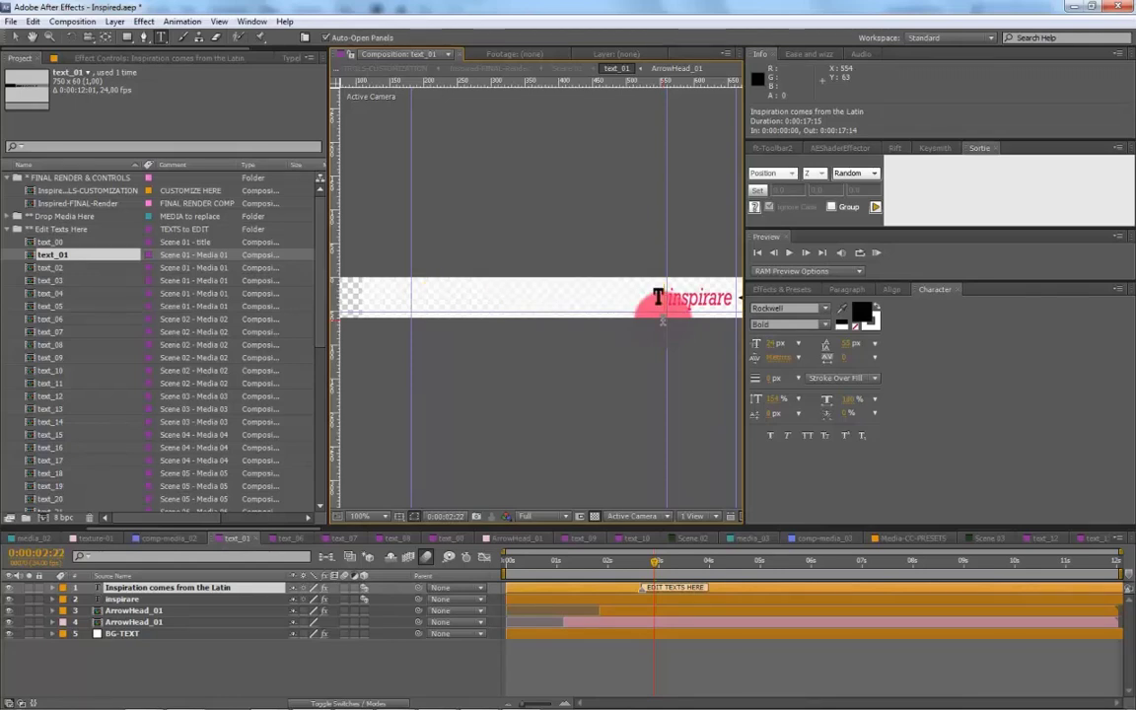
pyautogui.write('Type yo')
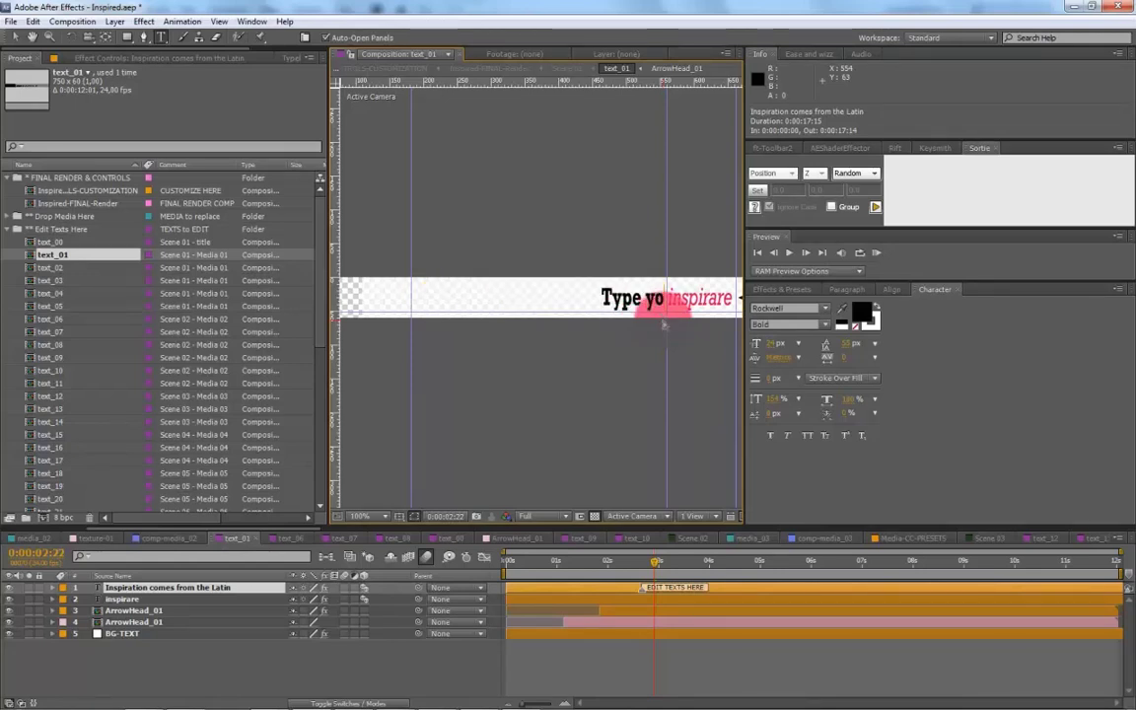
pyautogui.write('ur text here with')
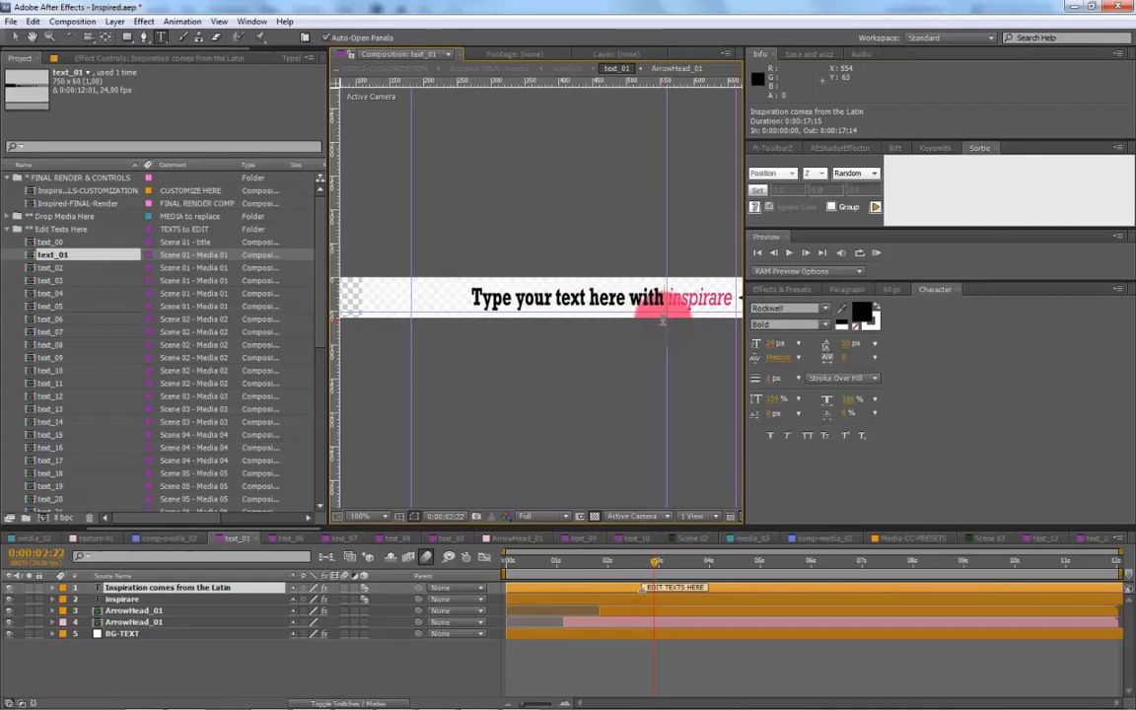
pyautogui.write(' the Type Tool')
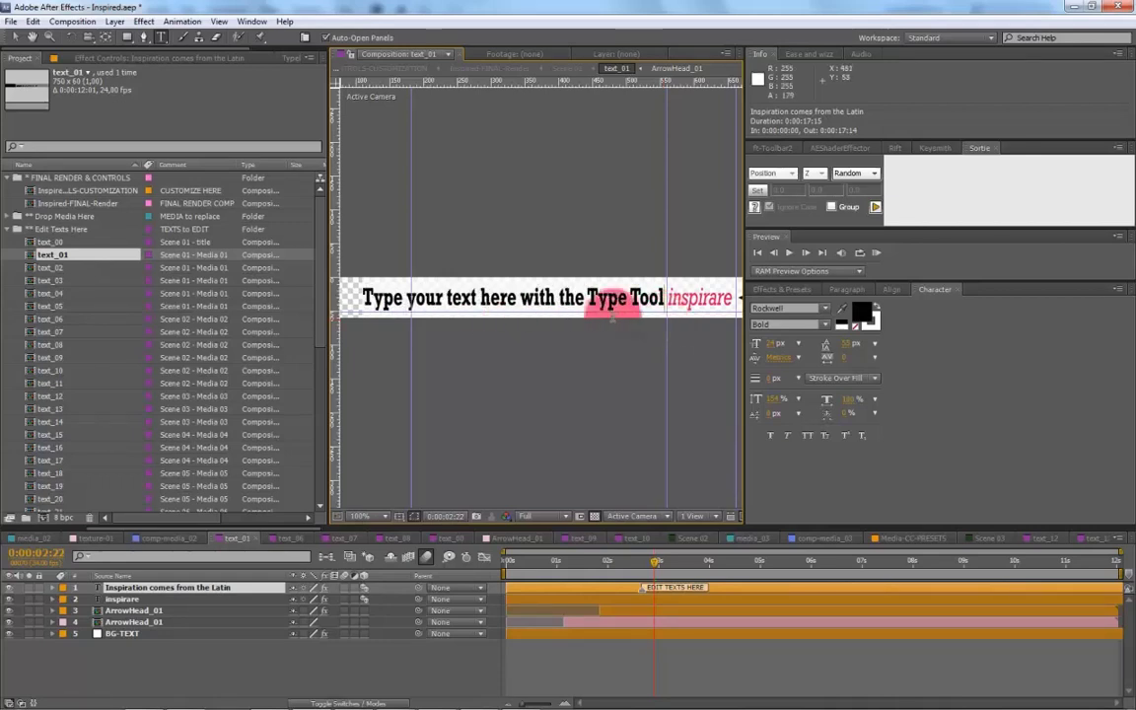
# Set the words "Type your text here with the Type" to Rockwell Regular and tighten their tracking, leaving the edit finished.
pyautogui.moveTo(623, 301); pyautogui.dragTo(355, 298)
pyautogui.click(799, 342)
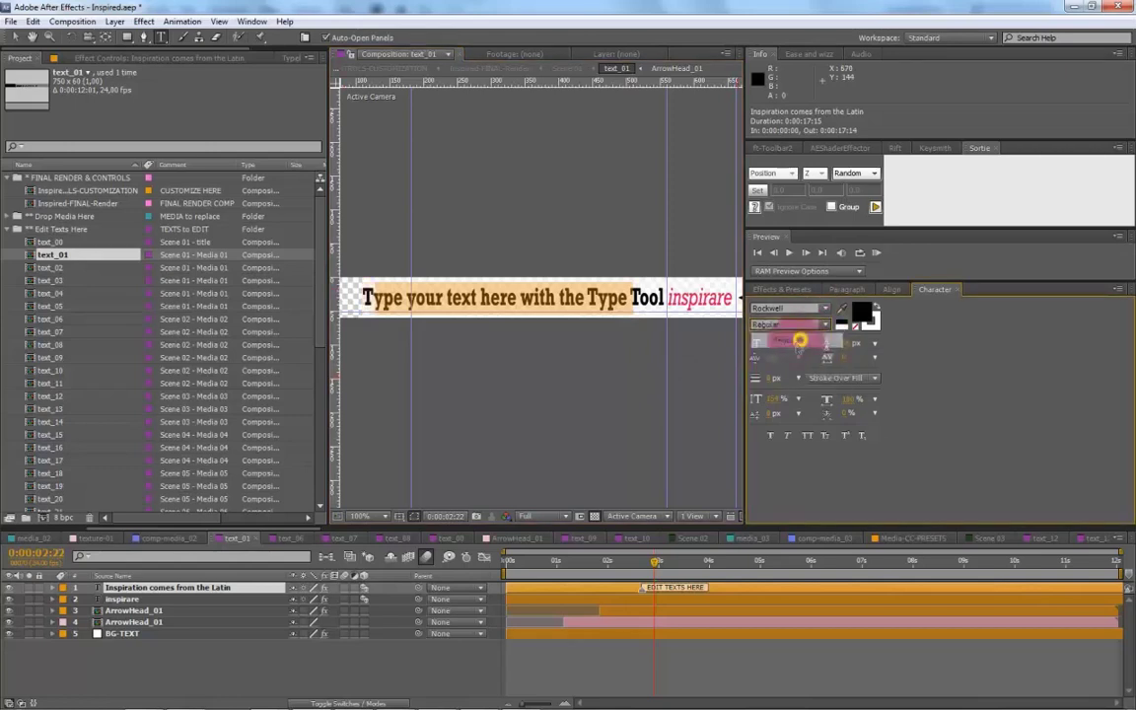
pyautogui.moveTo(820, 359); pyautogui.dragTo(843, 364)
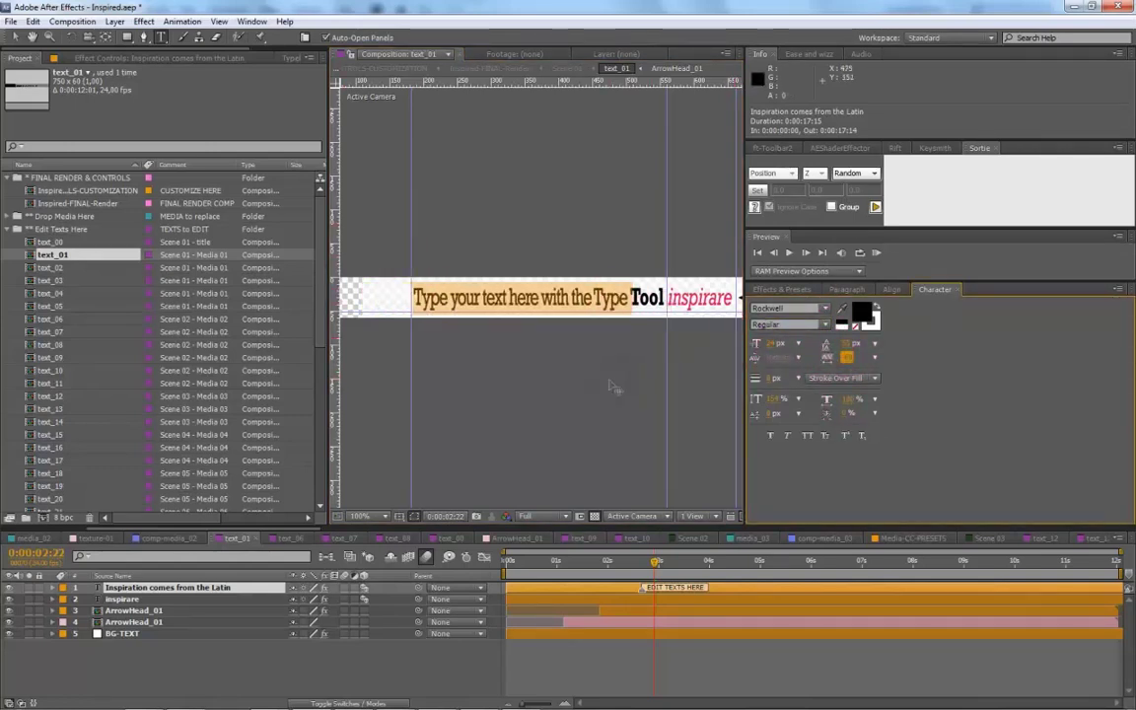
pyautogui.click(507, 342)
# Replace the wording of the "inspirare" text layer with "your text".
pyautogui.click(167, 599)
pyautogui.doubleClick(702, 298)
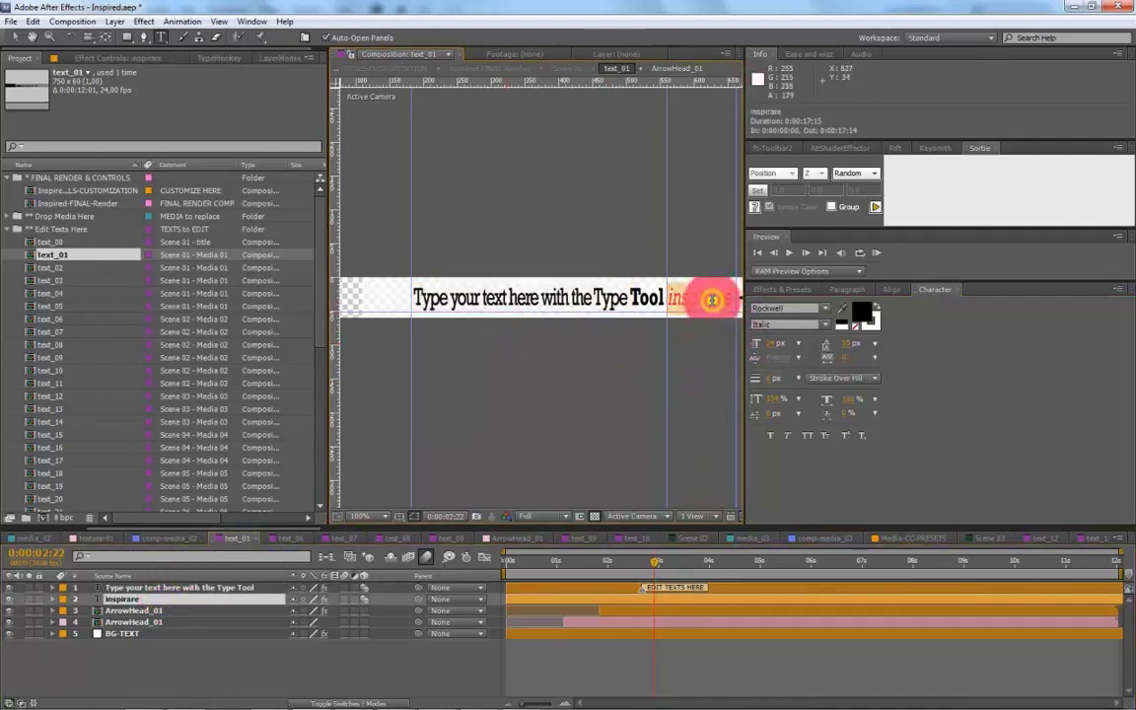
pyautogui.write('your text')
pyautogui.click(684, 411)
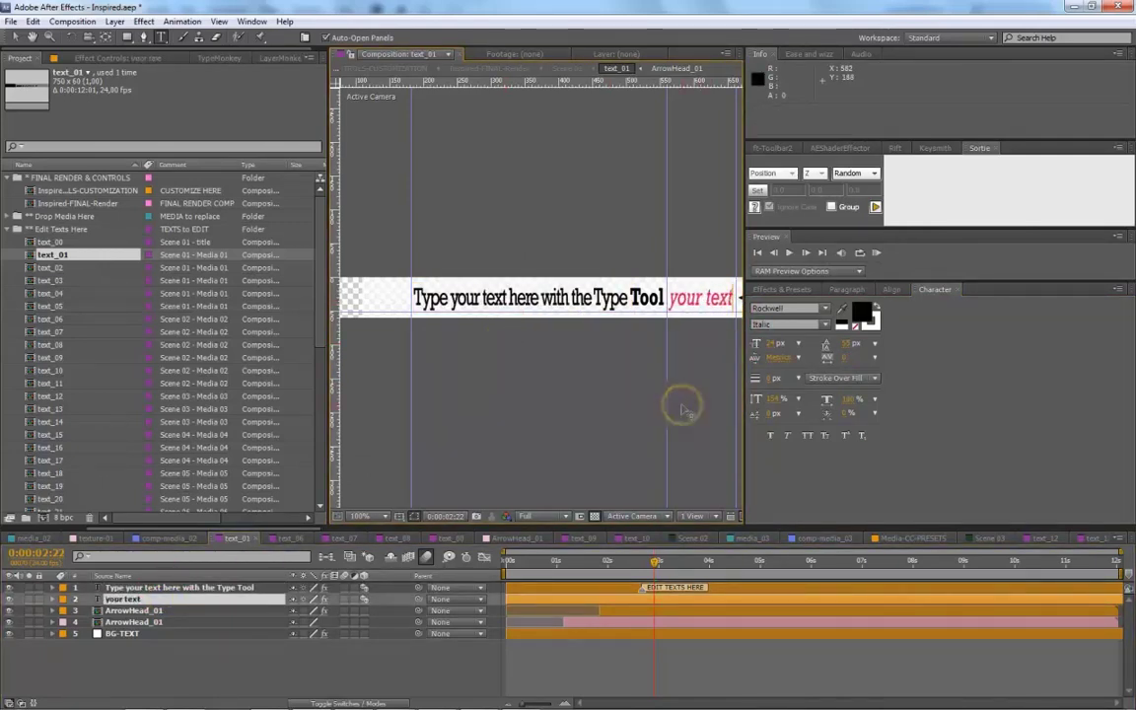
# Reveal the expressions of both text layers, examine the Fill color link to the TEXTS-COLORS controls, and collapse the layers again.
pyautogui.keyDown('shift'); pyautogui.click(147, 588); pyautogui.keyUp('shift')
pyautogui.press('e')
pyautogui.press('e')
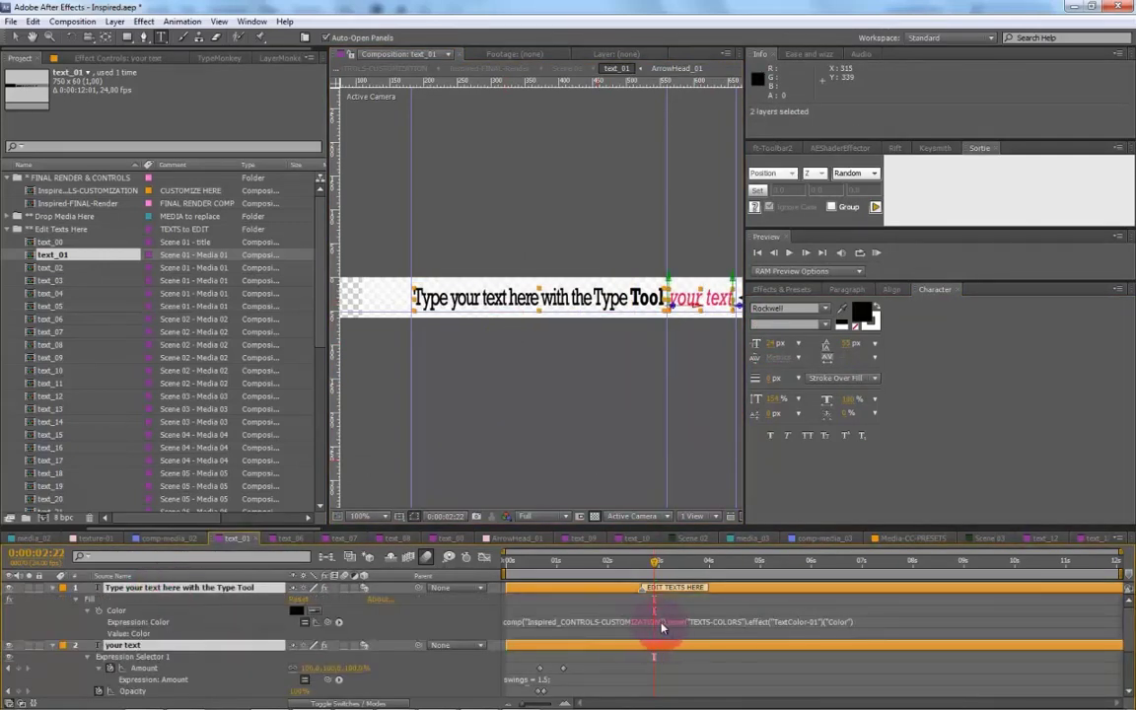
pyautogui.scroll(-3, 452, 628)
pyautogui.click(556, 644)
pyautogui.scroll(3, 463, 639)
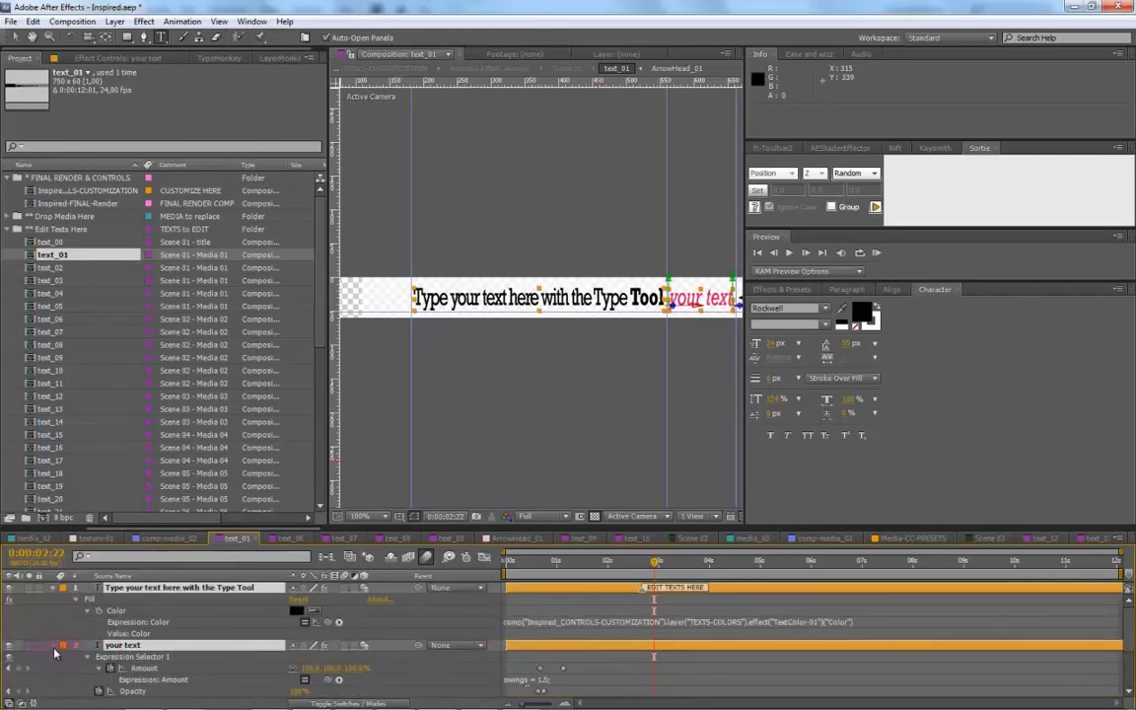
pyautogui.click(53, 646)
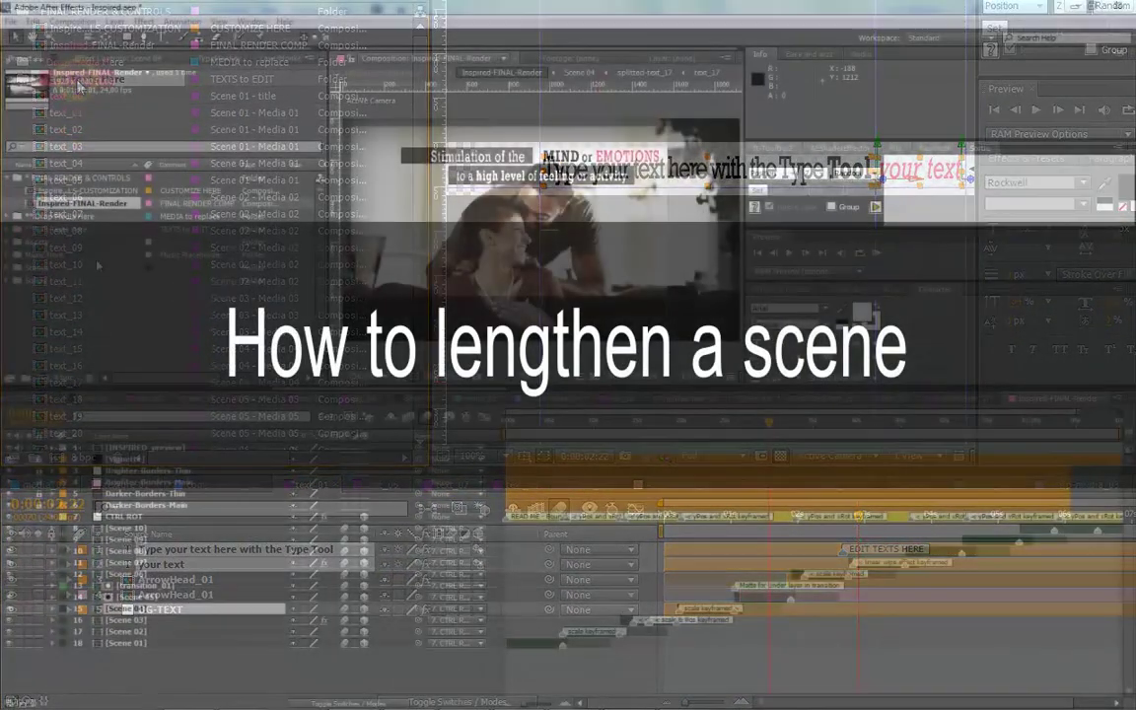
# Select the Scene 04 layer in Inspired-FINAL-Render and examine its extent and the neighbouring scenes in the timeline.
pyautogui.click(128, 609)
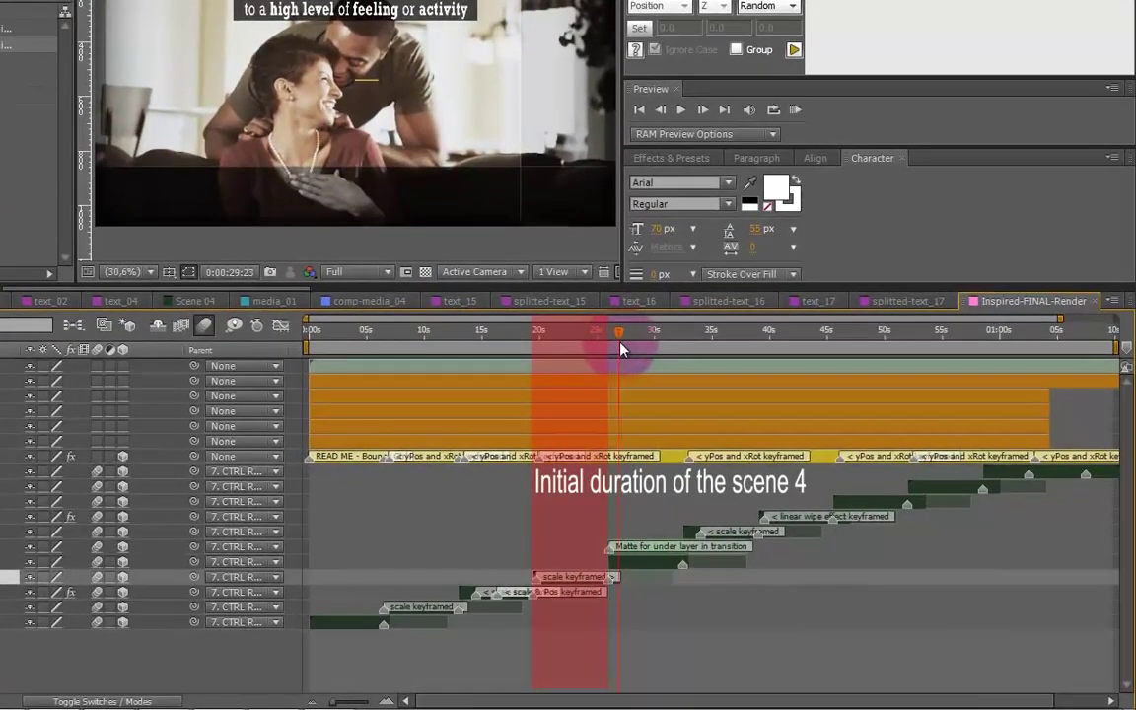
pyautogui.moveTo(664, 362); pyautogui.dragTo(679, 367)
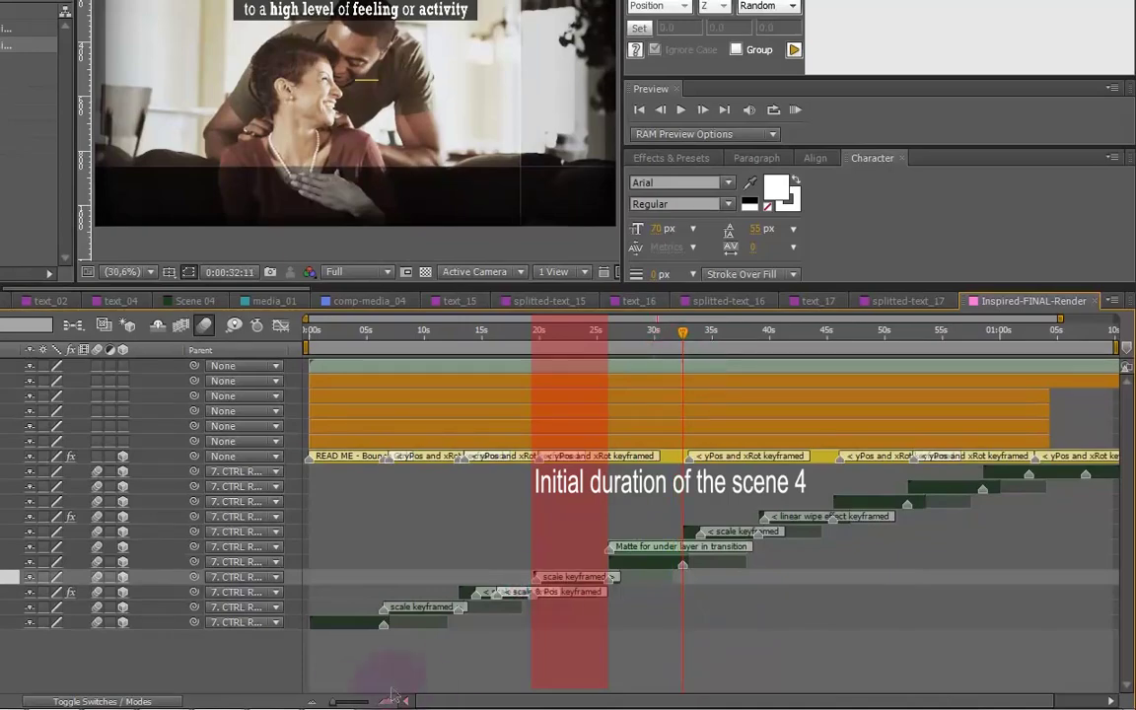
pyautogui.moveTo(336, 702); pyautogui.dragTo(339, 700)
pyautogui.moveTo(357, 699); pyautogui.dragTo(365, 700)
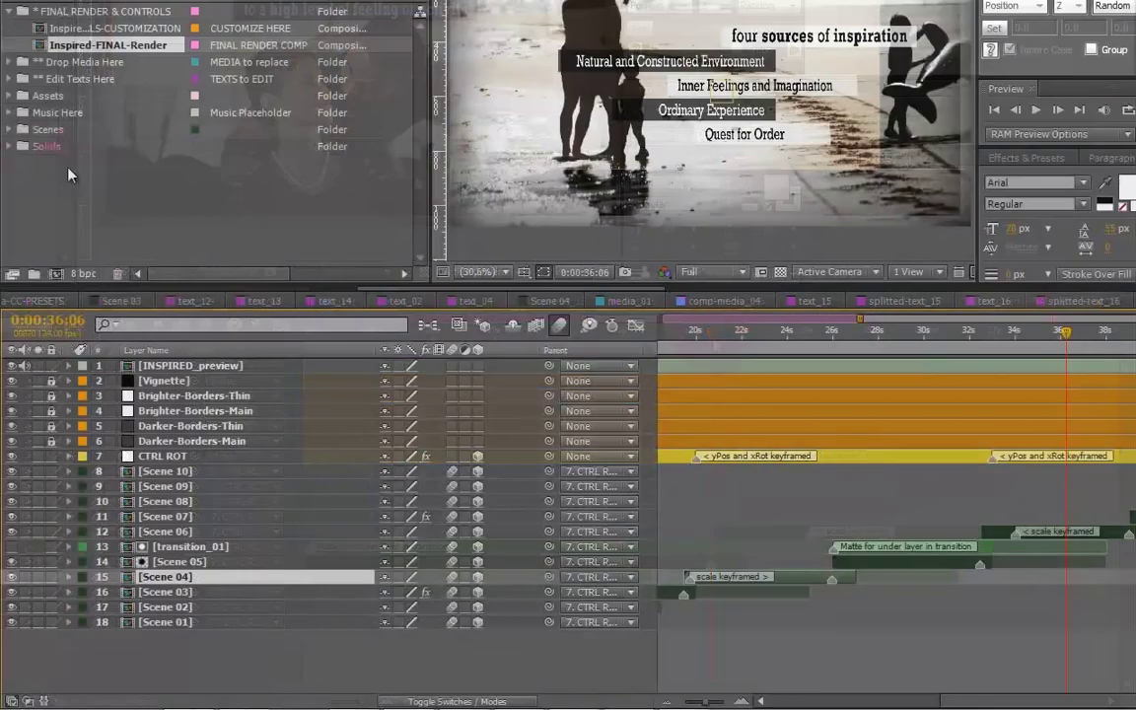
# Open the Scene 04 composition from the Scenes folder and set its current time to 0:00:10:12.
pyautogui.click(11, 131)
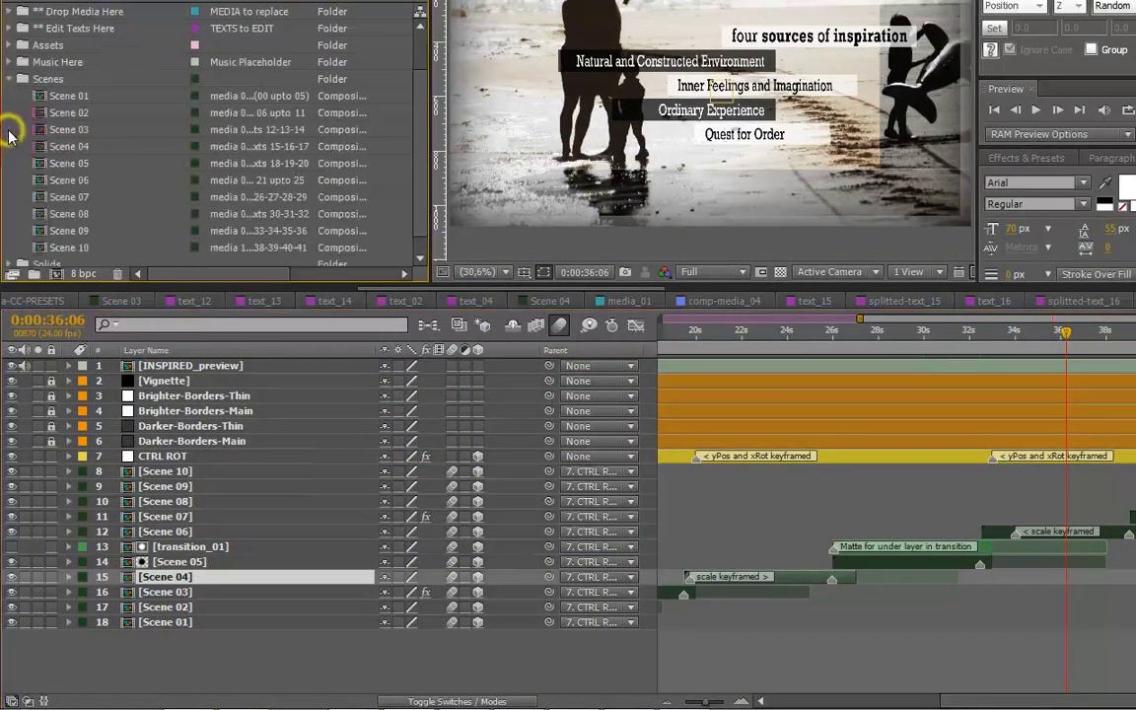
pyautogui.doubleClick(60, 148)
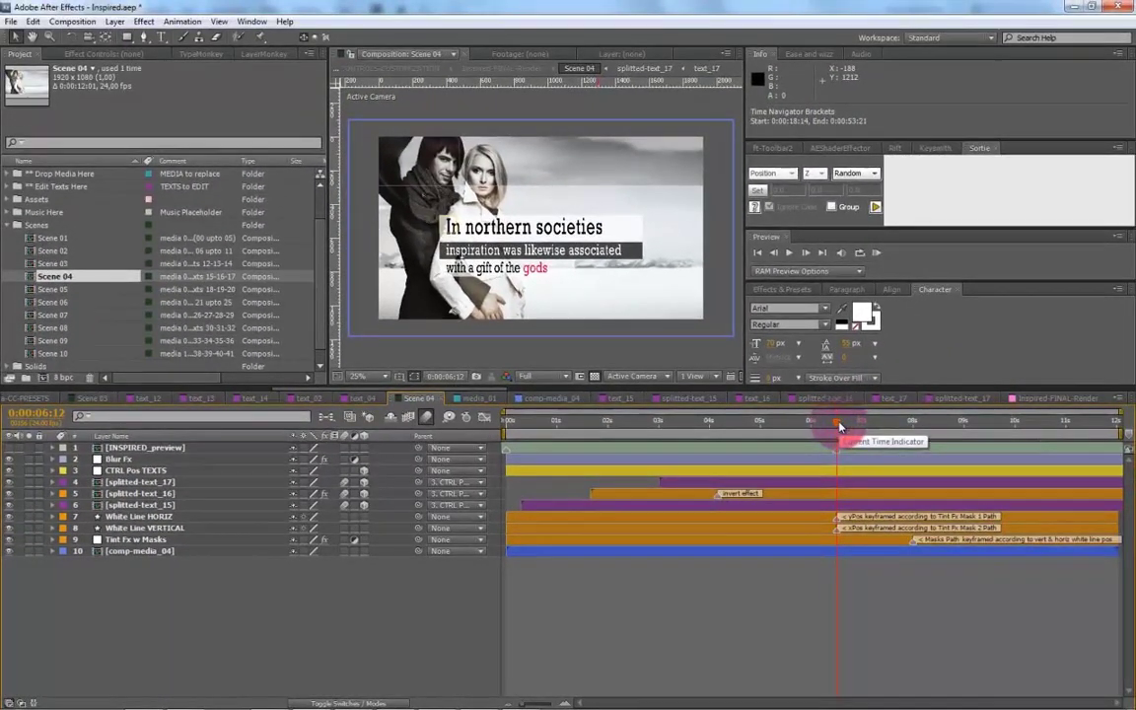
pyautogui.click(840, 426)
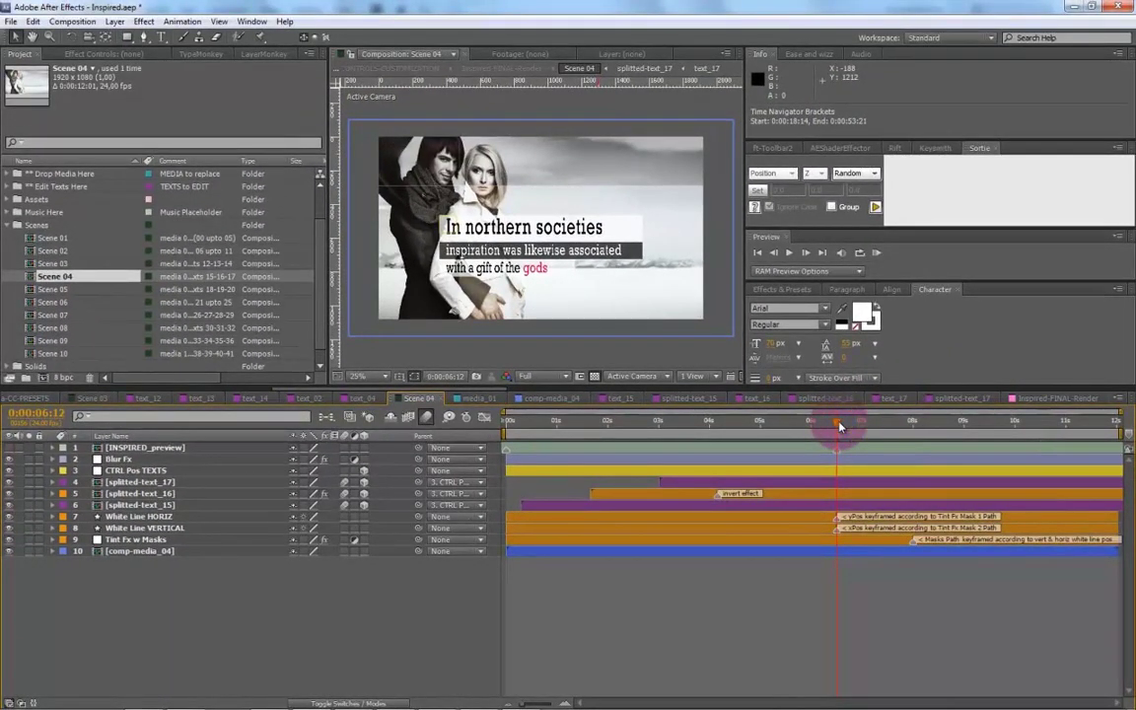
pyautogui.moveTo(840, 426); pyautogui.dragTo(1033, 623)
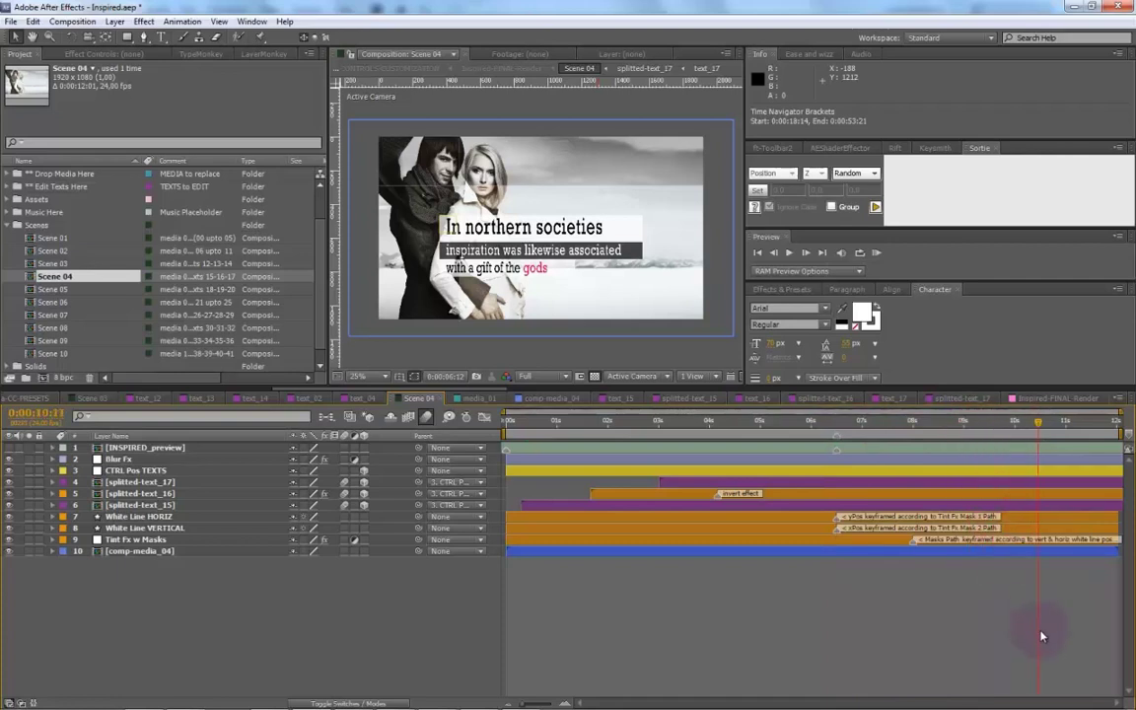
pyautogui.click(146, 447)
pyautogui.scroll(2, 62, 211)
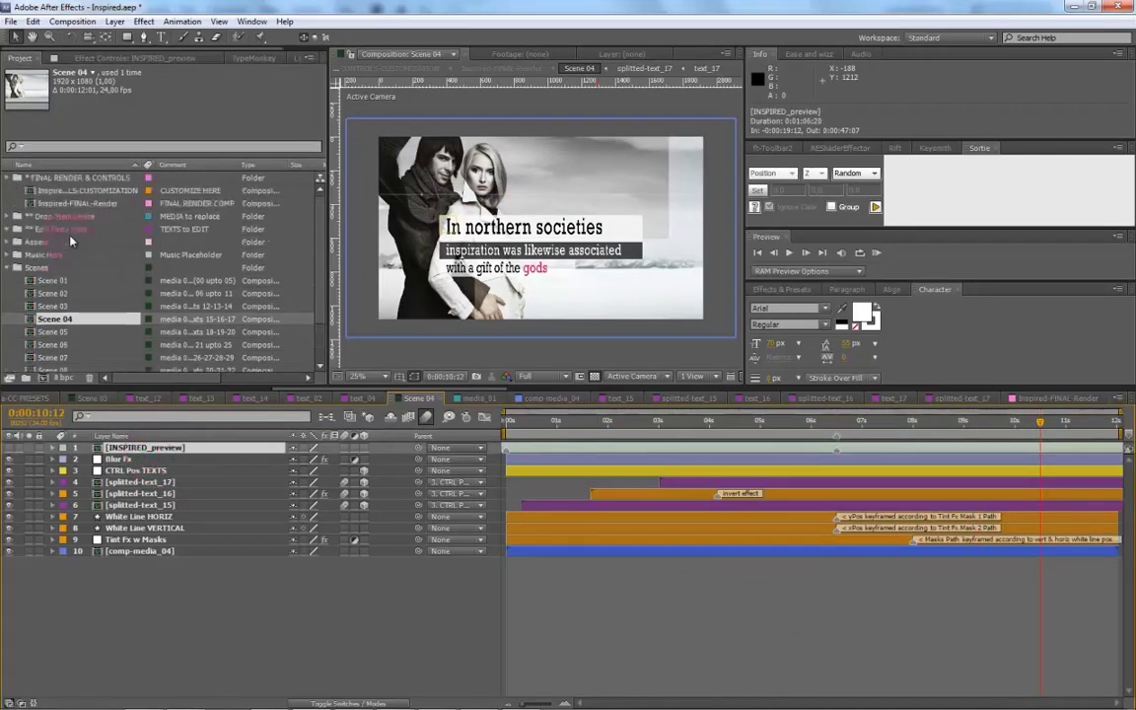
# Return to the Inspired-FINAL-Render composition and add a marker to the Scene 04 layer at 0:00:29:23.
pyautogui.doubleClick(61, 203)
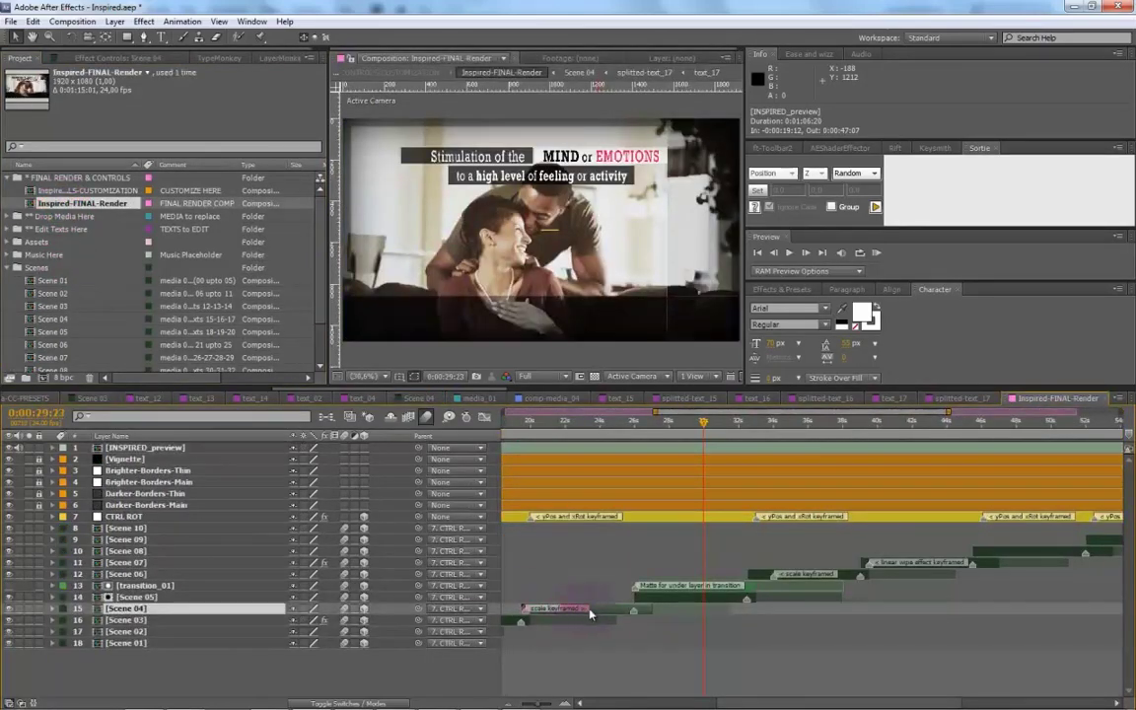
pyautogui.click(143, 608)
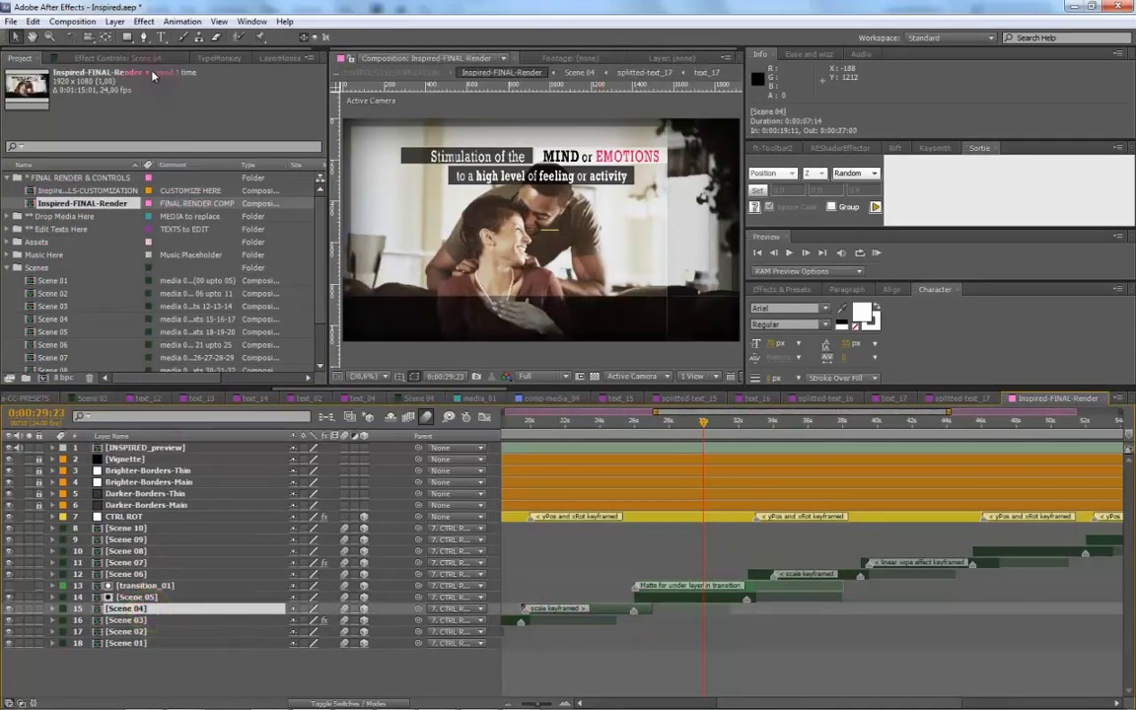
pyautogui.click(118, 22)
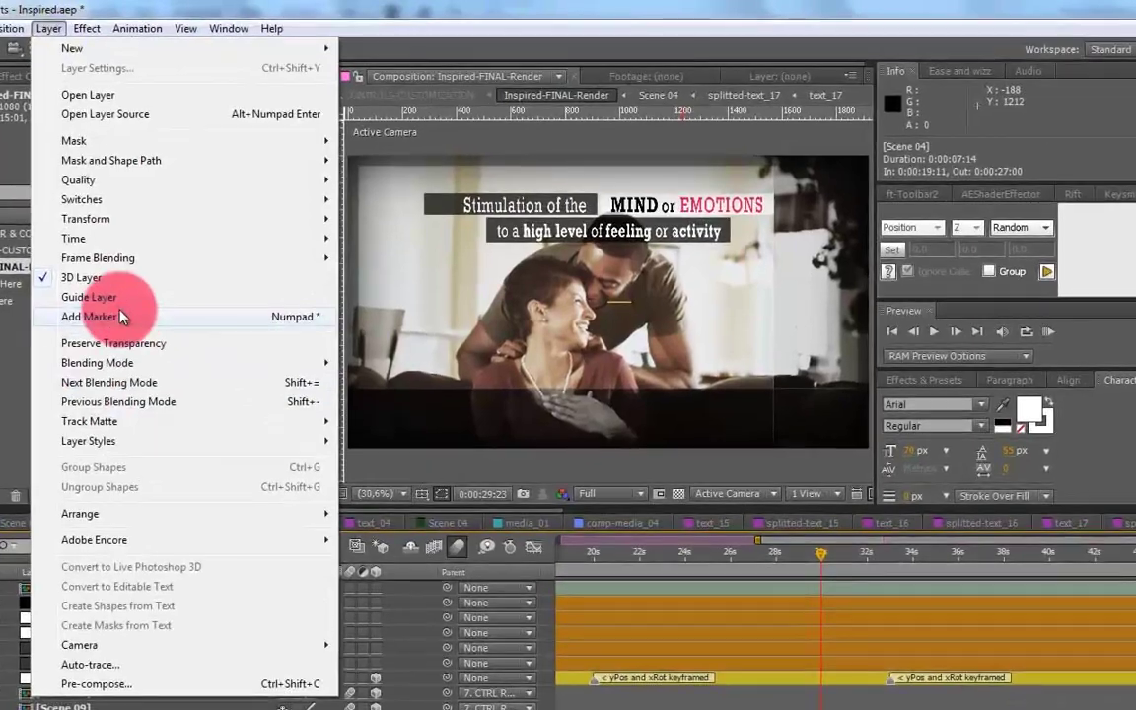
pyautogui.click(171, 240)
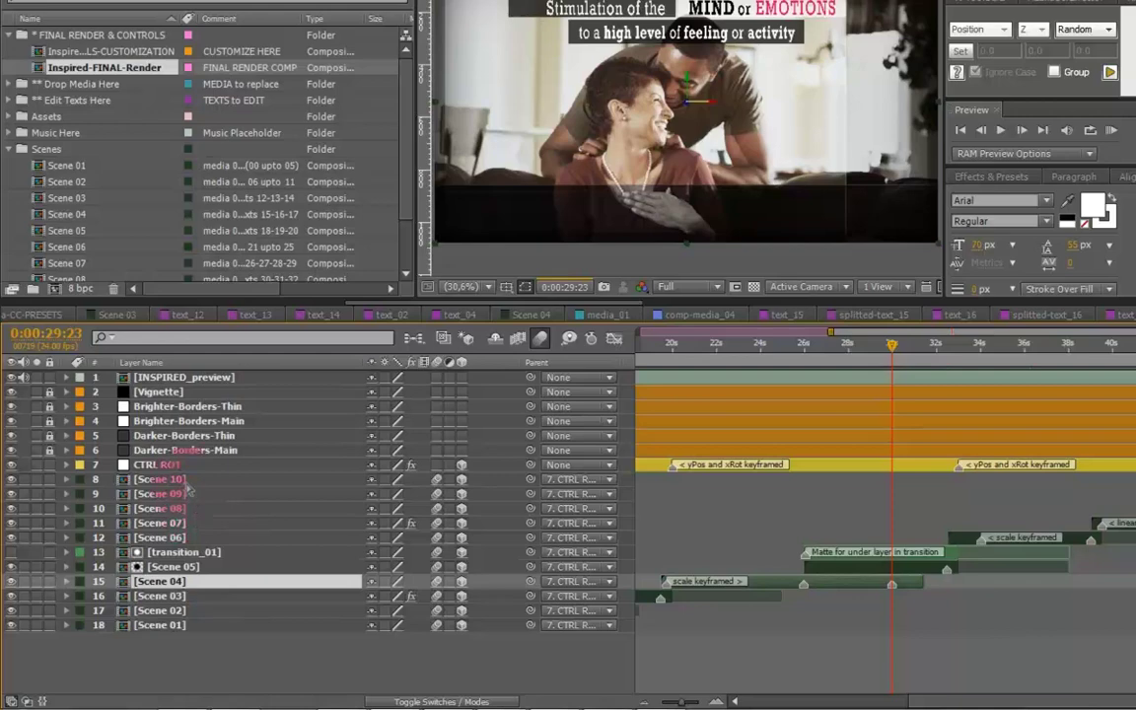
# Shift the layers Scene 10 through Scene 05, including transition_01, later in time so Scene 05 starts at the 0:00:29:23 marker.
pyautogui.click(183, 478)
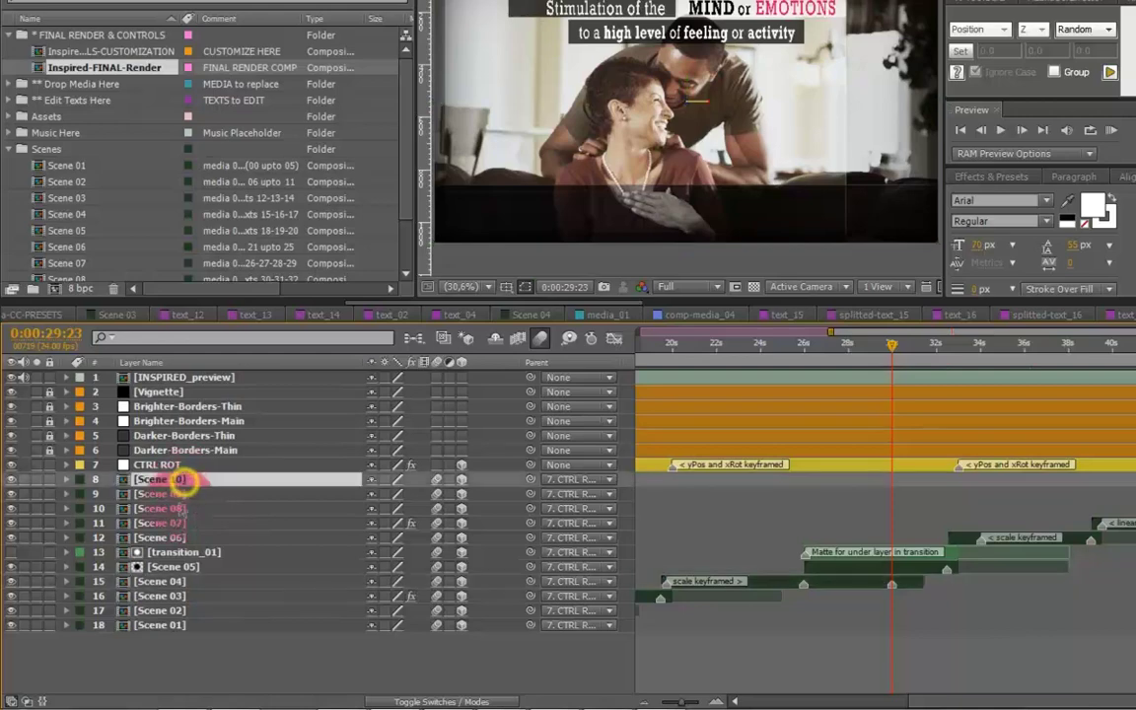
pyautogui.keyDown('shift'); pyautogui.click(182, 569); pyautogui.keyUp('shift')
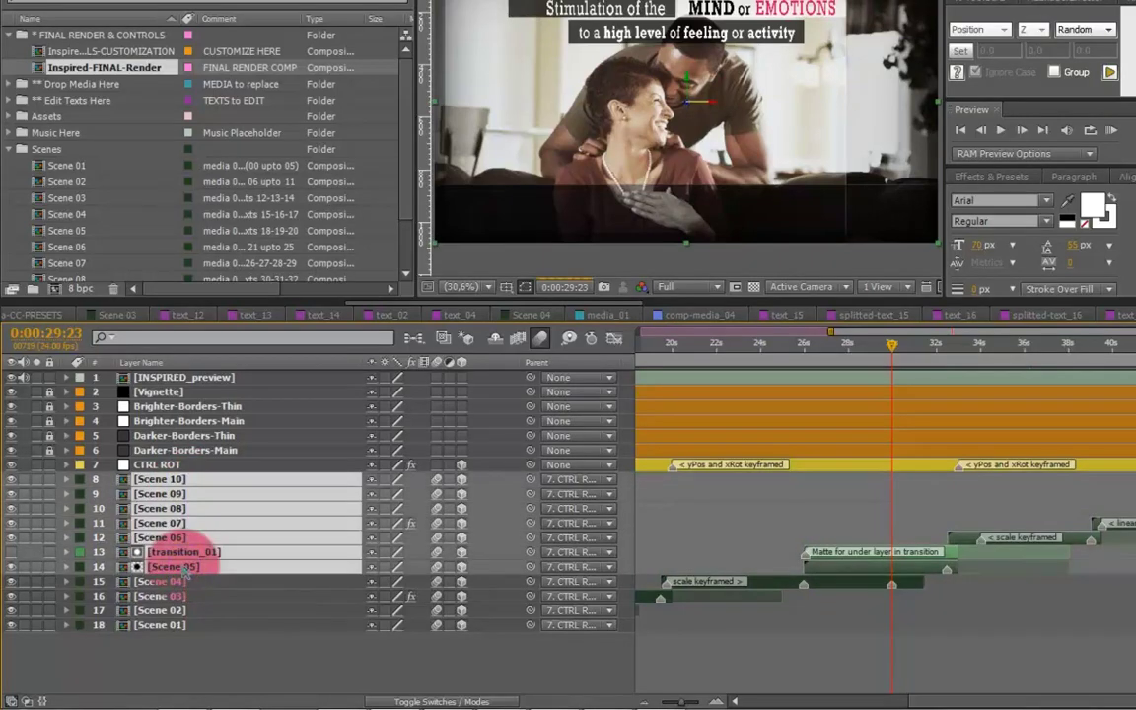
pyautogui.click(854, 554)
pyautogui.moveTo(816, 575); pyautogui.dragTo(903, 592)
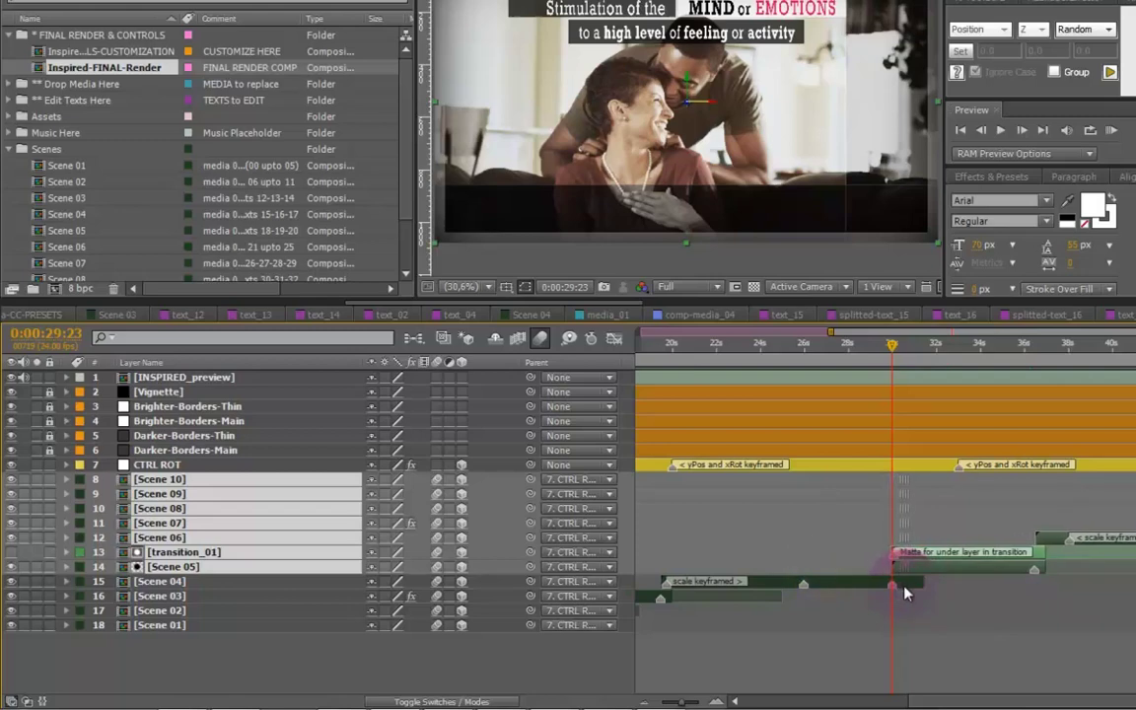
# Align the start of the transition_01 layer with the start of Scene 05 at 0:00:29:23.
pyautogui.click(679, 697)
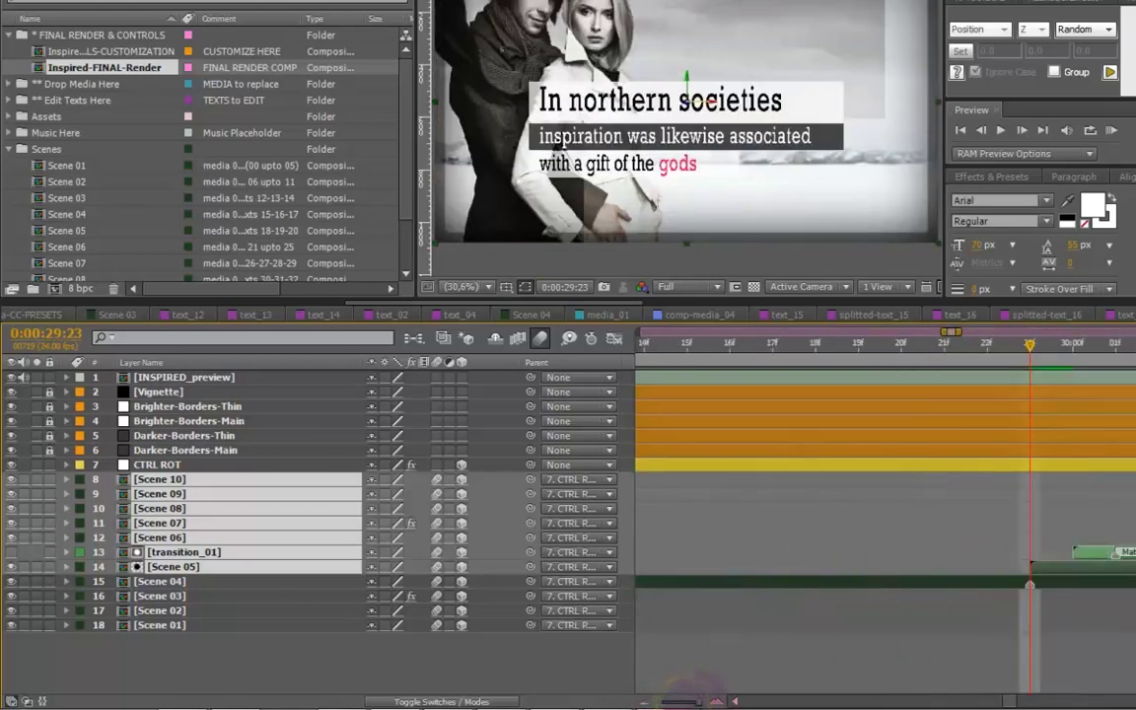
pyautogui.click(1040, 579)
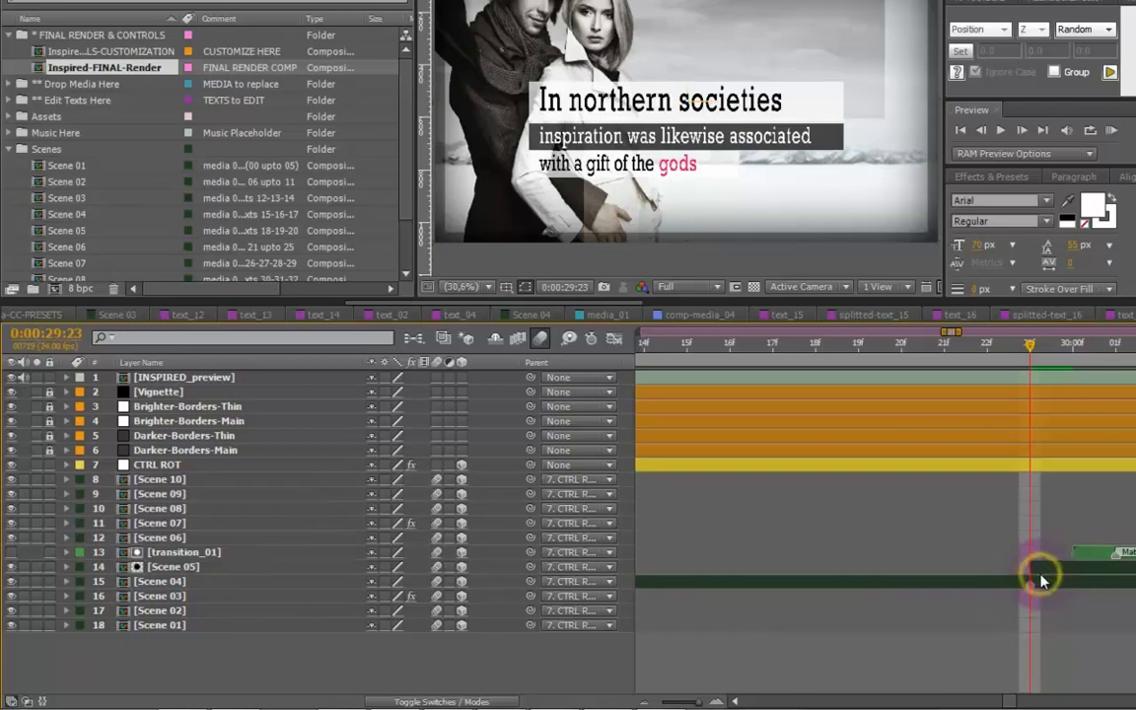
pyautogui.moveTo(1083, 561); pyautogui.dragTo(1034, 551)
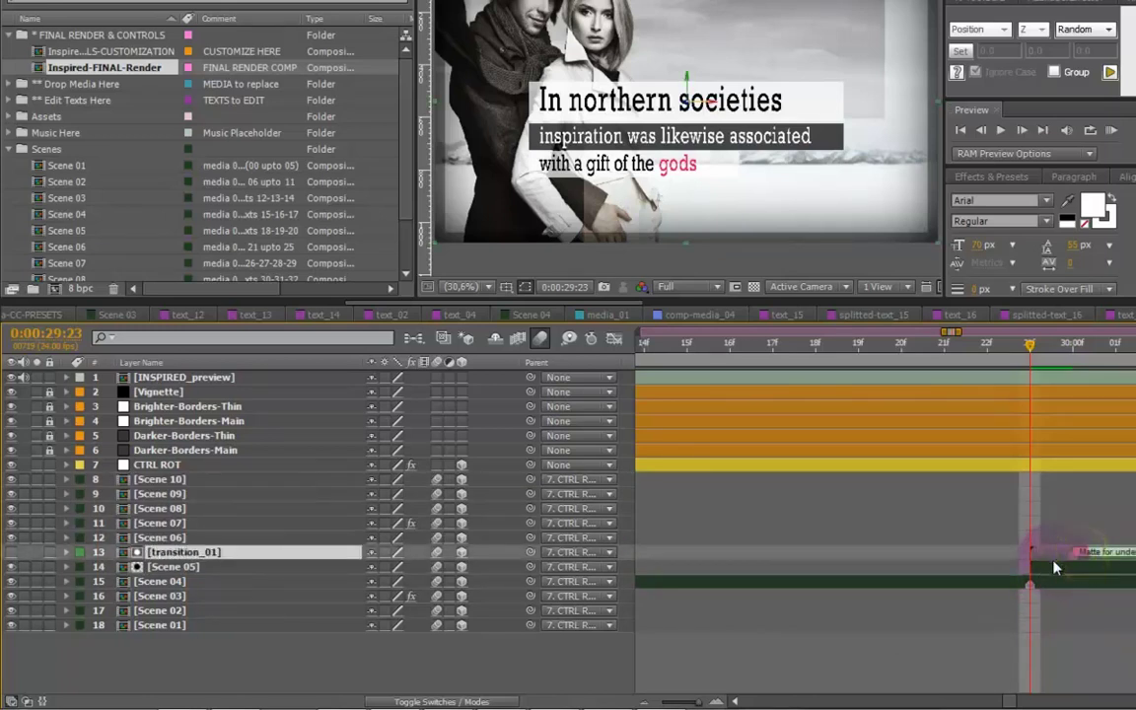
# Reveal the CTRL ROT keyframes and shift all those after 0:00:29:23 so the first ones sit at 0:00:36:12, where Scene 06 starts.
pyautogui.click(206, 470)
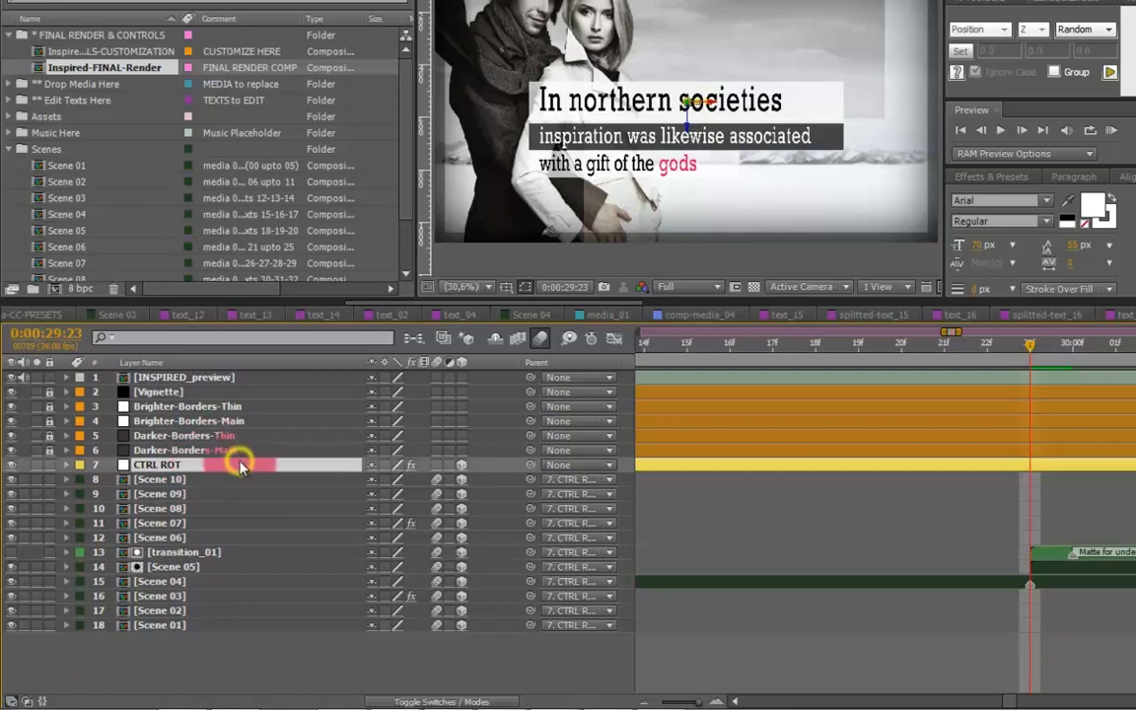
pyautogui.press('u')
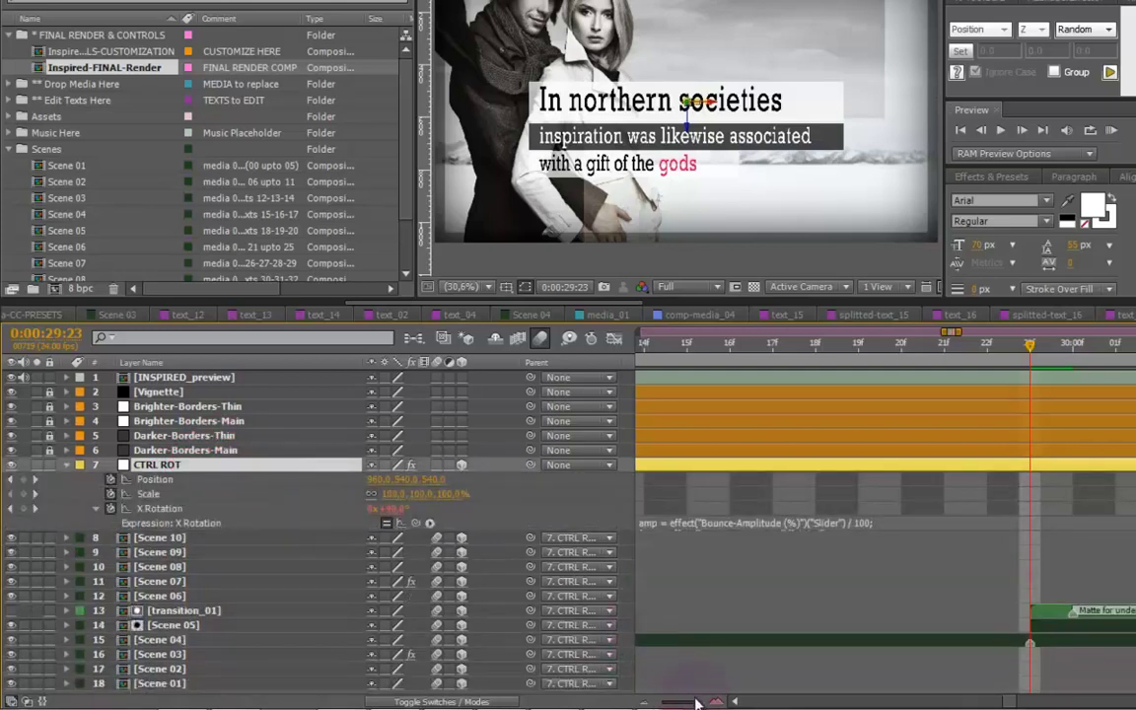
pyautogui.moveTo(695, 703)
pyautogui.mouseDown()
pyautogui.moveTo(653, 699)
pyautogui.moveTo(676, 702)
pyautogui.moveTo(664, 701)
pyautogui.mouseUp()
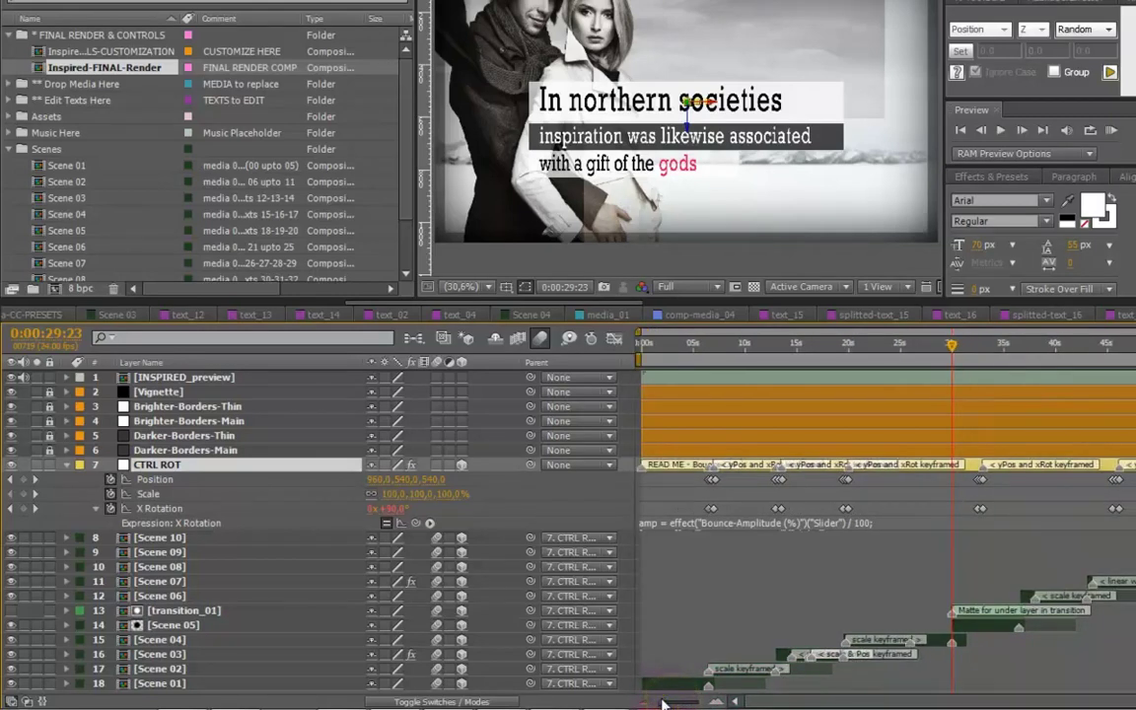
pyautogui.moveTo(966, 485); pyautogui.dragTo(1130, 517)
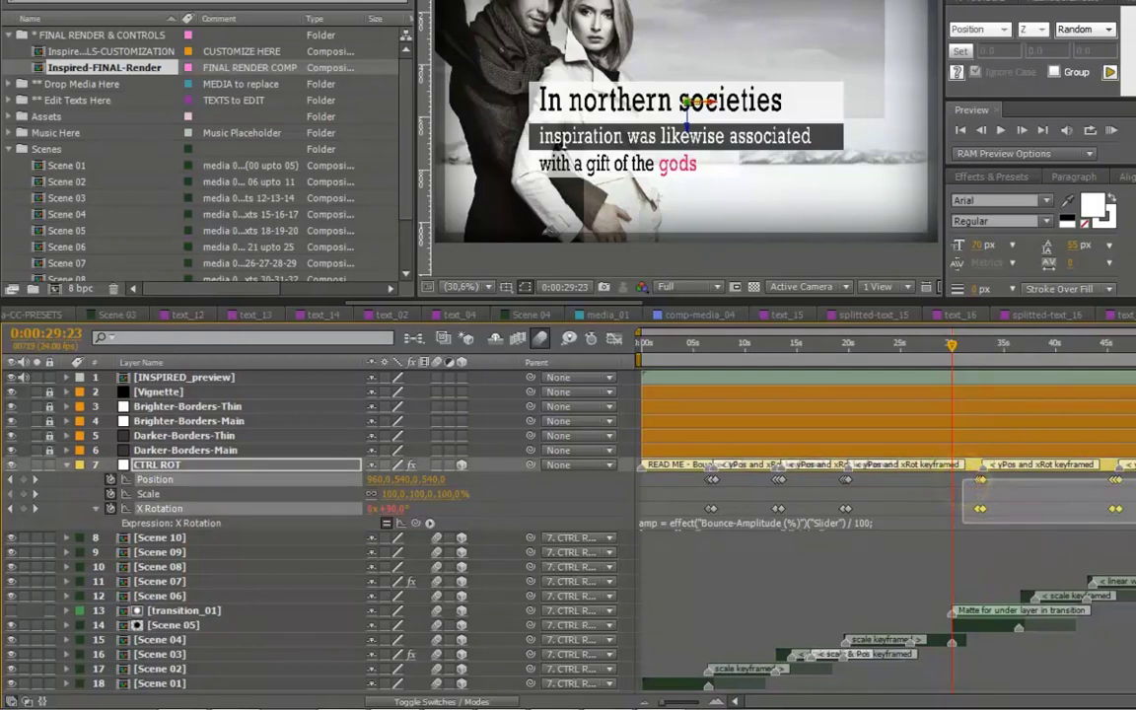
pyautogui.click(1004, 349)
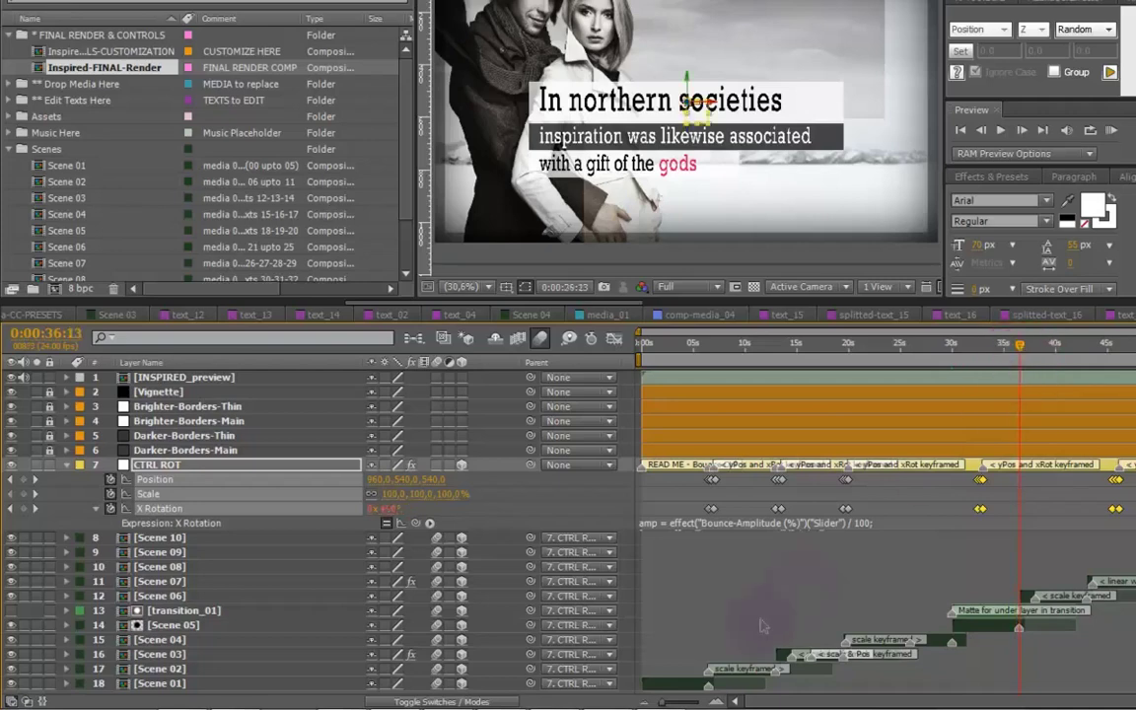
pyautogui.moveTo(665, 703)
pyautogui.mouseDown()
pyautogui.moveTo(706, 700)
pyautogui.moveTo(689, 701)
pyautogui.mouseUp()
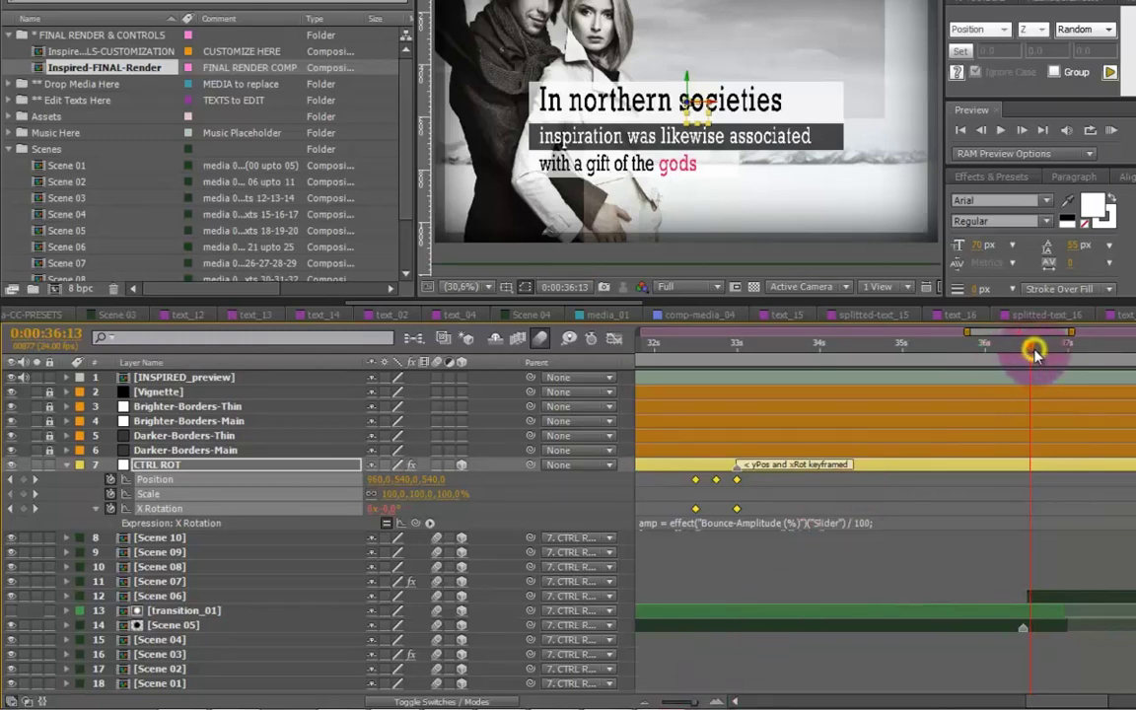
pyautogui.moveTo(1034, 353); pyautogui.dragTo(1026, 353)
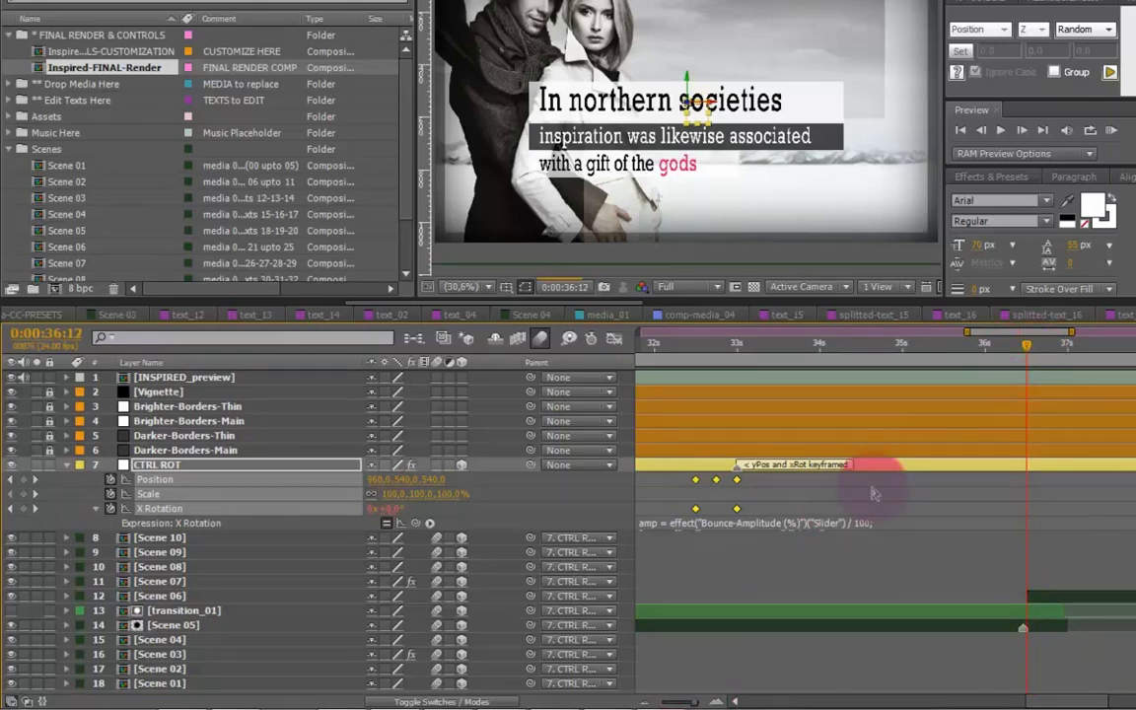
pyautogui.moveTo(740, 477); pyautogui.dragTo(1032, 505)
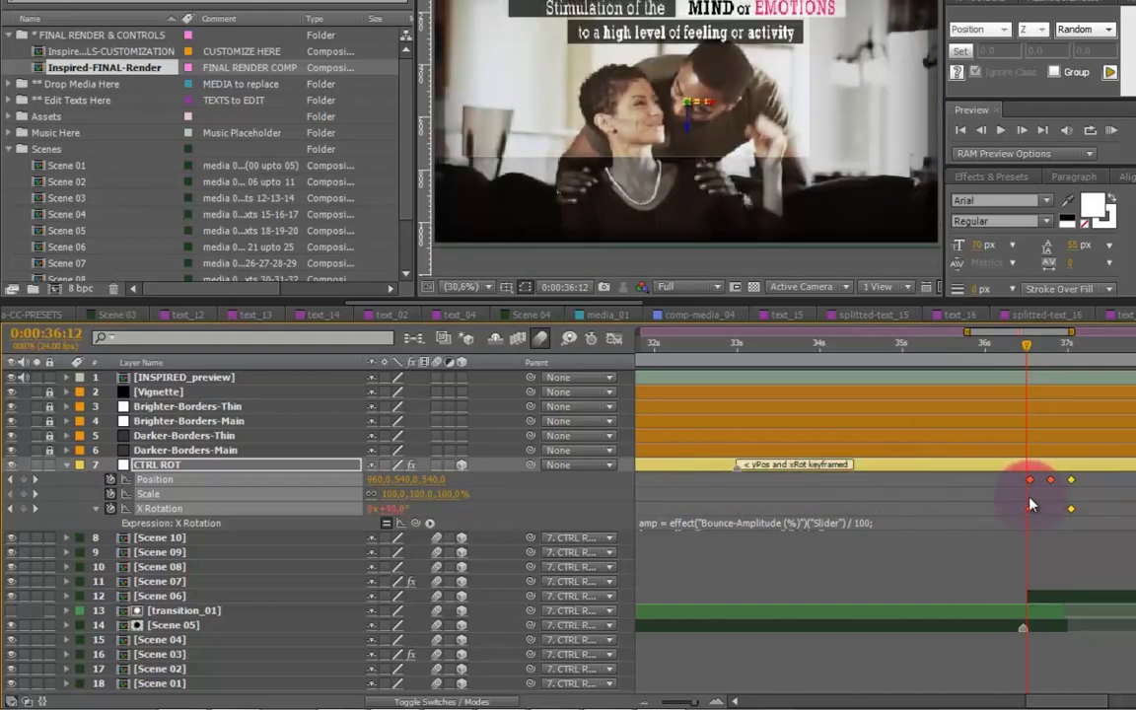
pyautogui.click(757, 664)
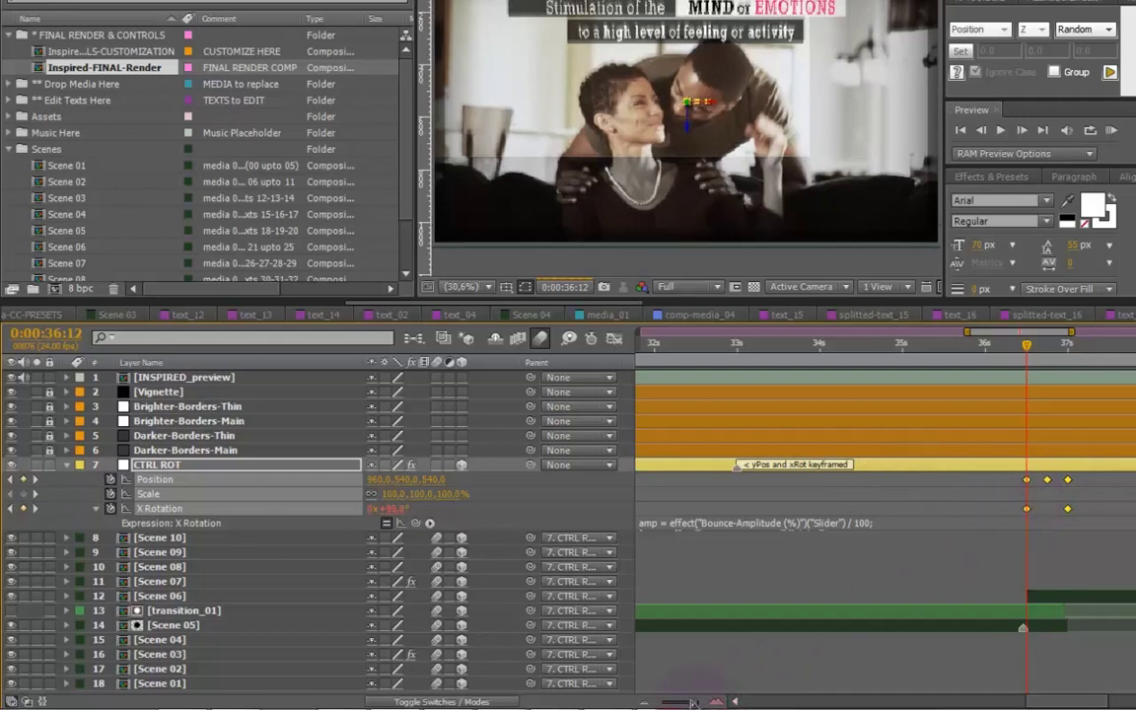
pyautogui.moveTo(689, 700); pyautogui.dragTo(664, 703)
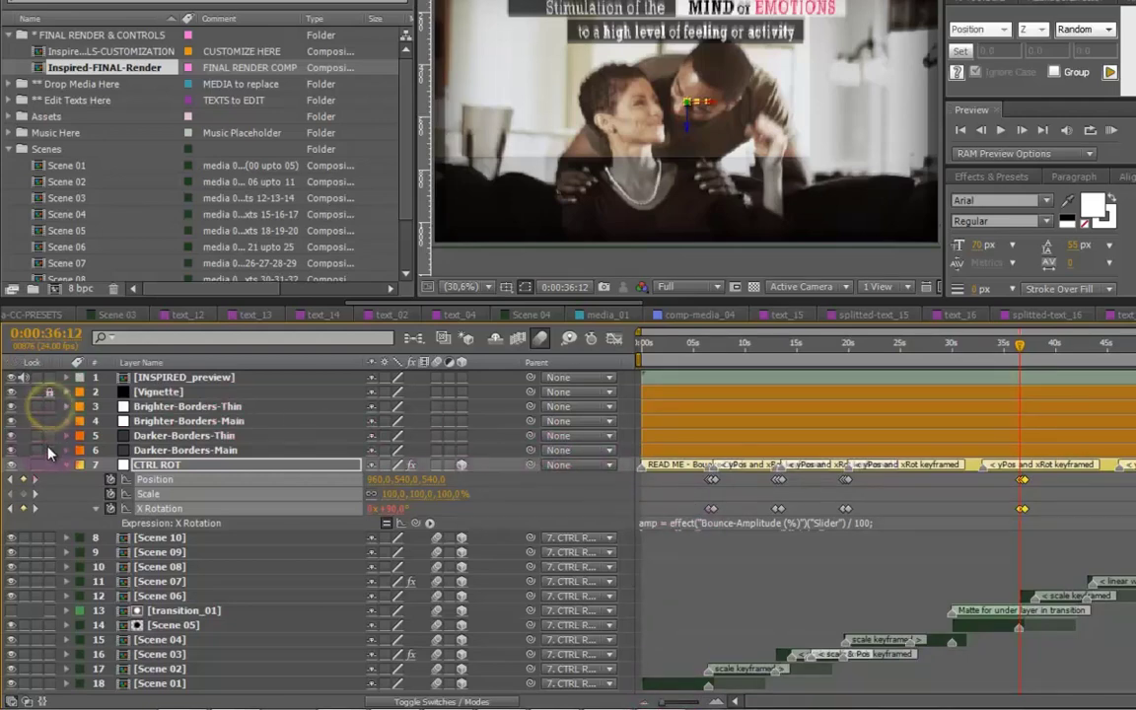
# Extend the four Brighter-Borders and Darker-Borders layers to end at 0:01:07:18, and collapse the CTRL ROT layer's properties.
pyautogui.click(169, 405)
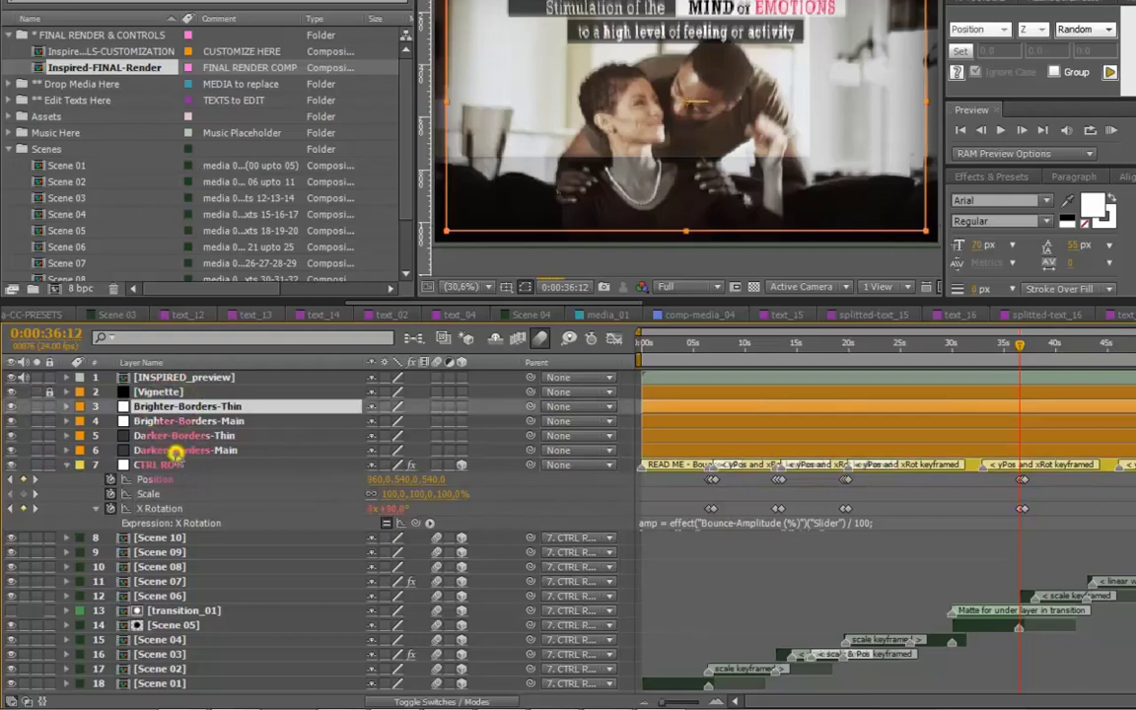
pyautogui.keyDown('shift'); pyautogui.click(174, 451); pyautogui.keyUp('shift')
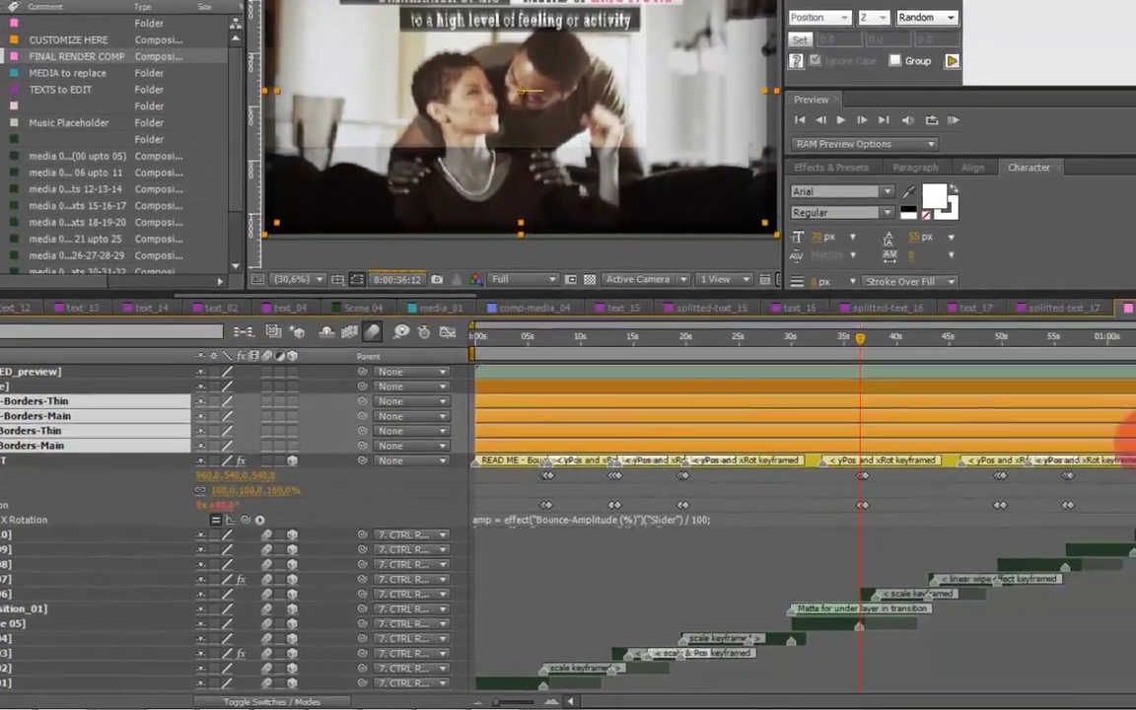
pyautogui.click(1016, 433)
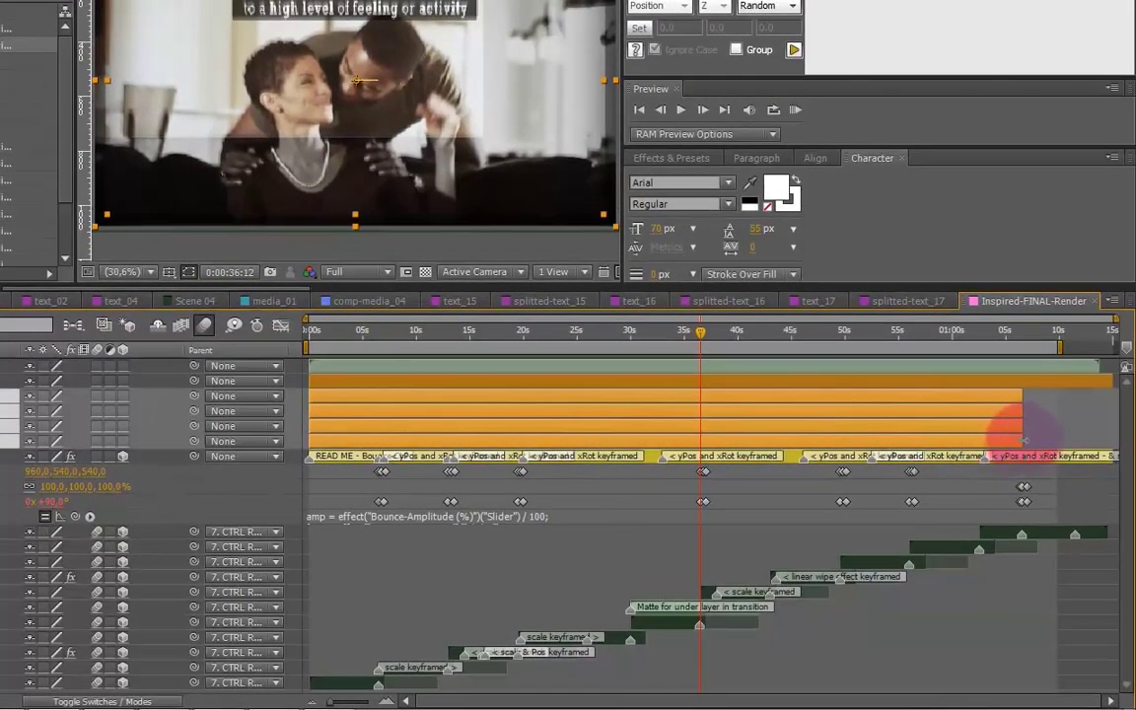
pyautogui.moveTo(1024, 440); pyautogui.dragTo(1035, 441)
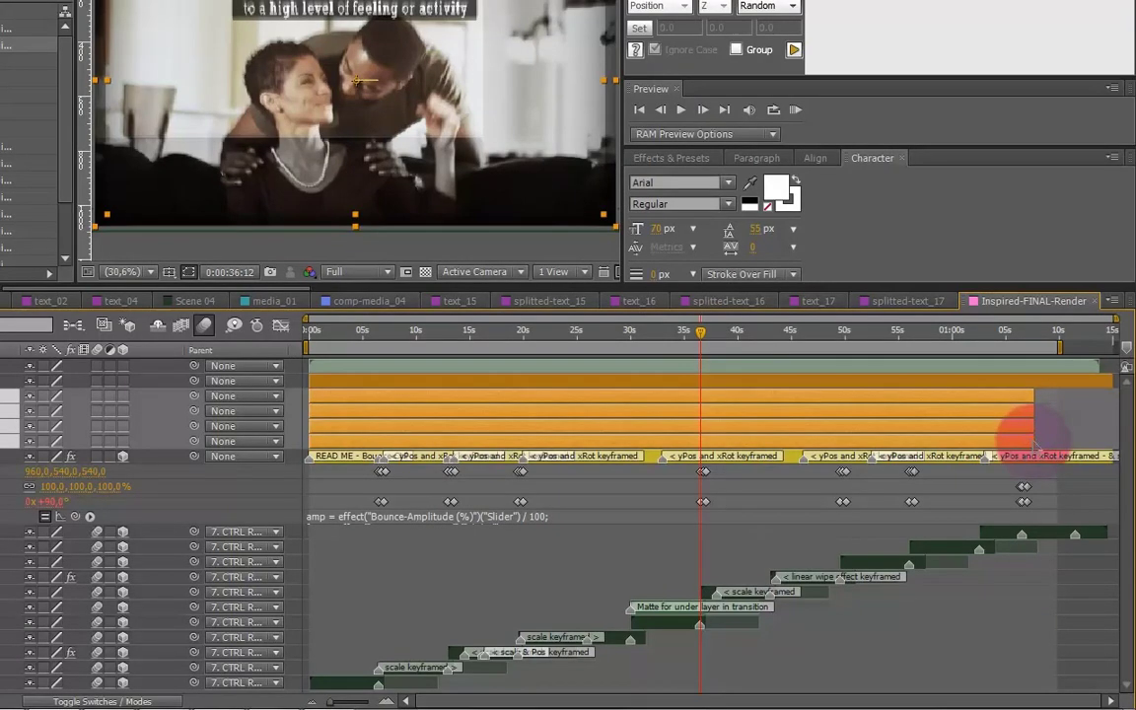
pyautogui.click(664, 516)
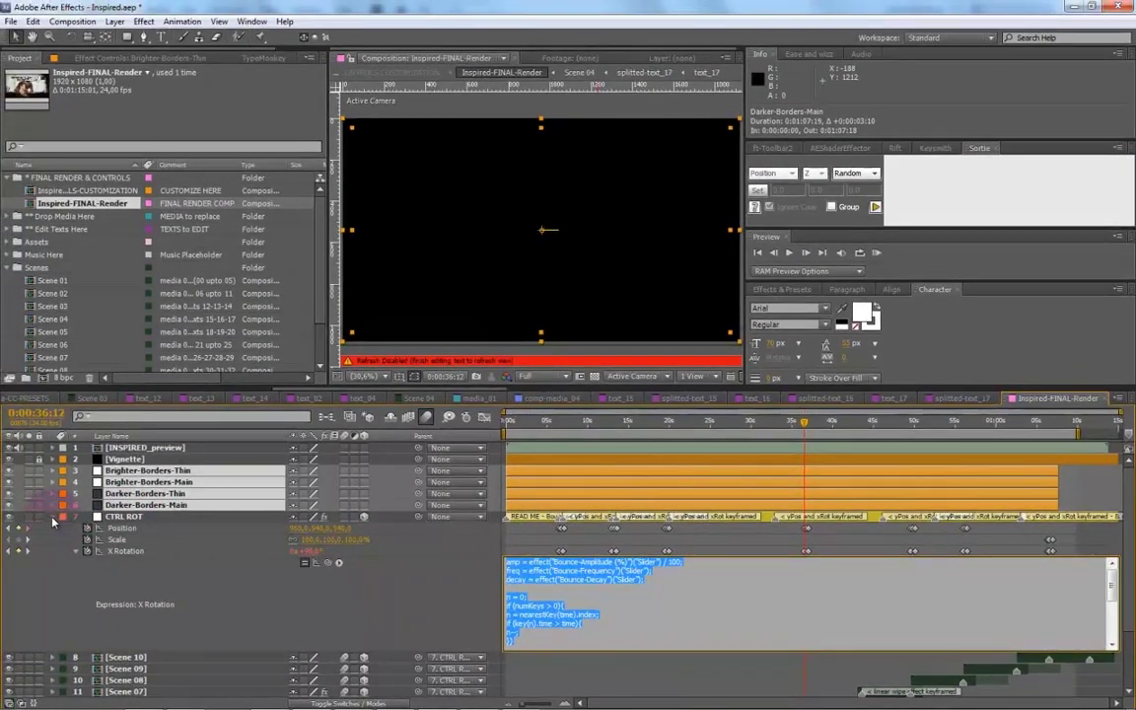
pyautogui.click(53, 519)
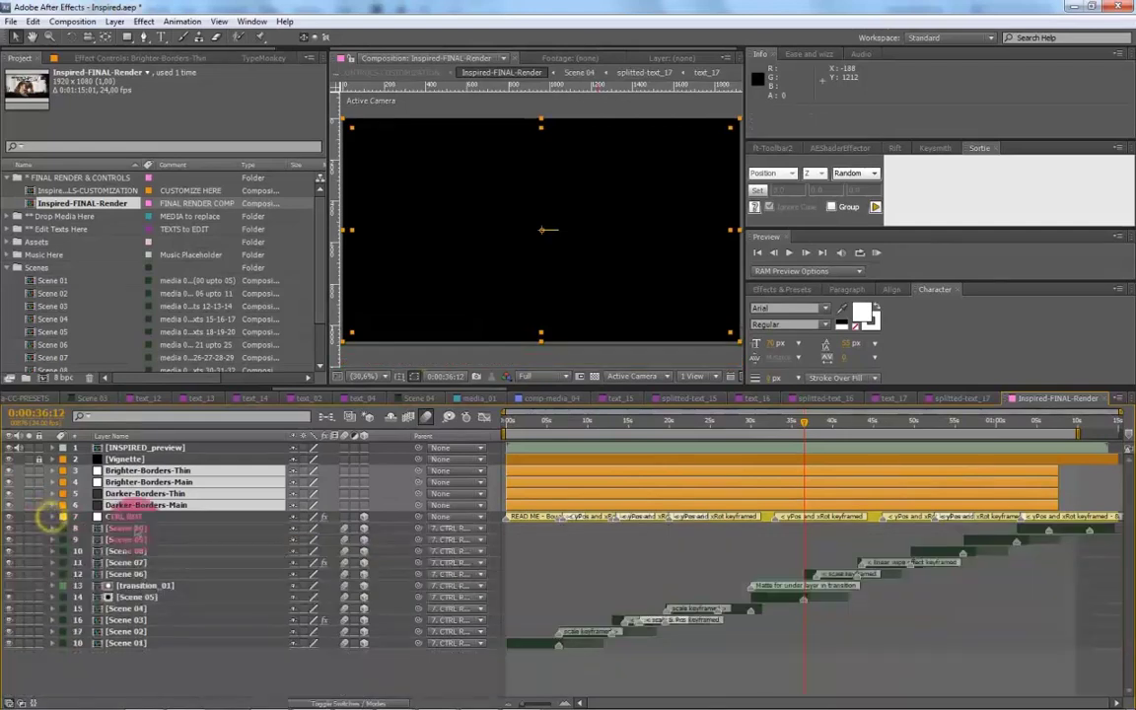
pyautogui.click(185, 517)
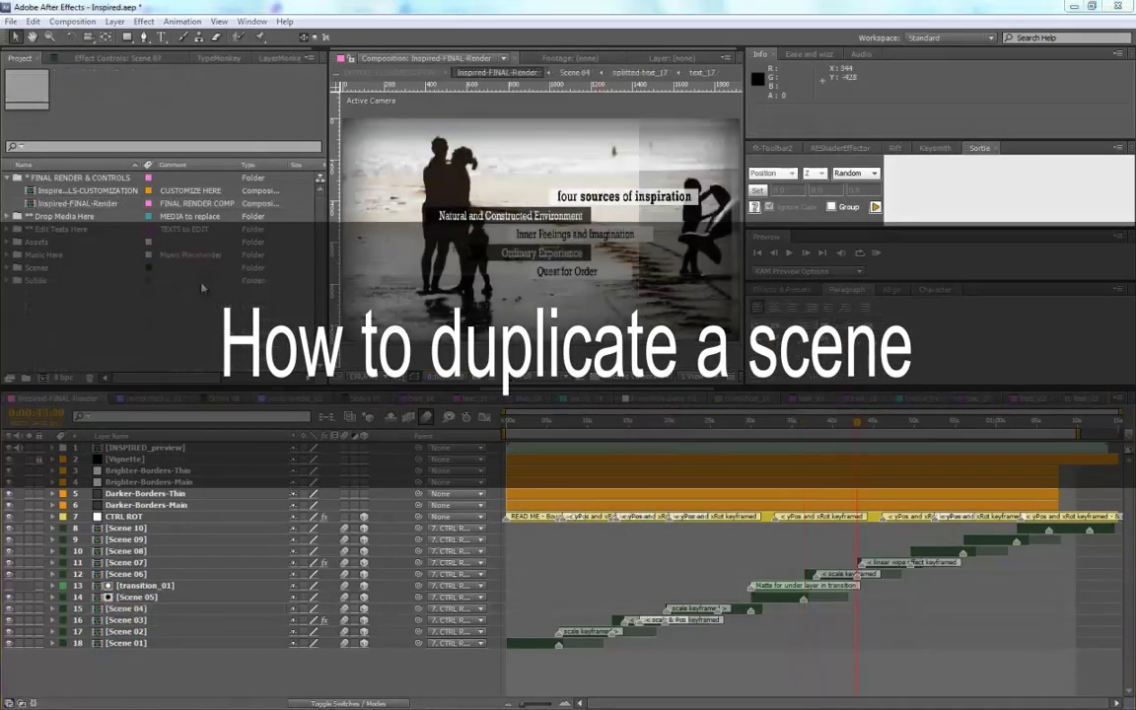
# Locate Scene 02 in the final render, open the Scenes folder and duplicate the Scene 02 composition.
pyautogui.click(77, 203)
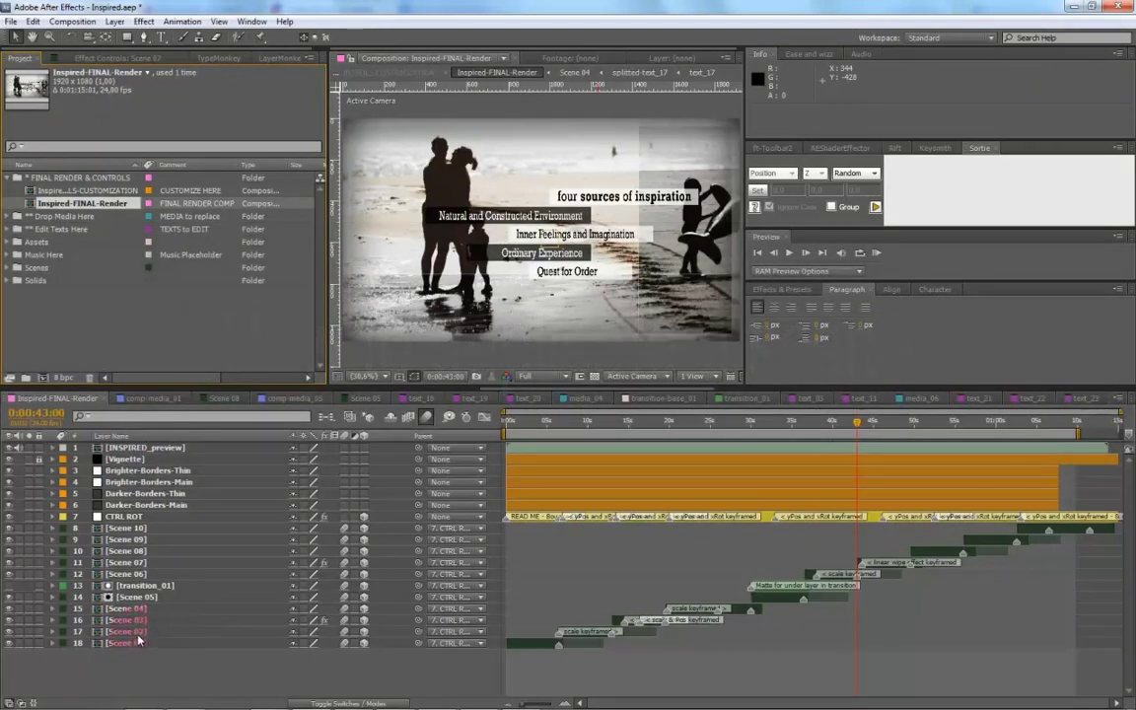
pyautogui.click(132, 632)
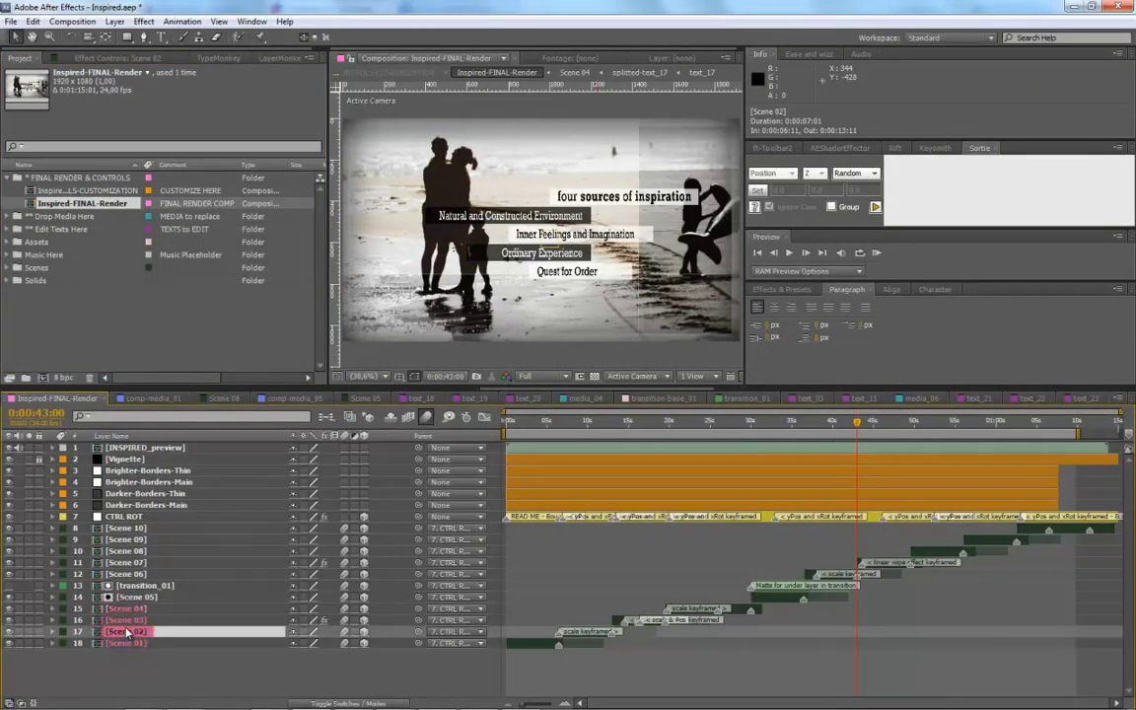
pyautogui.click(126, 563)
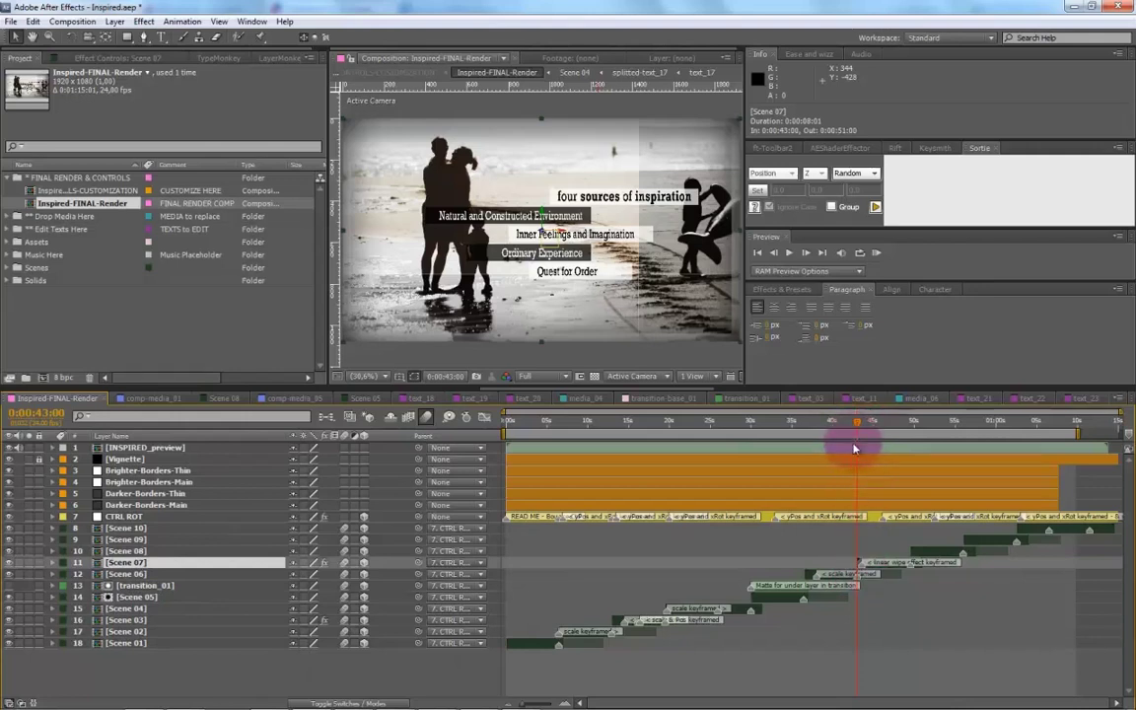
pyautogui.click(138, 632)
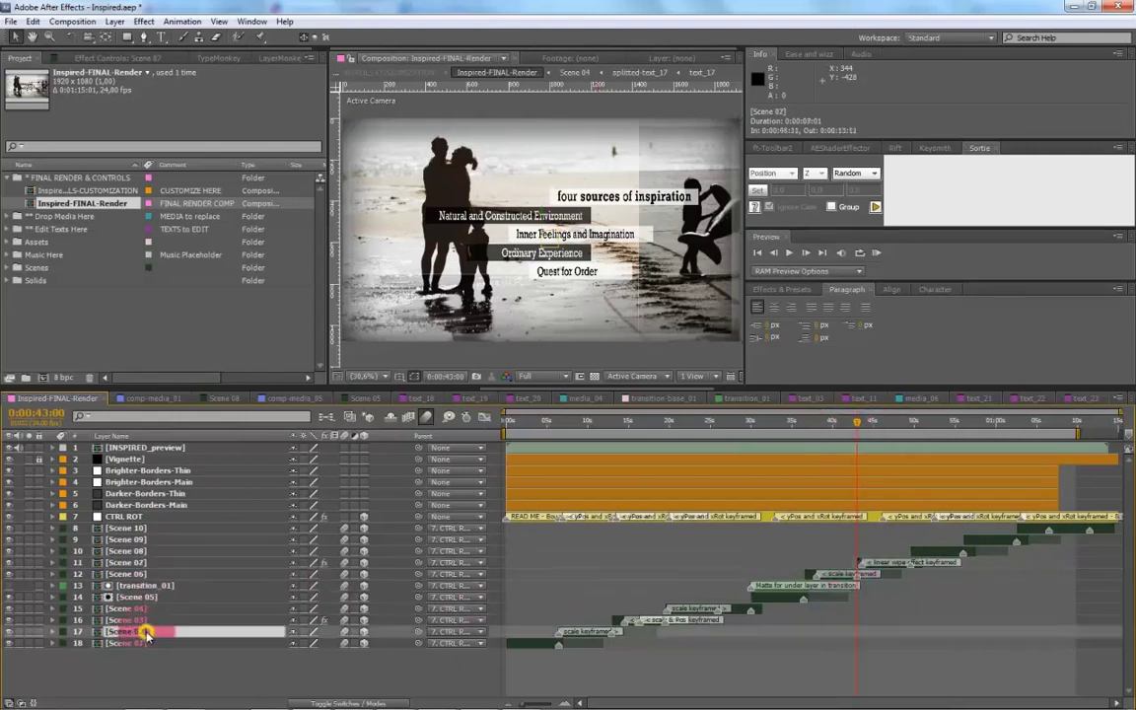
pyautogui.click(9, 267)
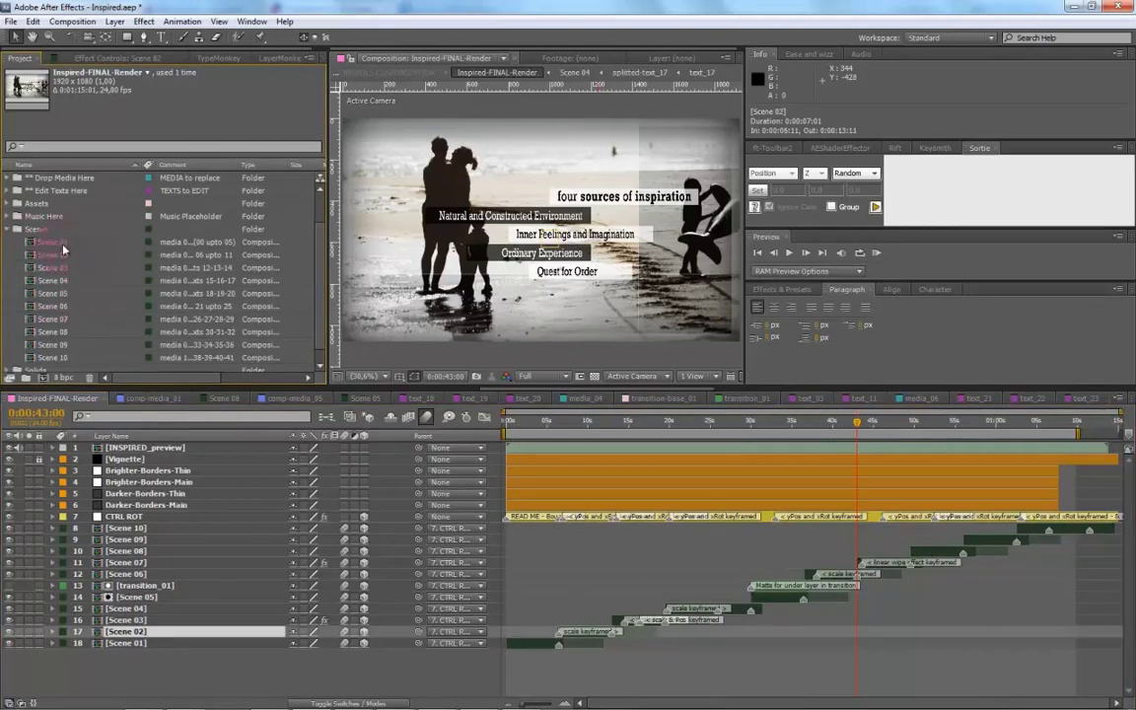
pyautogui.click(58, 258)
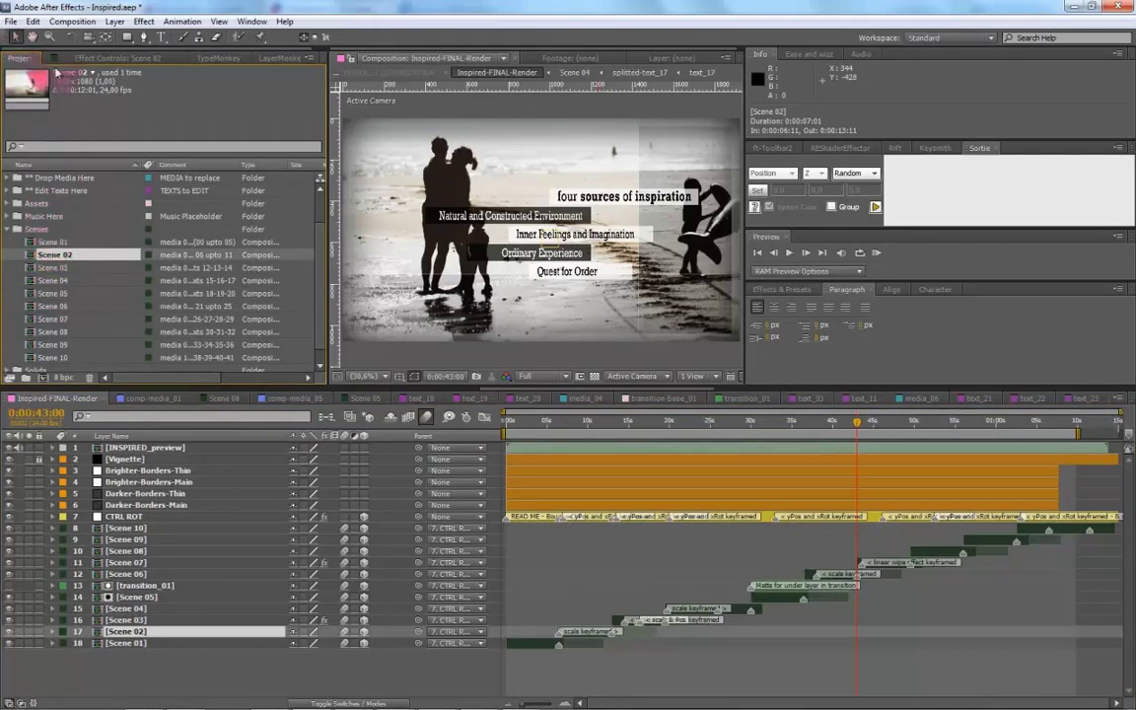
pyautogui.click(34, 24)
pyautogui.click(70, 169)
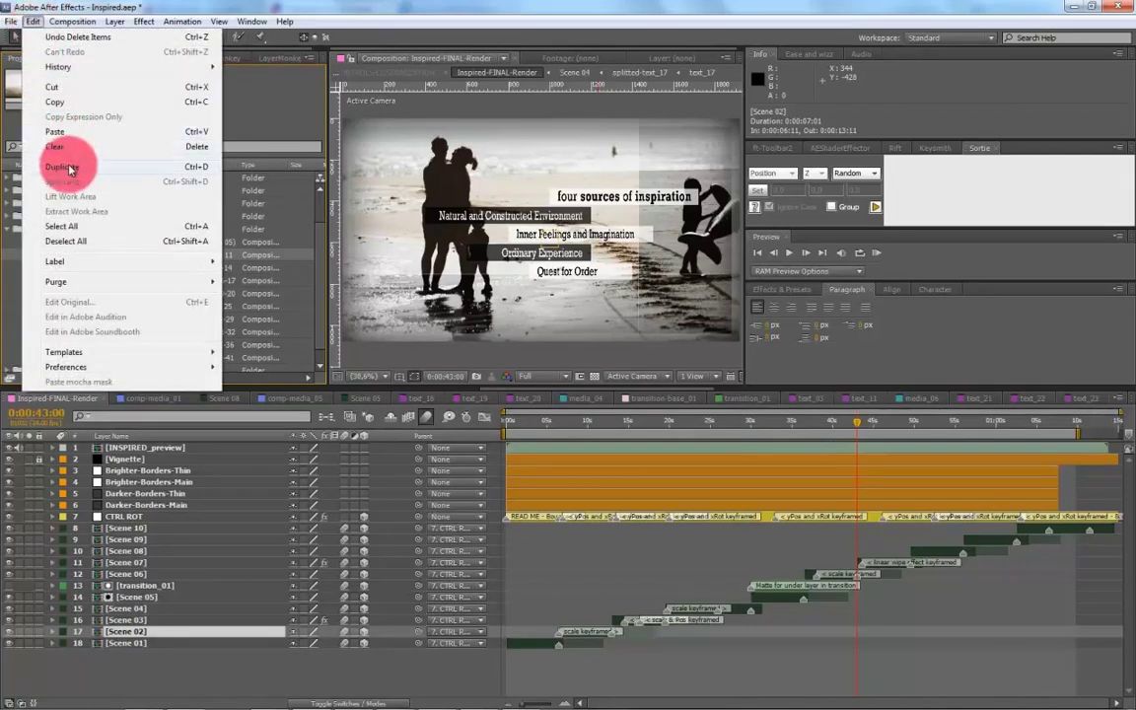
# Rename the duplicated scene composition as Scene 20 and open its comment for editing.
pyautogui.rightClick(71, 363)
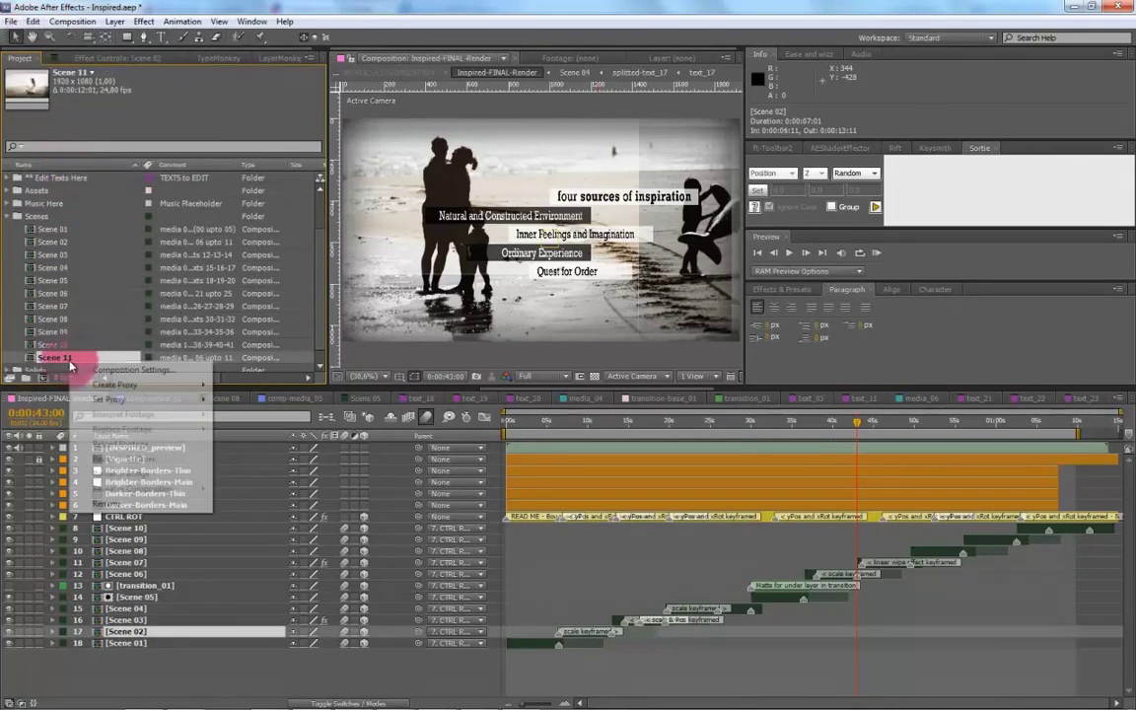
pyautogui.click(104, 477)
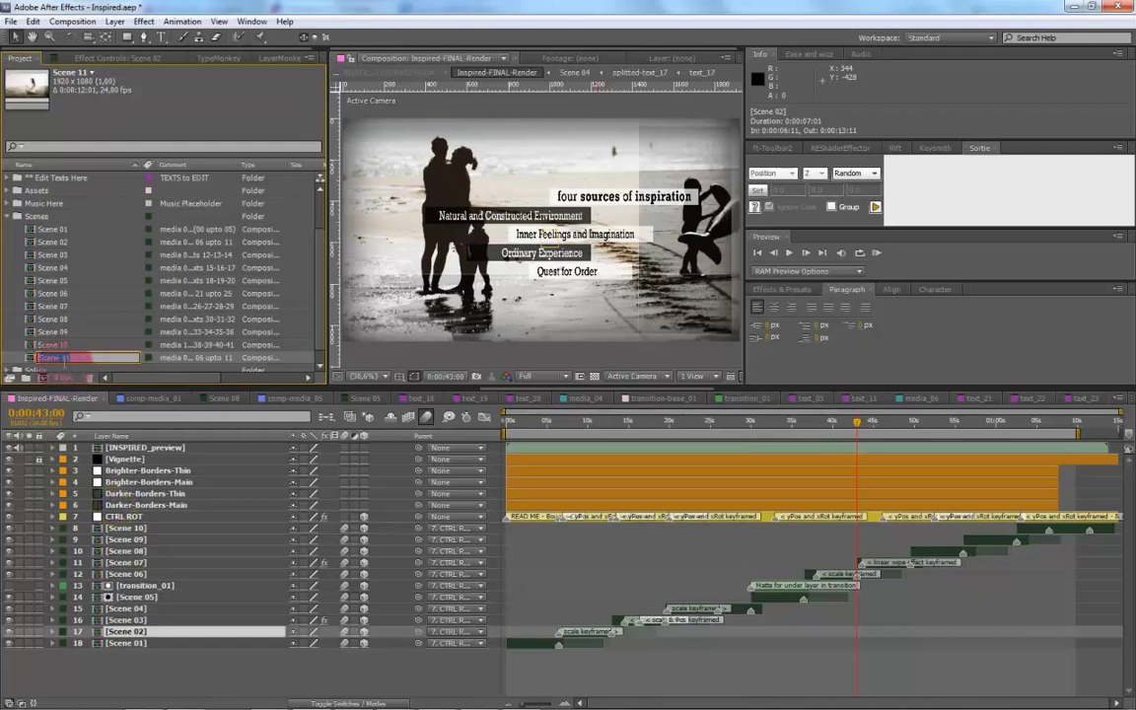
pyautogui.moveTo(63, 361); pyautogui.dragTo(72, 365)
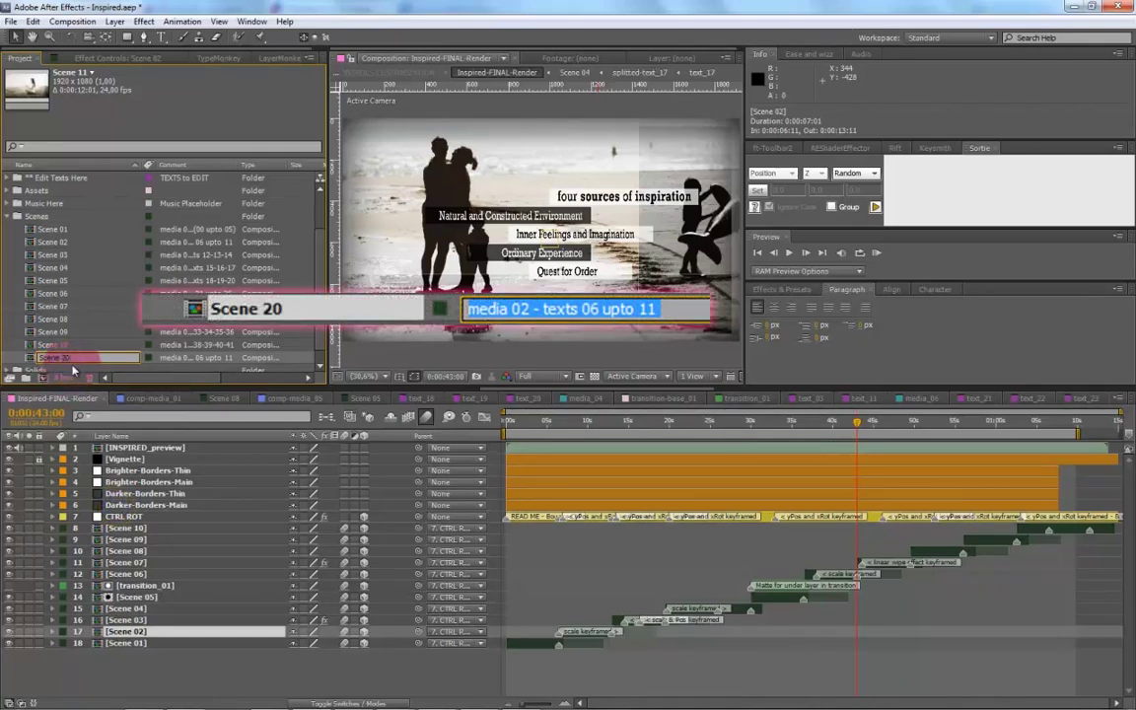
pyautogui.click(171, 358)
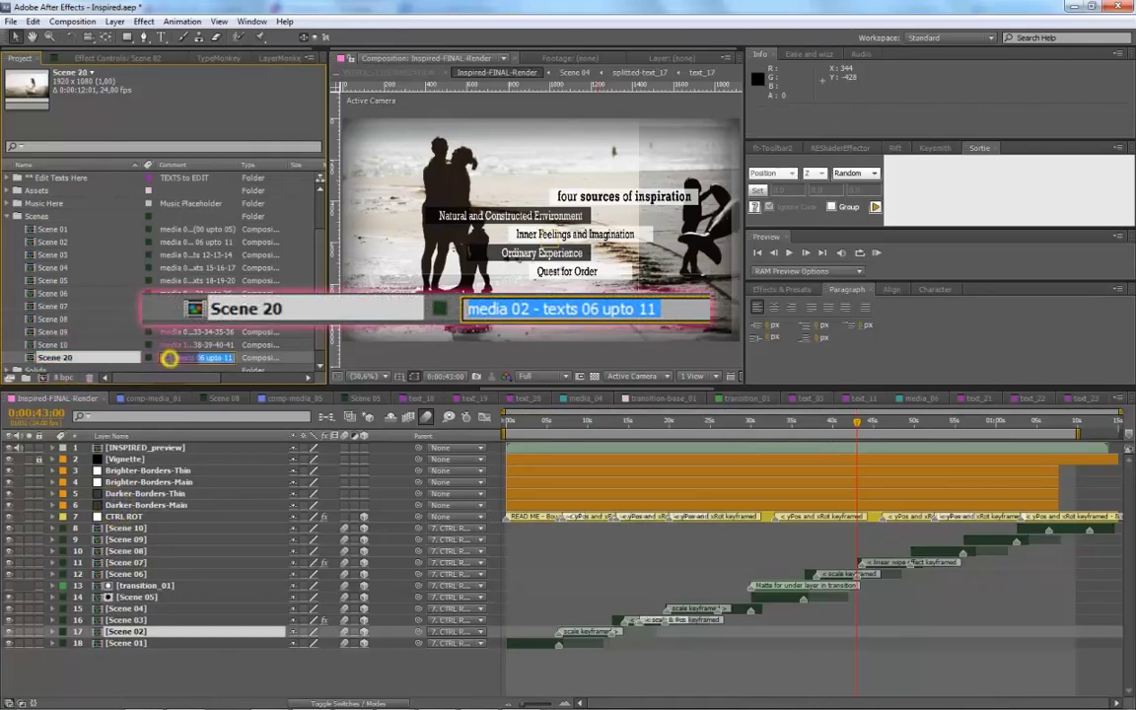
pyautogui.click(171, 361)
# Open the Scene 20 composition and examine its nested text_06 to text_11 and comp-media_02 layers by selecting them.
pyautogui.click(61, 358)
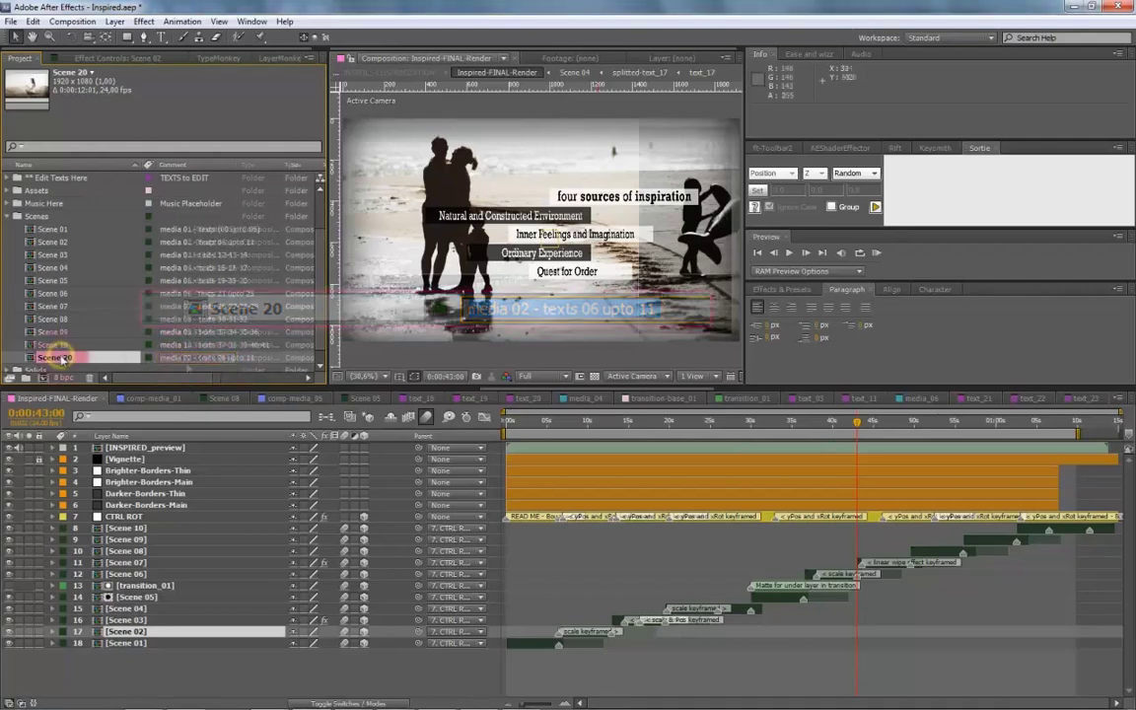
pyautogui.doubleClick(62, 358)
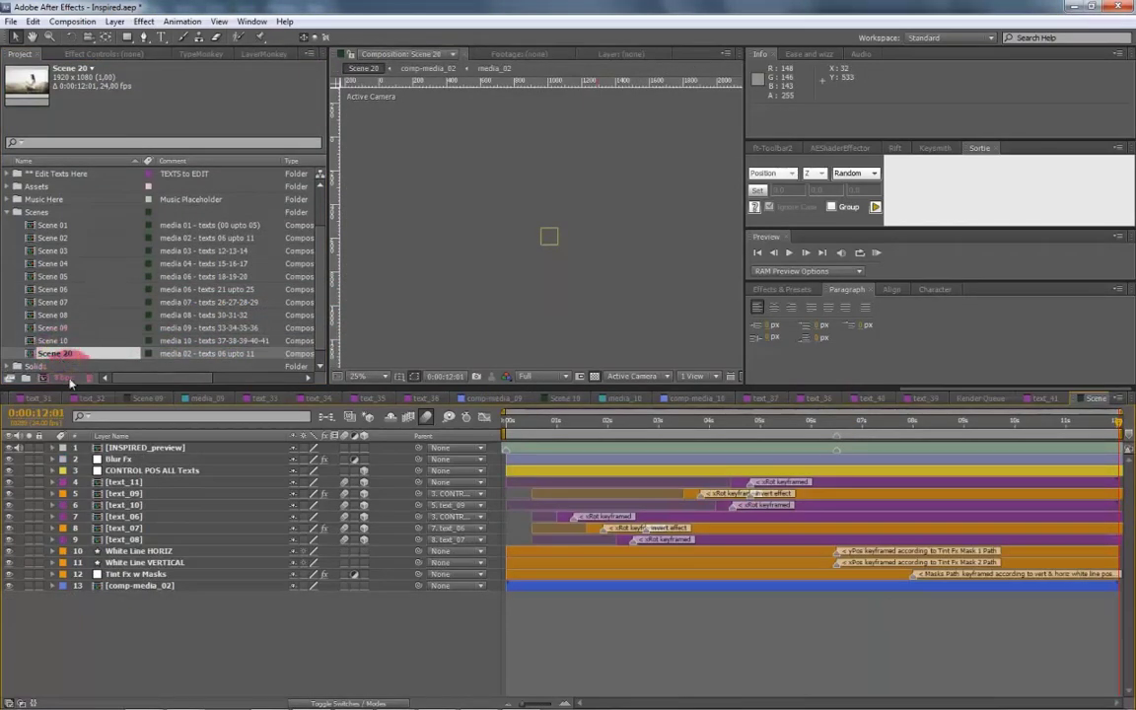
pyautogui.click(127, 481)
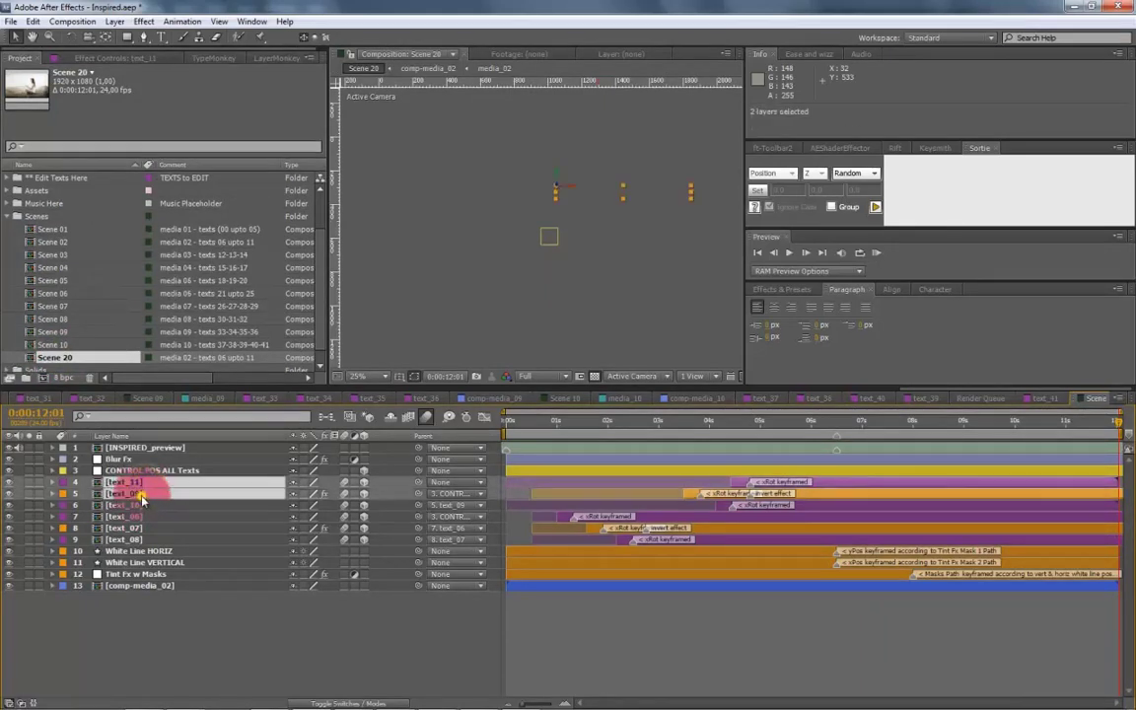
pyautogui.keyDown('ctrl'); pyautogui.click(130, 493); pyautogui.keyUp('ctrl')
pyautogui.keyDown('ctrl'); pyautogui.click(134, 505); pyautogui.keyUp('ctrl')
pyautogui.keyDown('ctrl'); pyautogui.click(139, 516); pyautogui.keyUp('ctrl')
pyautogui.keyDown('ctrl'); pyautogui.click(140, 527); pyautogui.keyUp('ctrl')
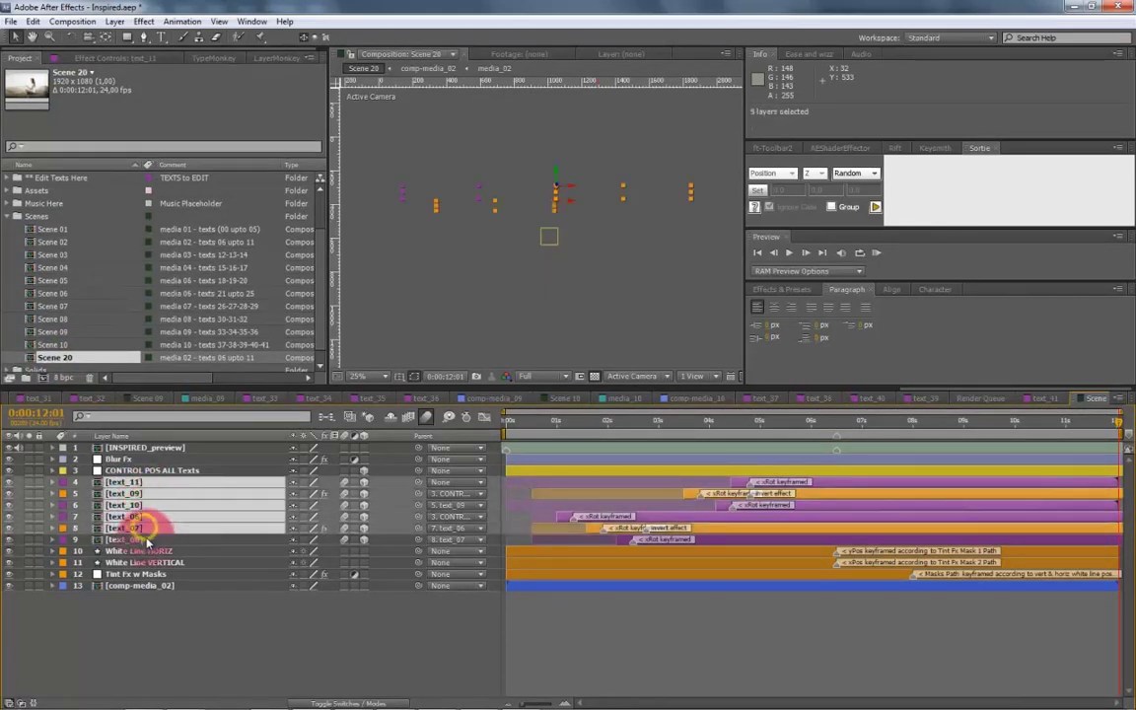
pyautogui.keyDown('ctrl'); pyautogui.click(142, 539); pyautogui.keyUp('ctrl')
pyautogui.keyDown('ctrl'); pyautogui.click(148, 585); pyautogui.keyUp('ctrl')
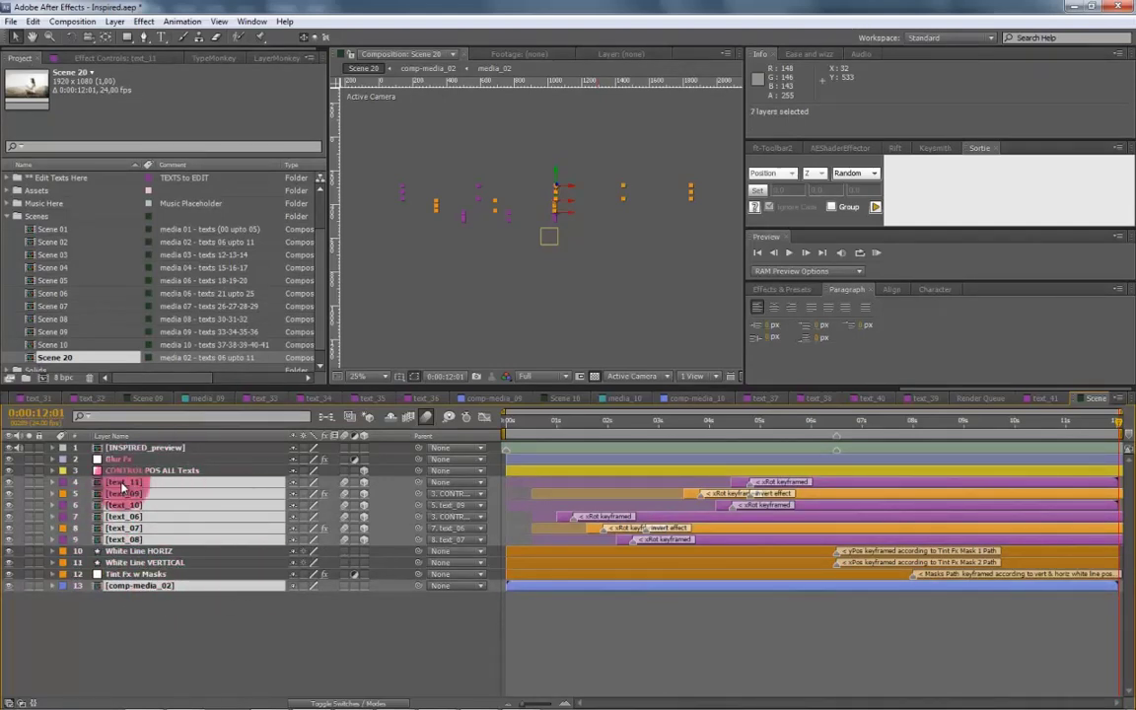
pyautogui.click(207, 524)
# Duplicate the media_02 composition in the Drop Media Here folder.
pyautogui.scroll(5, 230, 286)
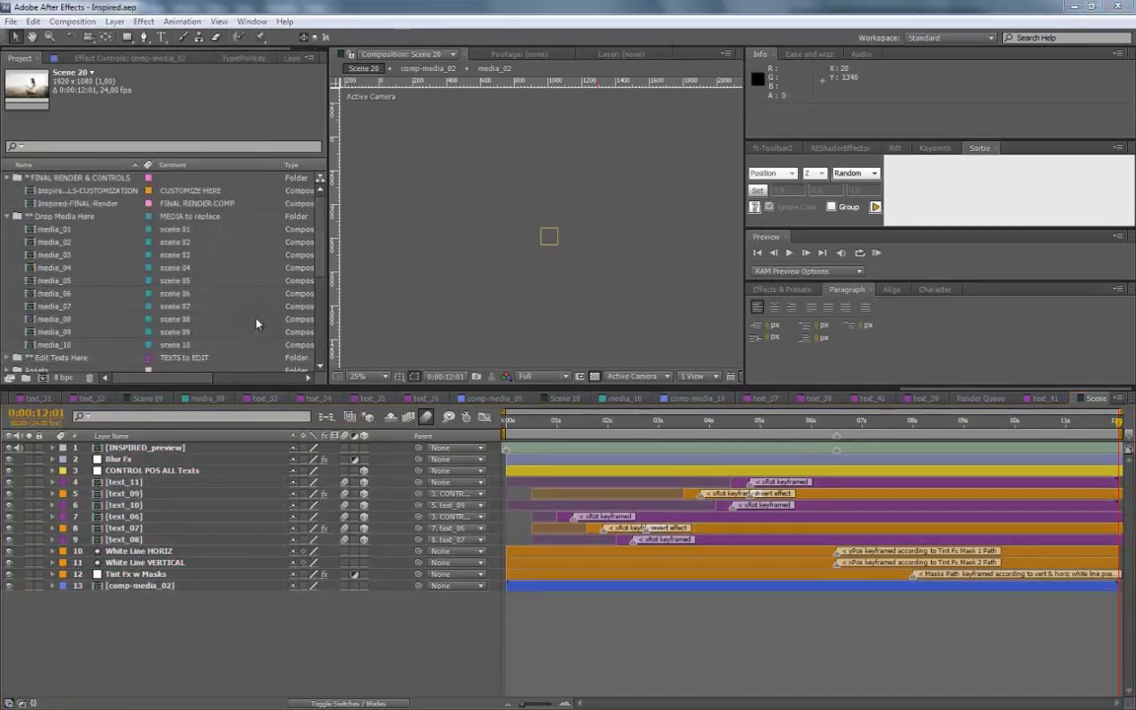
pyautogui.click(55, 244)
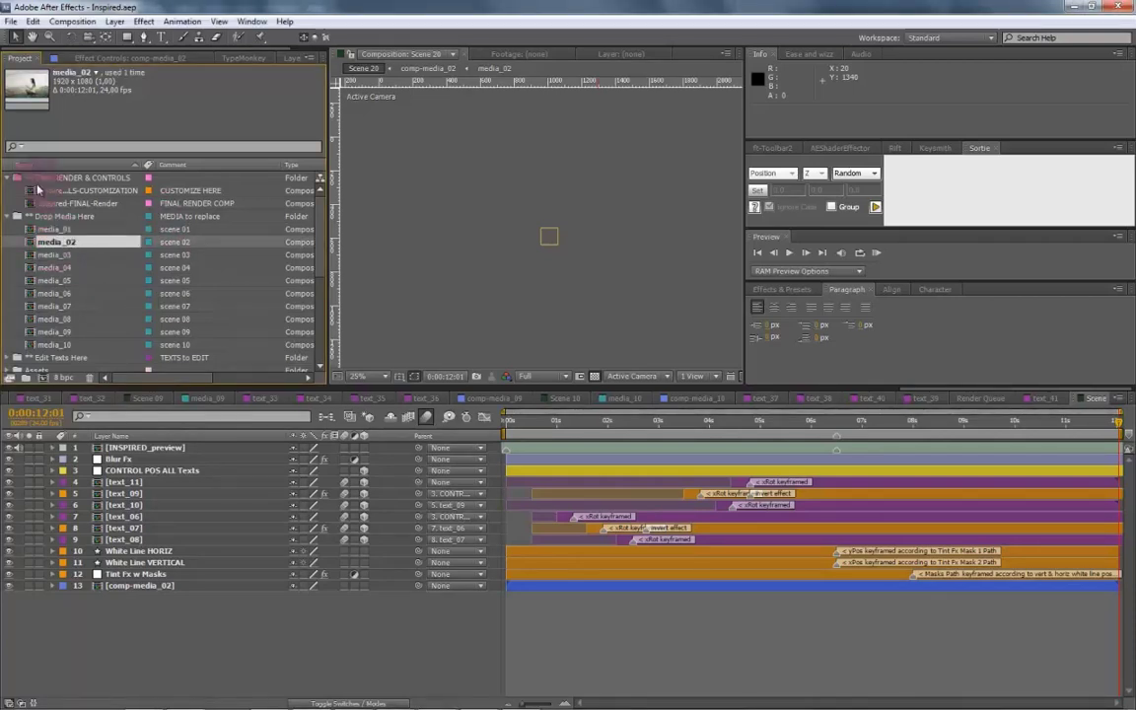
pyautogui.click(32, 21)
pyautogui.click(76, 165)
# Rename the duplicated media composition as media_20 and set its comment to scene 20.
pyautogui.rightClick(56, 357)
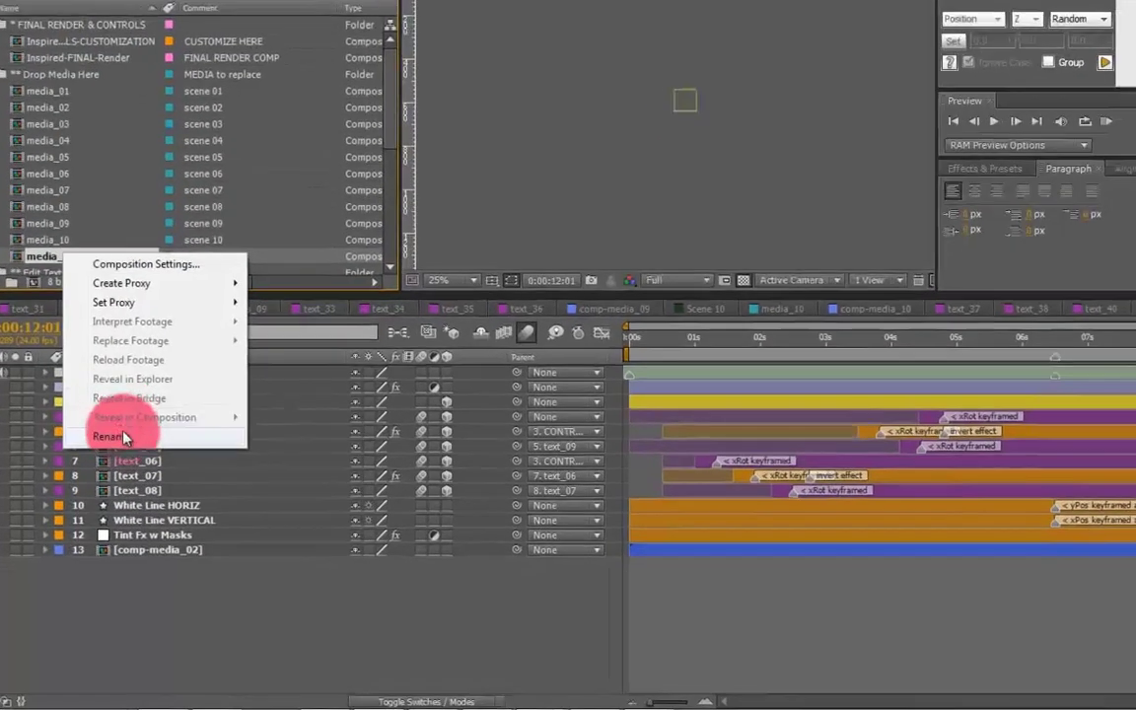
pyautogui.click(106, 472)
pyautogui.write('media_20')
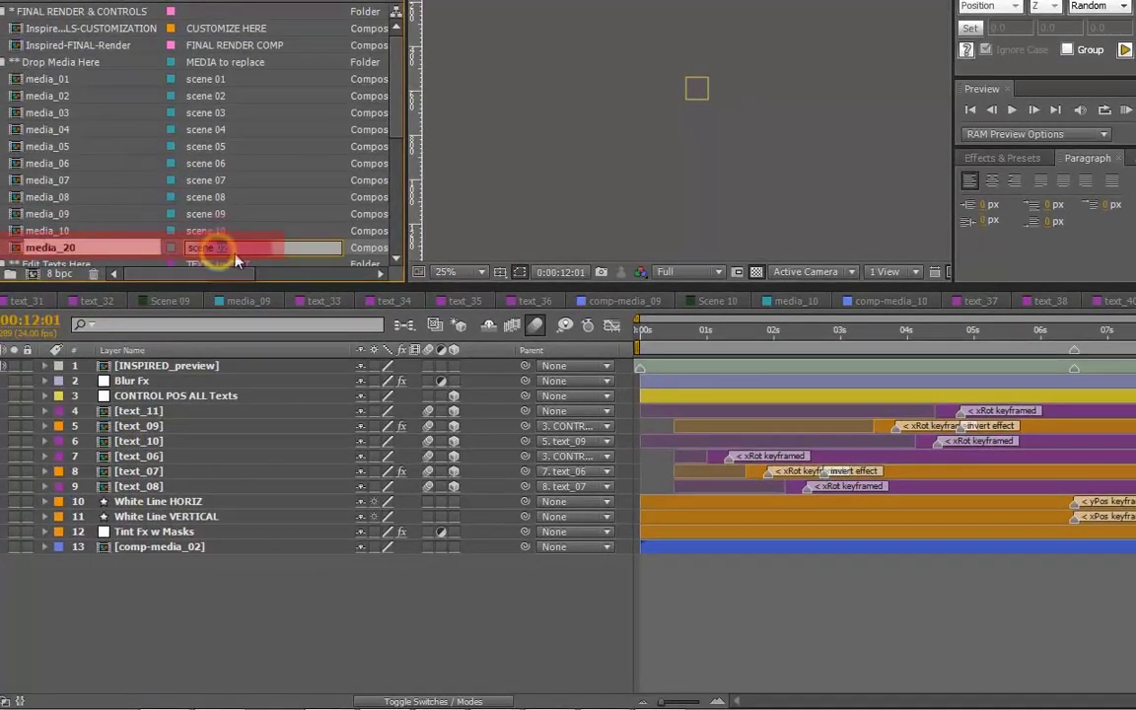
pyautogui.moveTo(237, 262); pyautogui.dragTo(66, 58)
# Import the image 80860.jpg and replace the girl-tablet photo layer in the media_20 composition with it.
pyautogui.hotkey('ctrl', 'i')
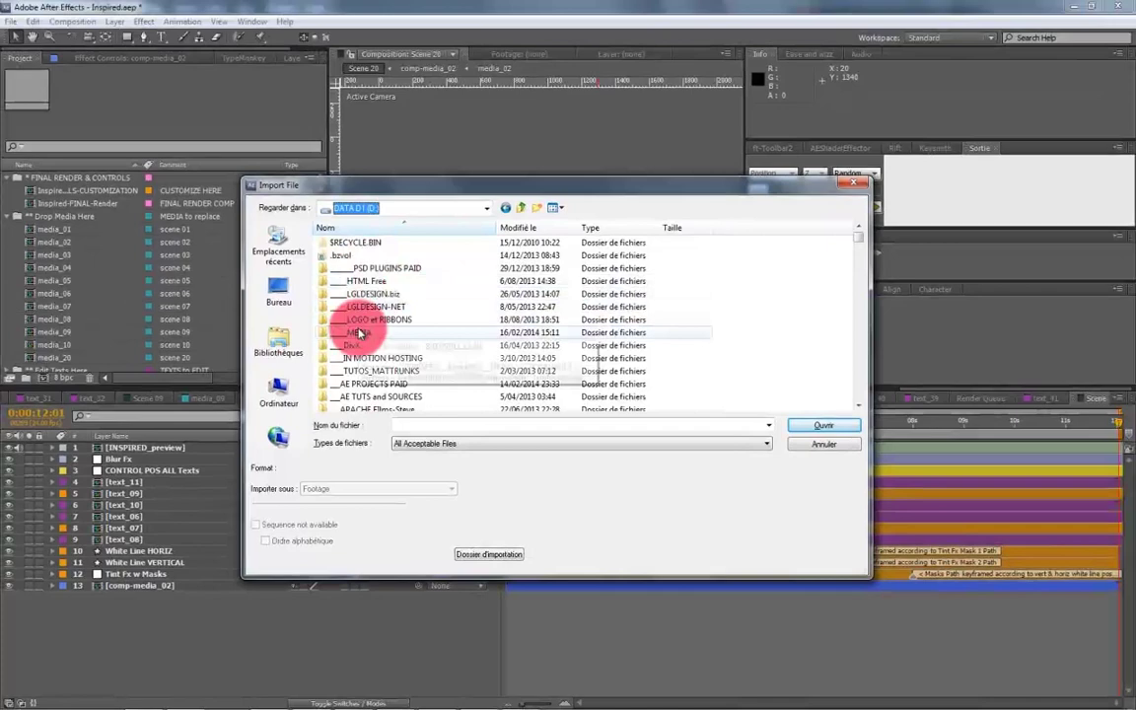
pyautogui.doubleClick(358, 332)
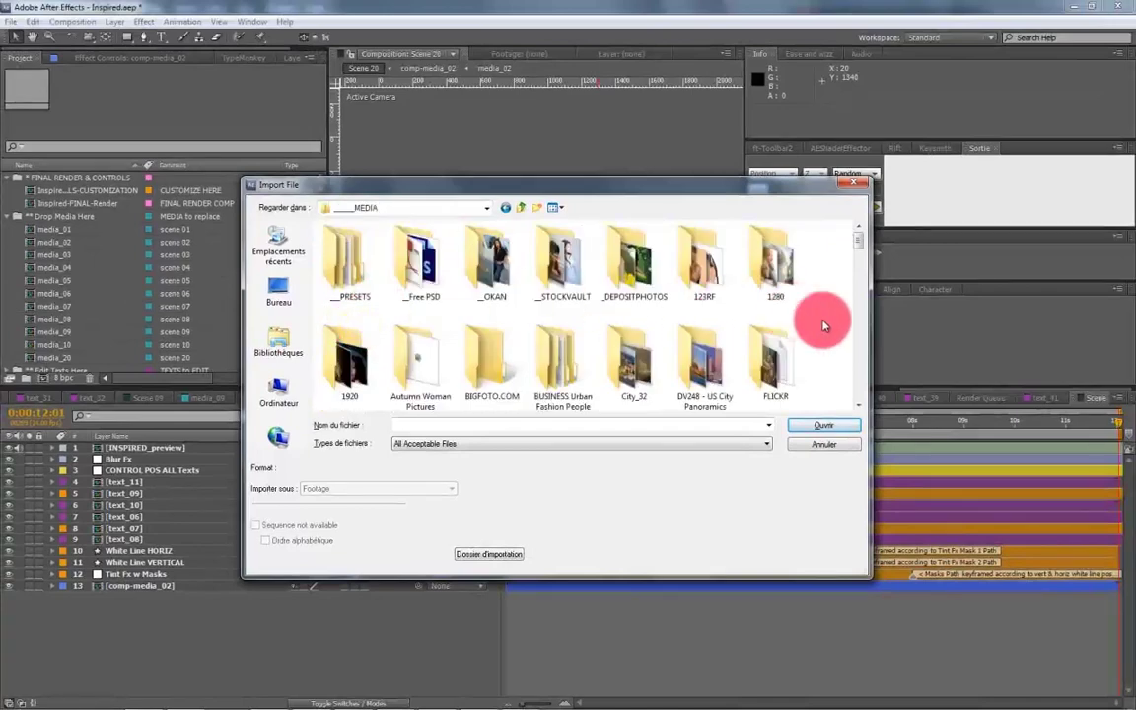
pyautogui.doubleClick(819, 317)
pyautogui.doubleClick(819, 317)
pyautogui.doubleClick(57, 289)
pyautogui.scroll(3, 79, 261)
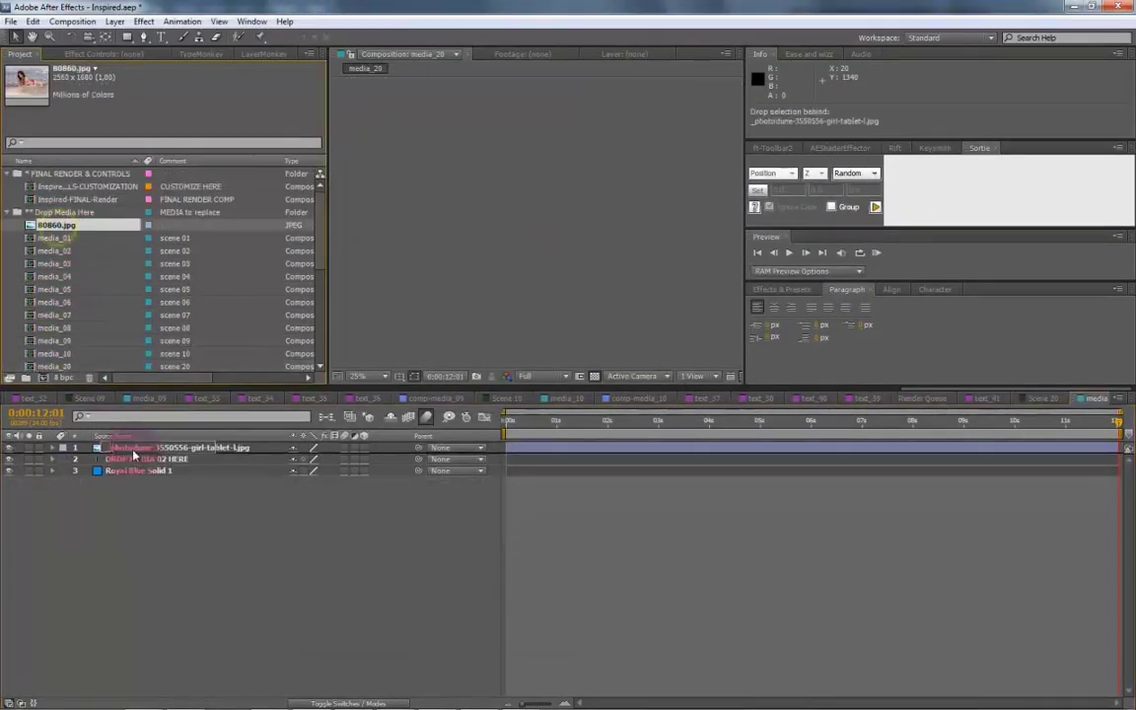
pyautogui.moveTo(56, 229); pyautogui.dragTo(148, 448)
# Change the placeholder text in media_20 to DROP MEDIA 20 HERE and make the 80860.jpg layer visible again.
pyautogui.click(138, 471)
pyautogui.click(161, 37)
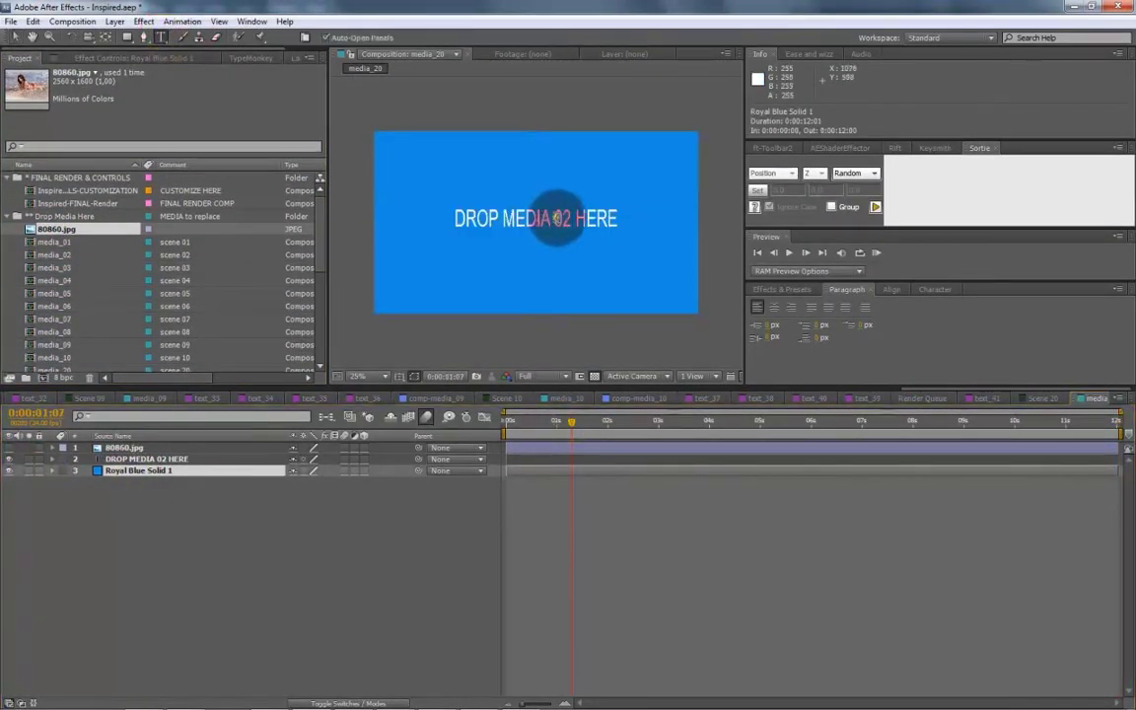
pyautogui.moveTo(554, 220); pyautogui.dragTo(571, 221)
pyautogui.write('20')
pyautogui.click(256, 523)
pyautogui.click(9, 447)
pyautogui.click(124, 449)
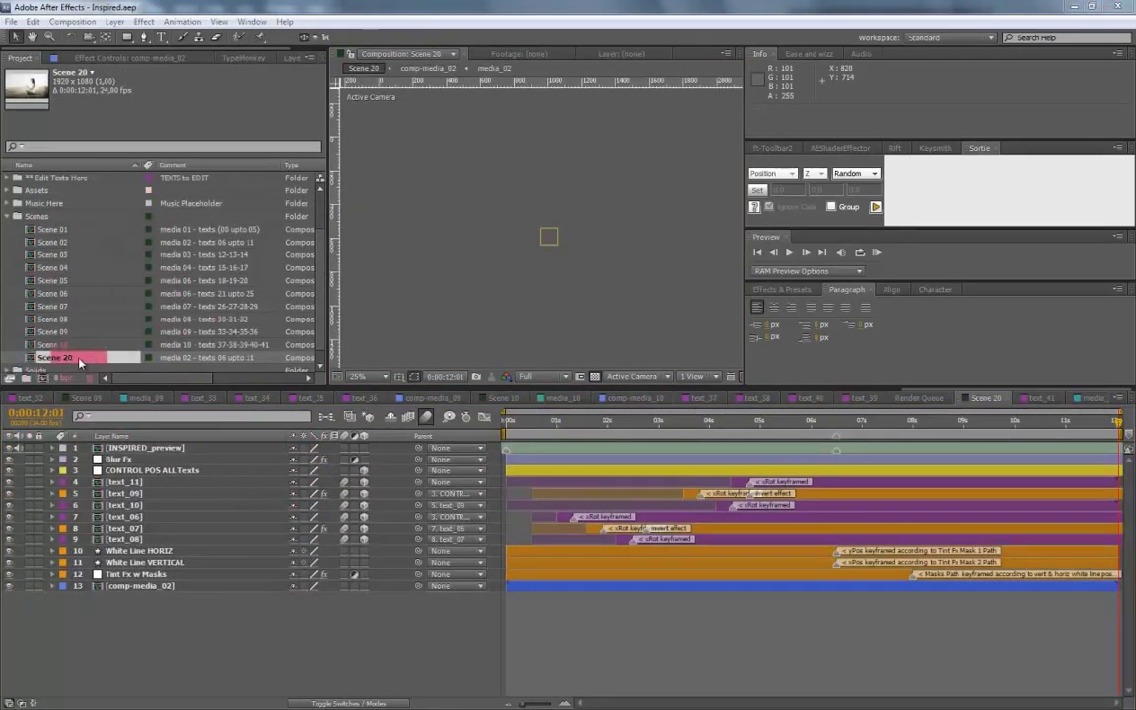
# Duplicate the comp-media_02 composition, the one used in Scene 20, inside the media-comps folder of Assets.
pyautogui.click(76, 358)
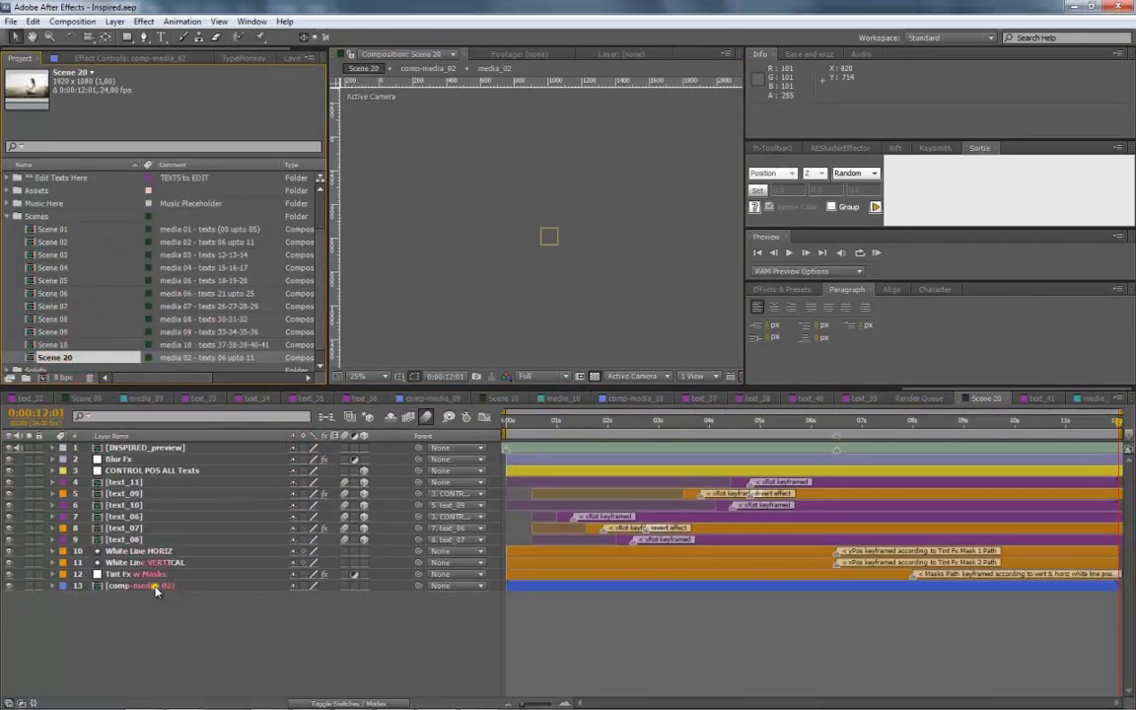
pyautogui.click(154, 587)
pyautogui.doubleClick(134, 587)
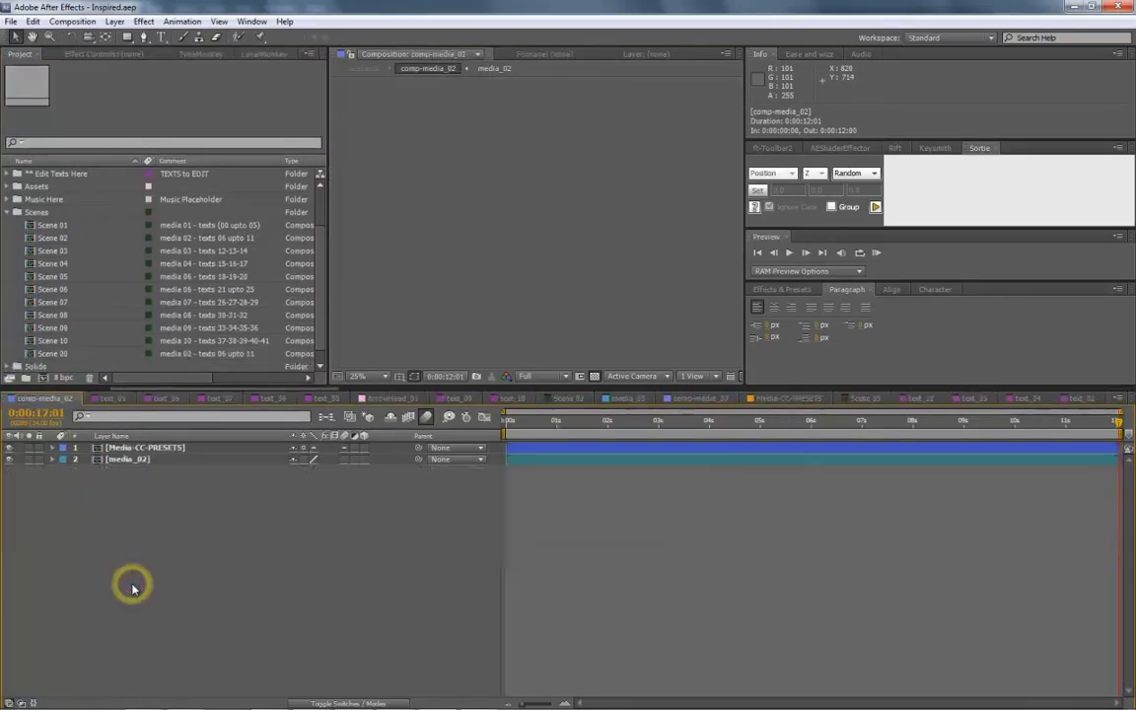
pyautogui.click(8, 187)
pyautogui.click(81, 212)
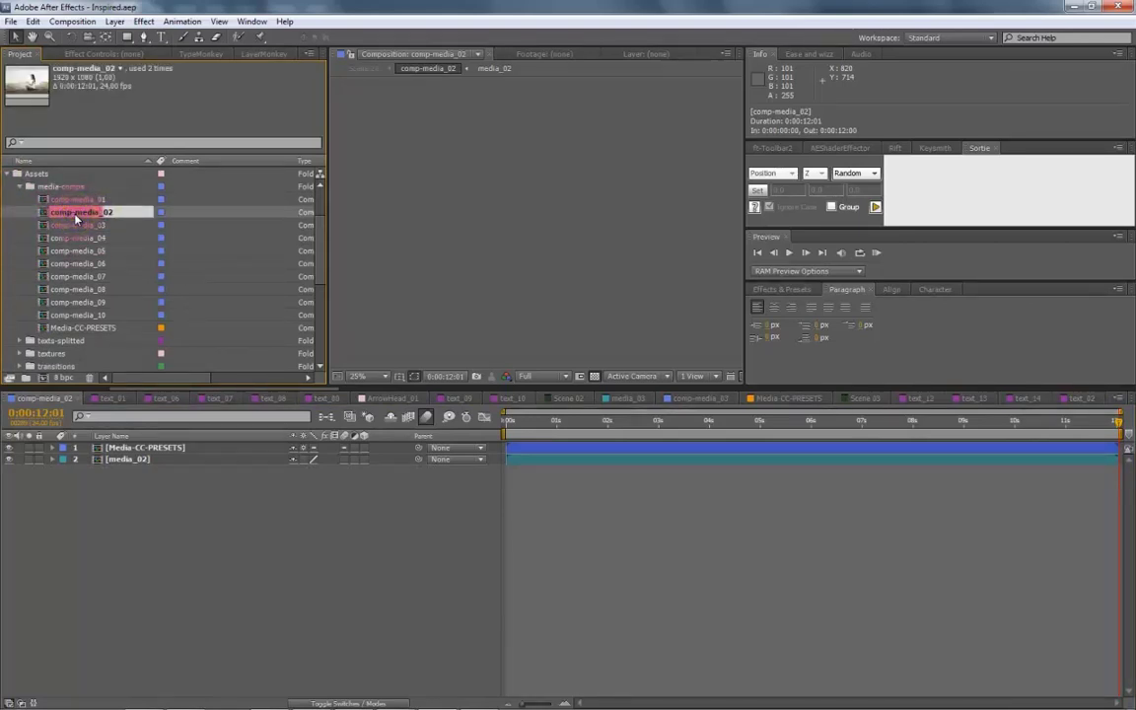
pyautogui.hotkey('ctrl', 'd')
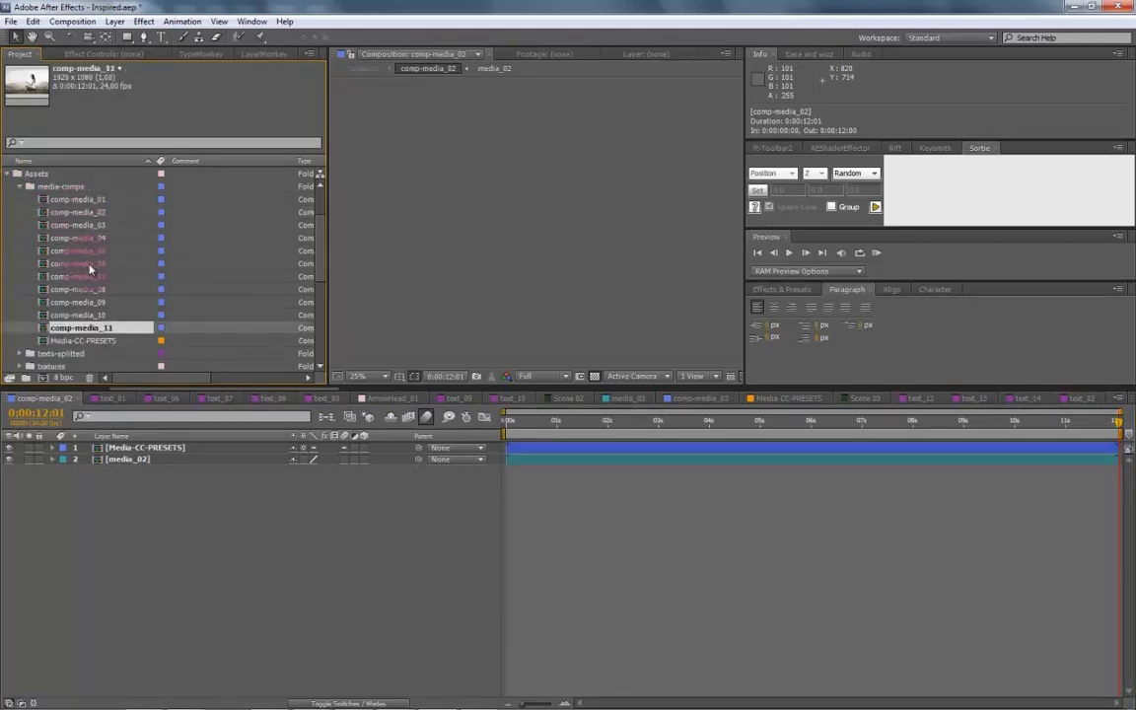
# Rename the duplicated composition in the media-comps folder as comp-media_20.
pyautogui.rightClick(109, 332)
pyautogui.click(144, 472)
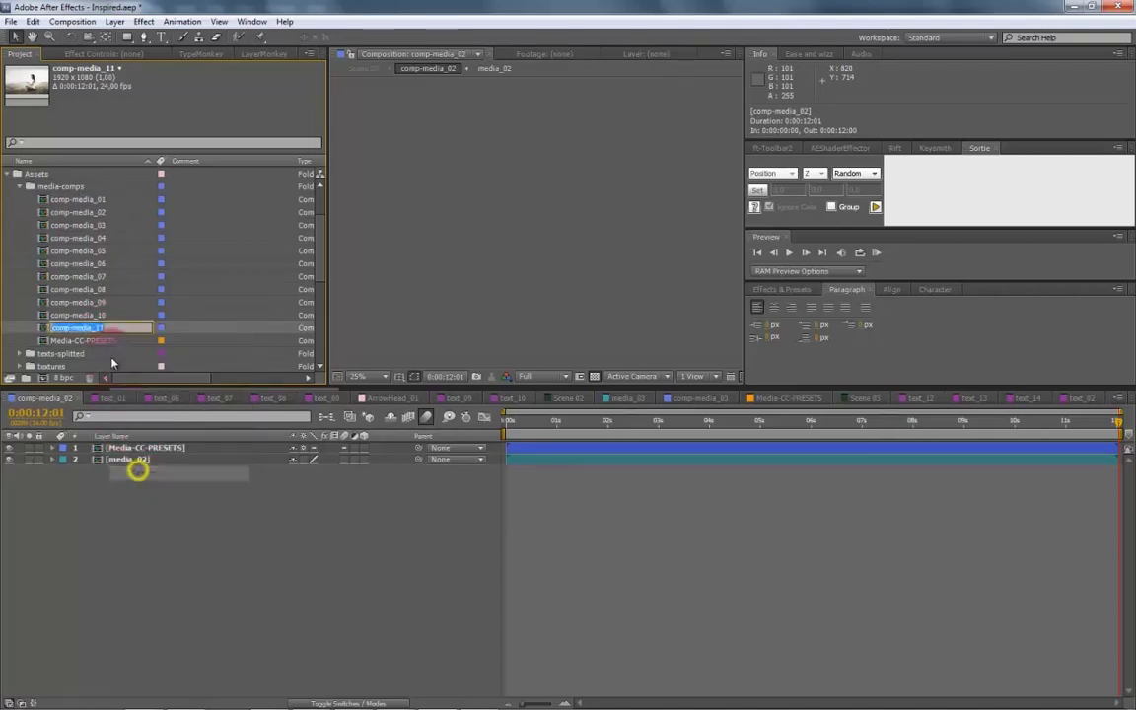
pyautogui.click(96, 329)
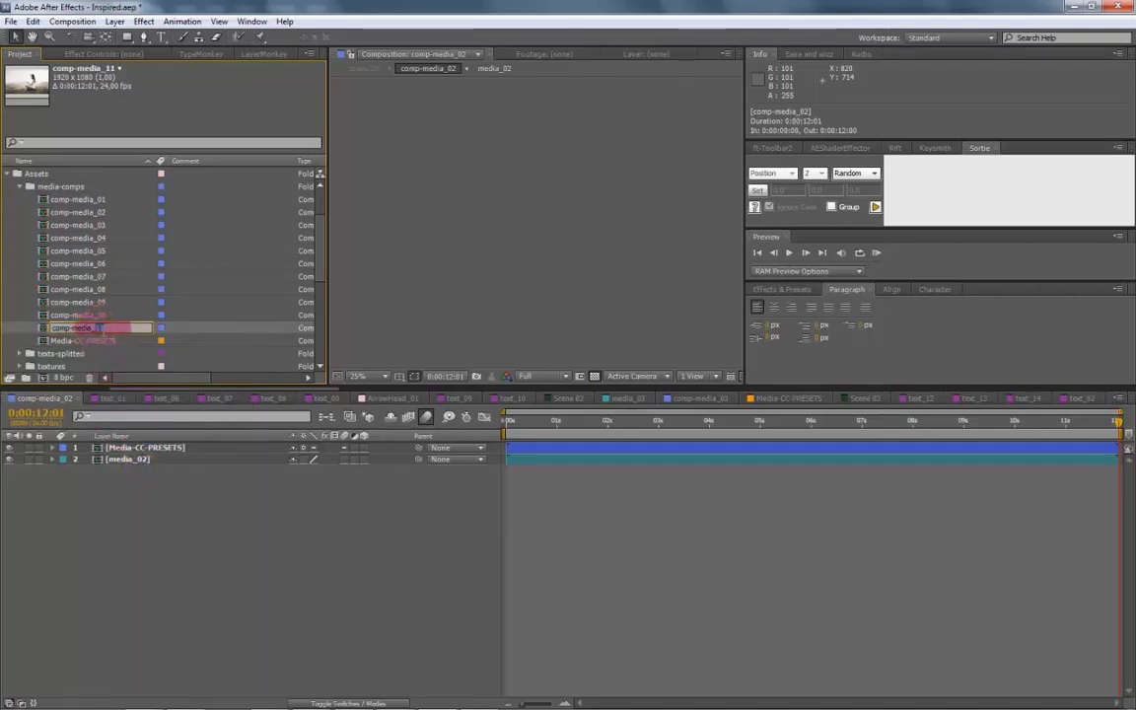
pyautogui.write('20')
pyautogui.click(111, 347)
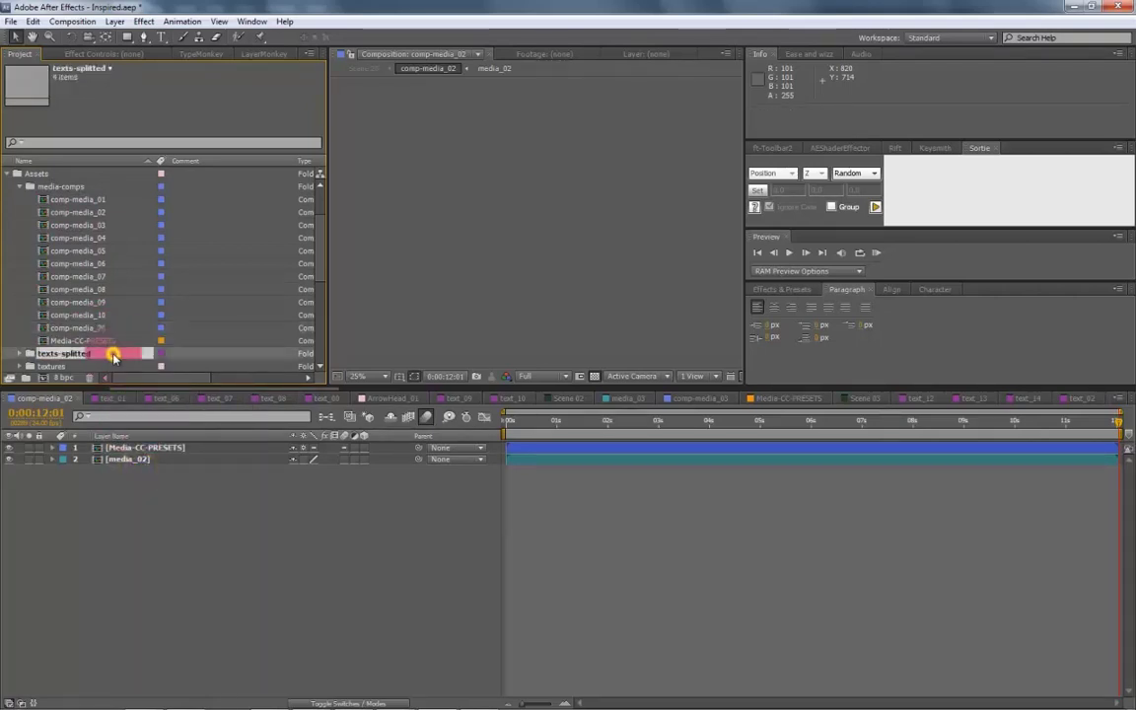
# Replace the media_02 layer in comp-media_20 with the media_20 composition and show the frame at 0:00:01:01.
pyautogui.click(96, 327)
pyautogui.doubleClick(96, 328)
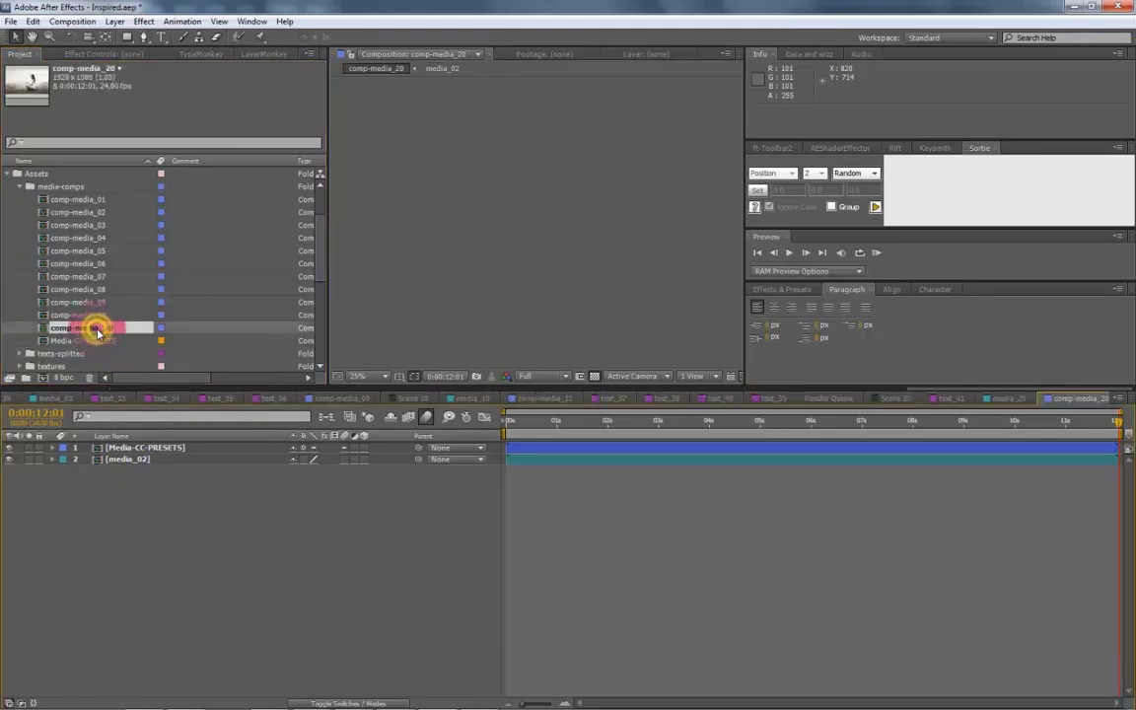
pyautogui.click(148, 462)
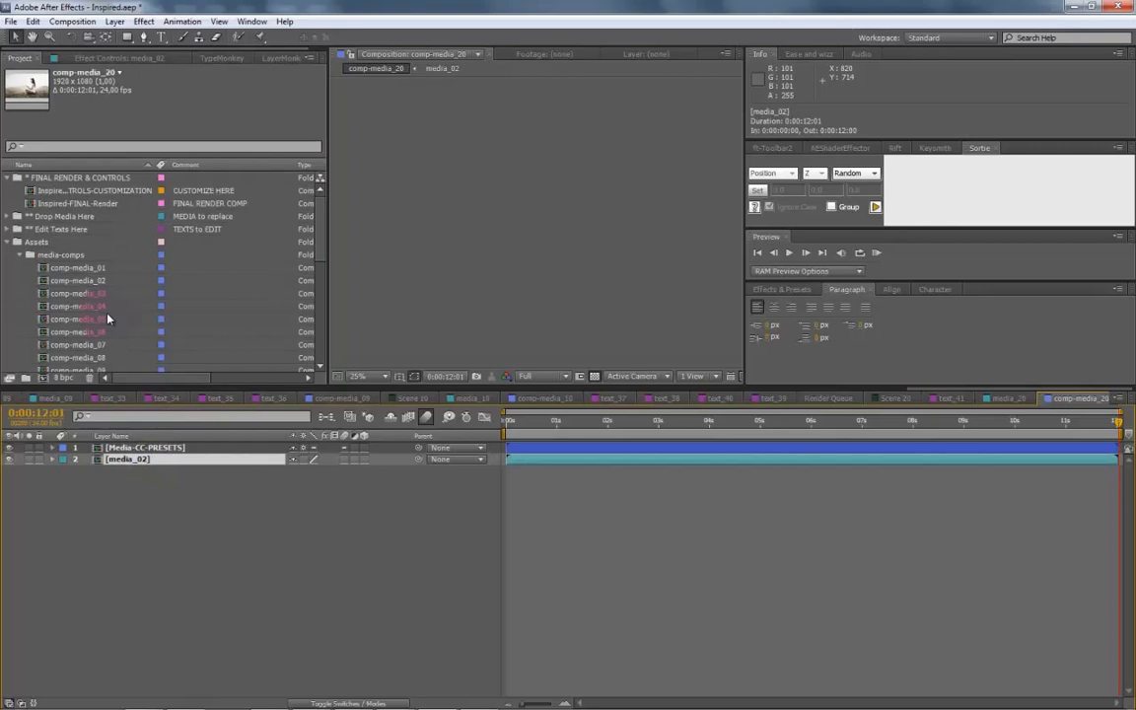
pyautogui.click(16, 216)
pyautogui.scroll(-6, 126, 264)
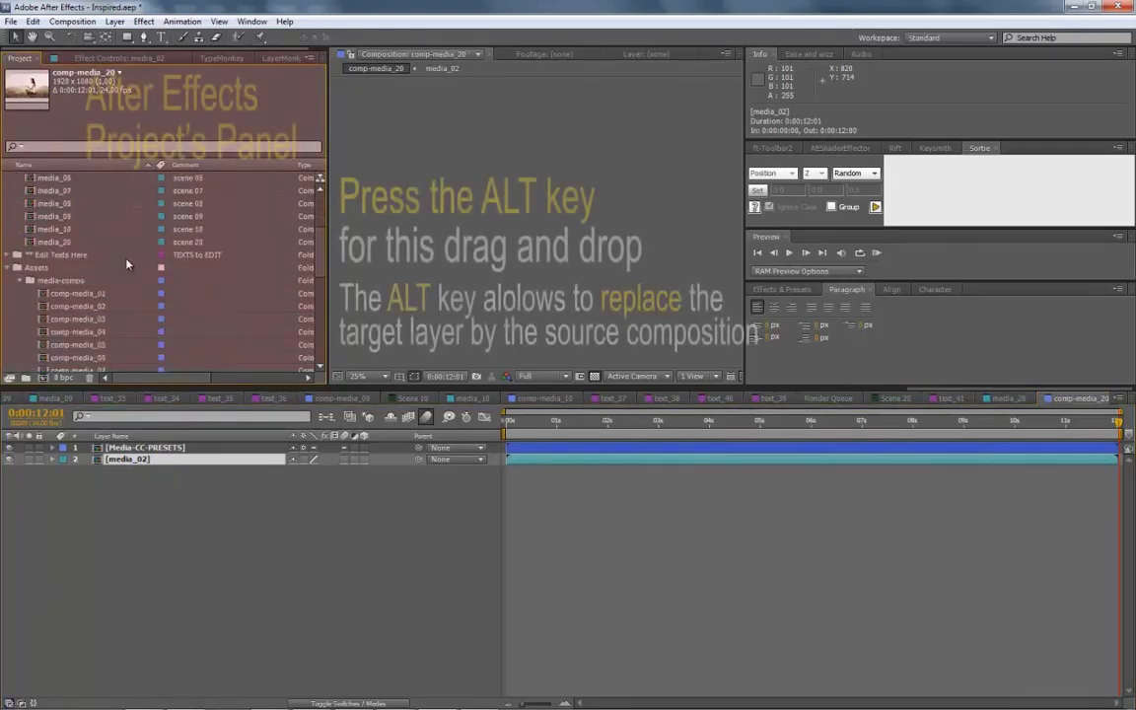
pyautogui.click(74, 243)
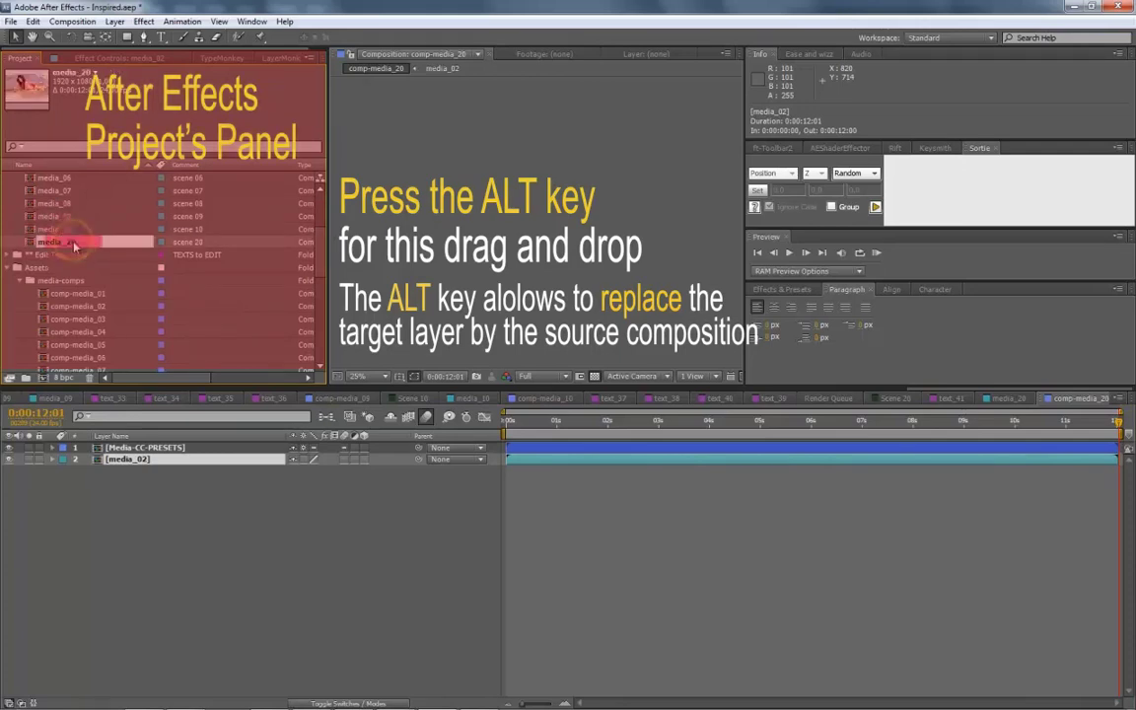
pyautogui.moveTo(74, 245); pyautogui.dragTo(55, 242)
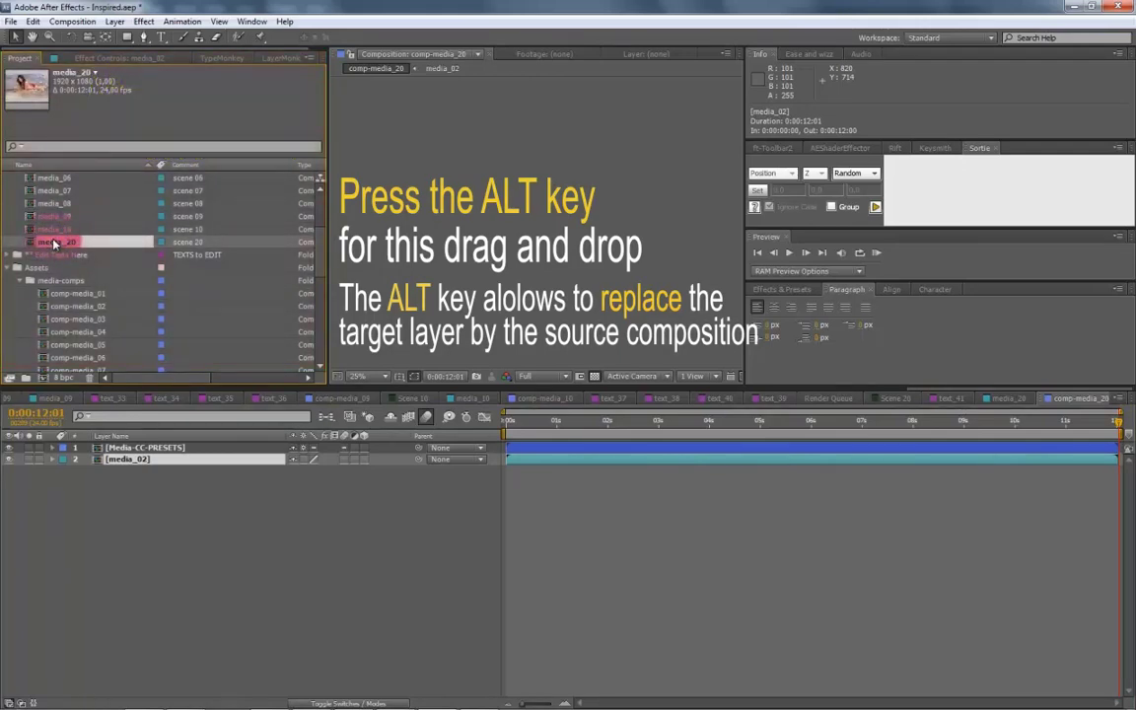
pyautogui.moveTo(56, 246); pyautogui.dragTo(124, 462)
pyautogui.click(316, 521)
pyautogui.click(537, 421)
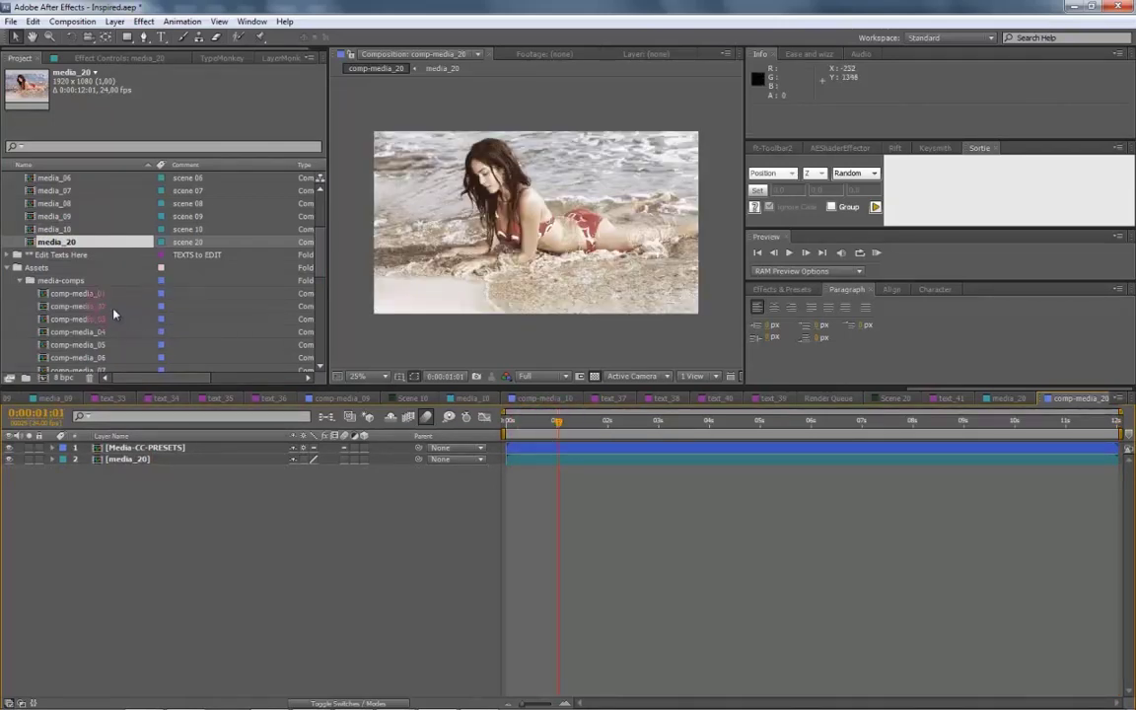
# Replace the comp-media_02 layer in the Scene 20 composition with comp-media_20 from the media-comps folder.
pyautogui.click(8, 268)
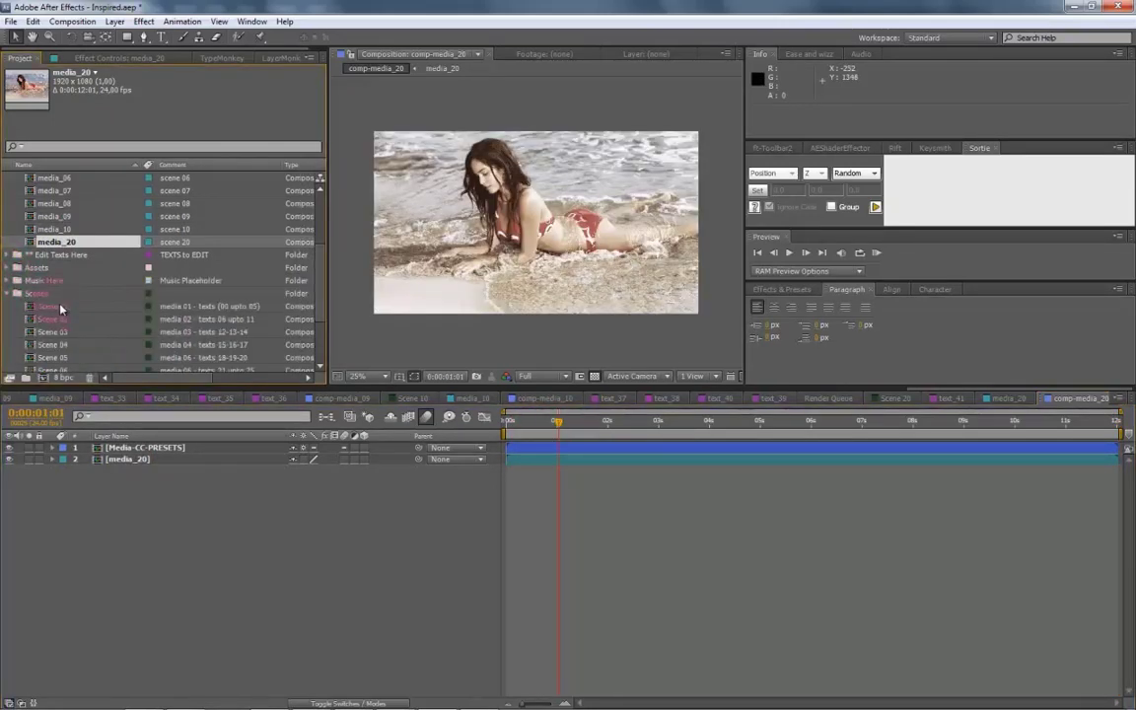
pyautogui.scroll(-3, 60, 309)
pyautogui.doubleClick(55, 344)
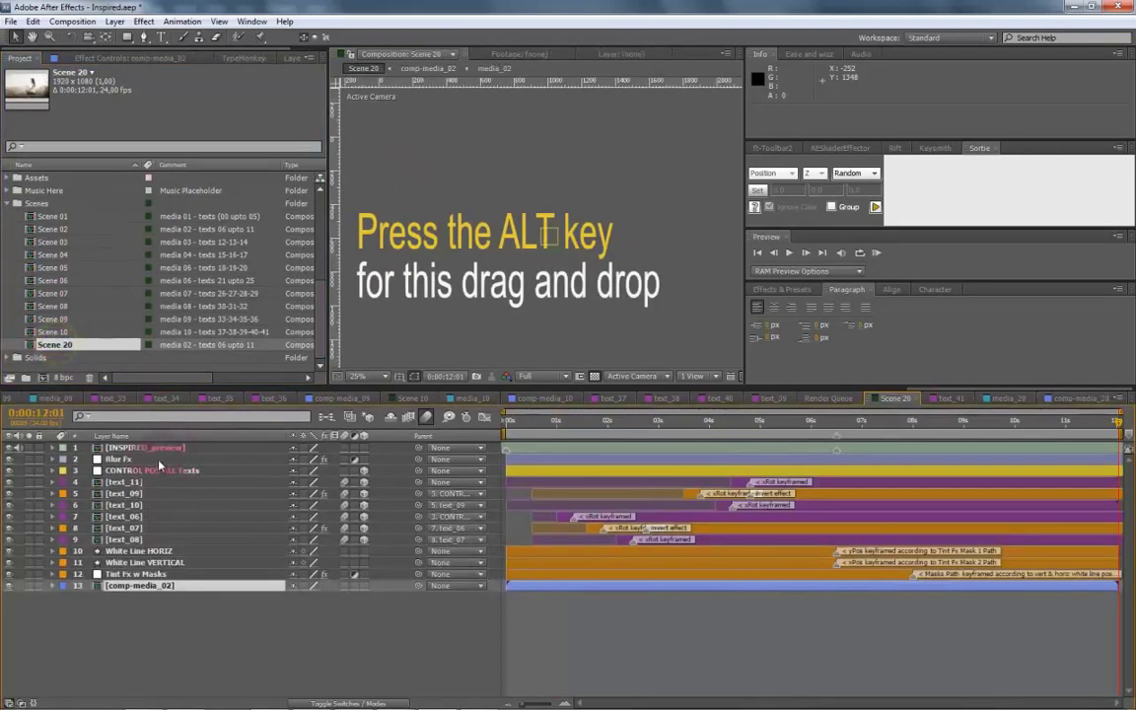
pyautogui.scroll(4, 70, 274)
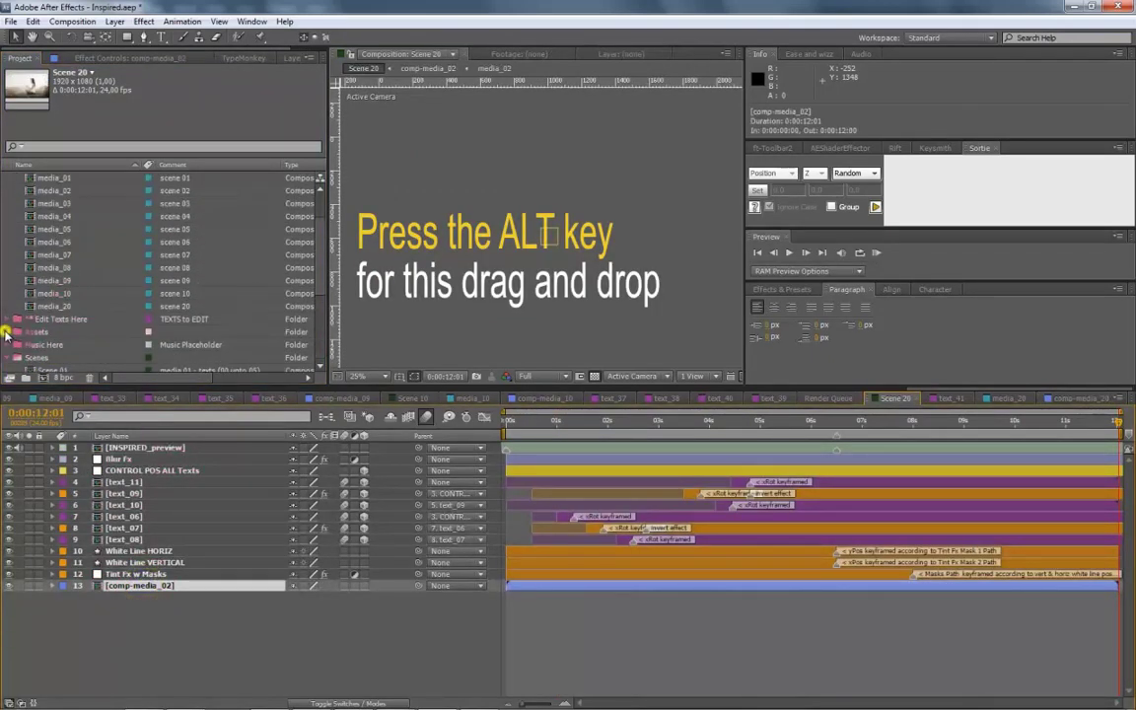
pyautogui.click(14, 331)
pyautogui.click(87, 334)
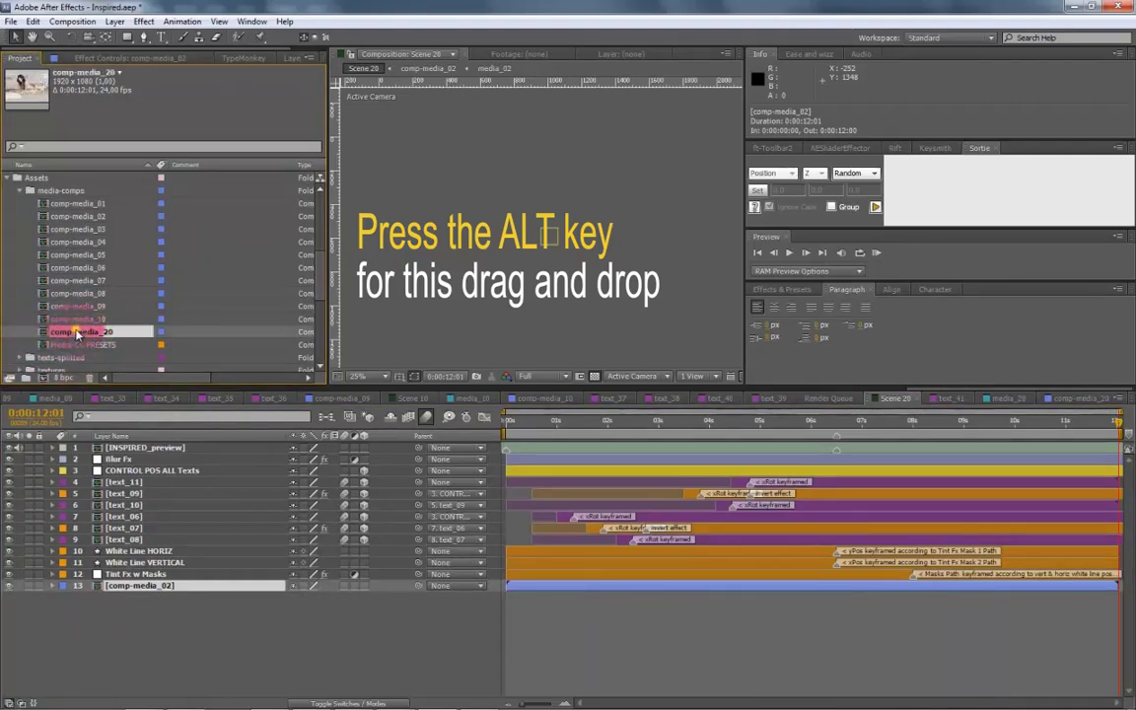
pyautogui.moveTo(79, 333); pyautogui.dragTo(178, 586)
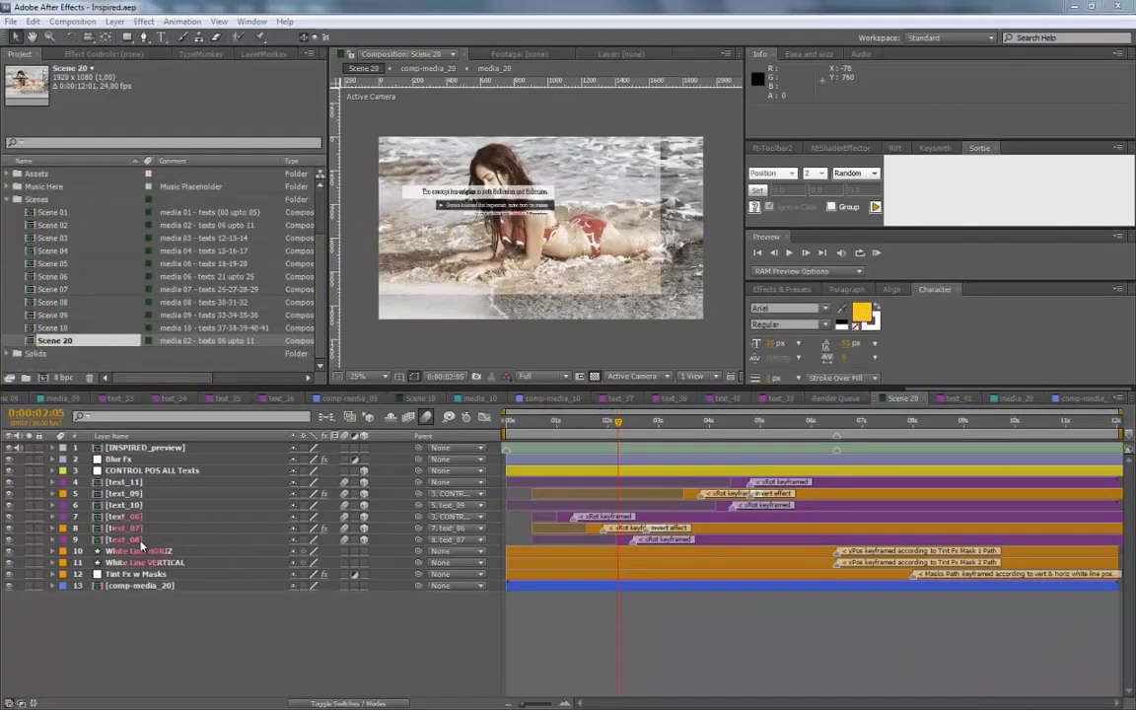
# Select the text_06 to text_11 layers in Scene 20 and duplicate their source compositions in the Edit Texts Here folder.
pyautogui.click(141, 541)
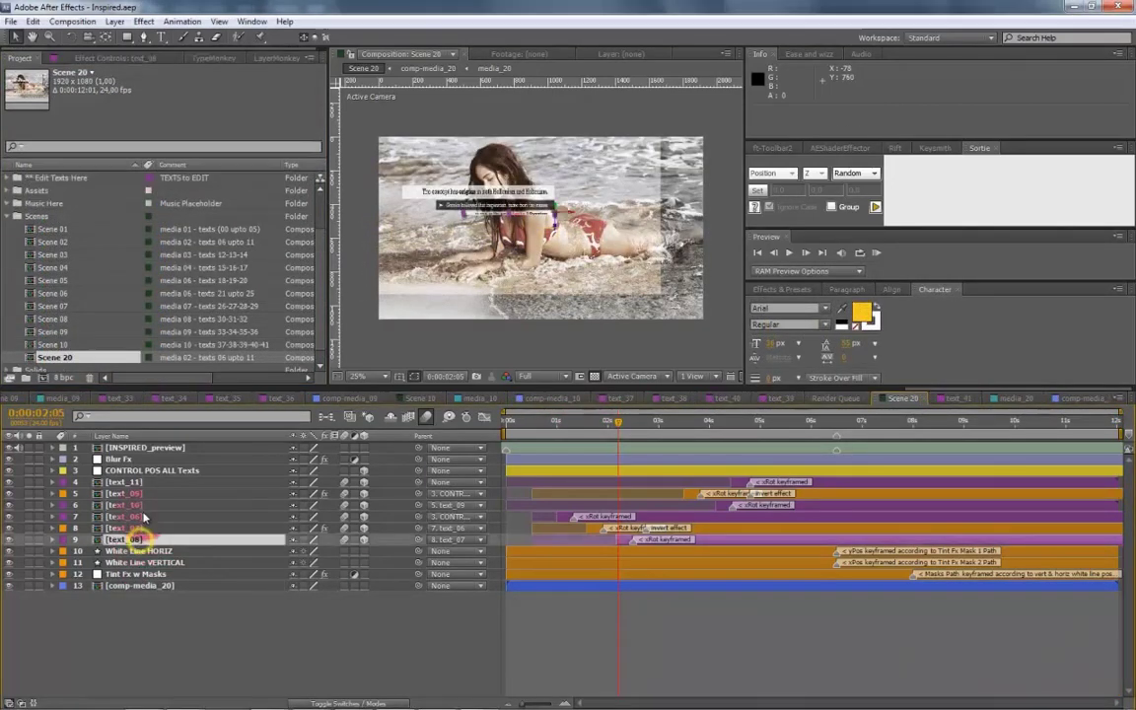
pyautogui.keyDown('shift'); pyautogui.click(139, 482); pyautogui.keyUp('shift')
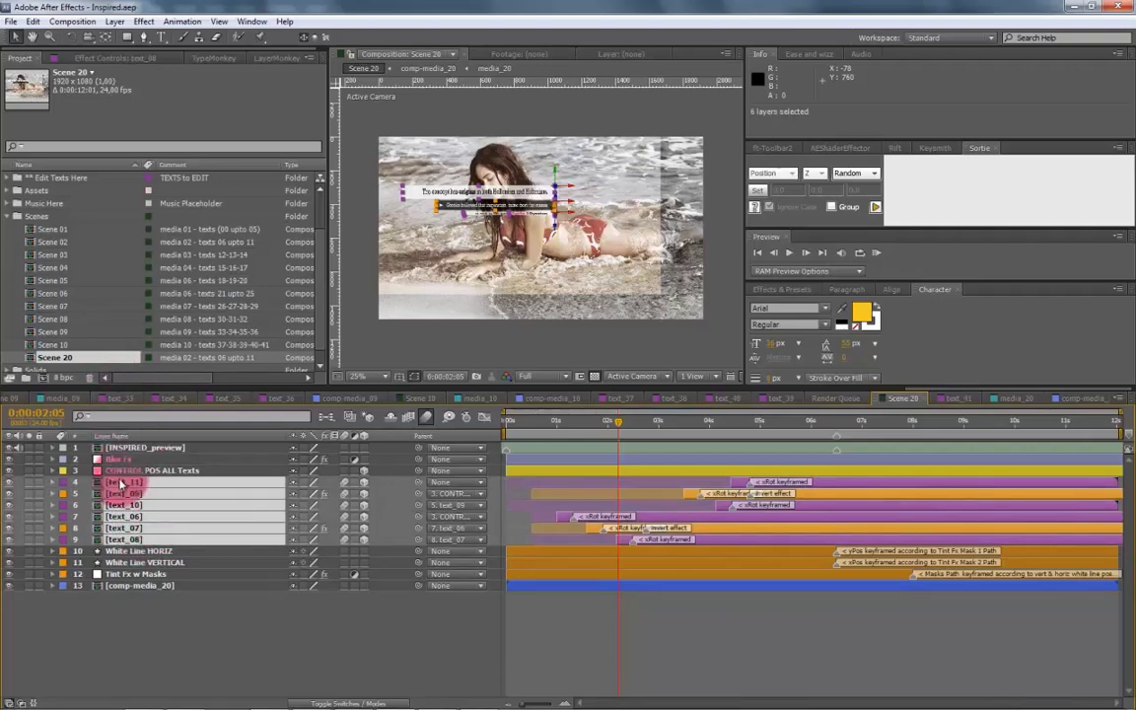
pyautogui.scroll(2, 89, 293)
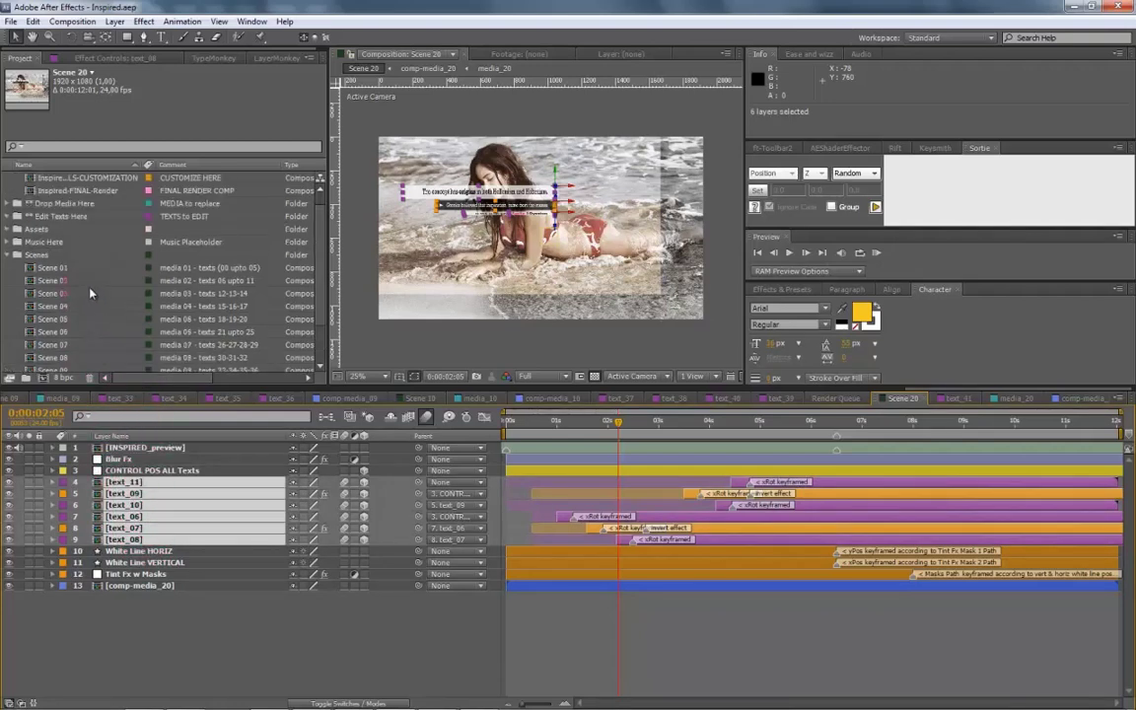
pyautogui.click(56, 228)
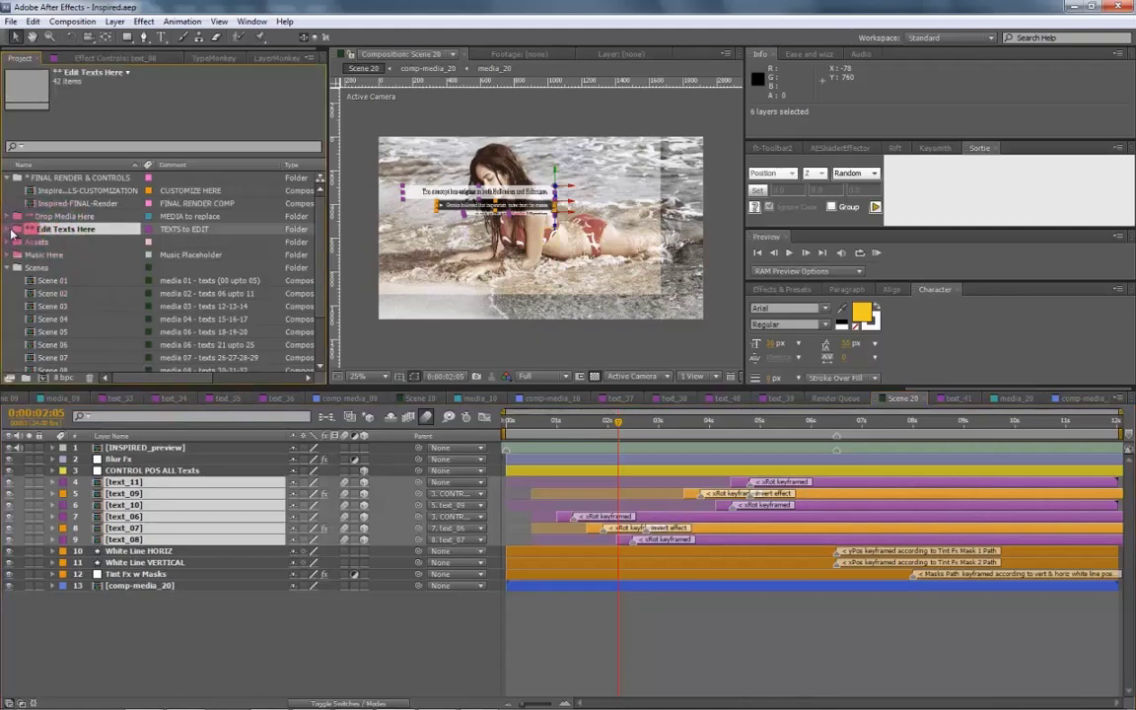
pyautogui.click(10, 234)
pyautogui.click(52, 267)
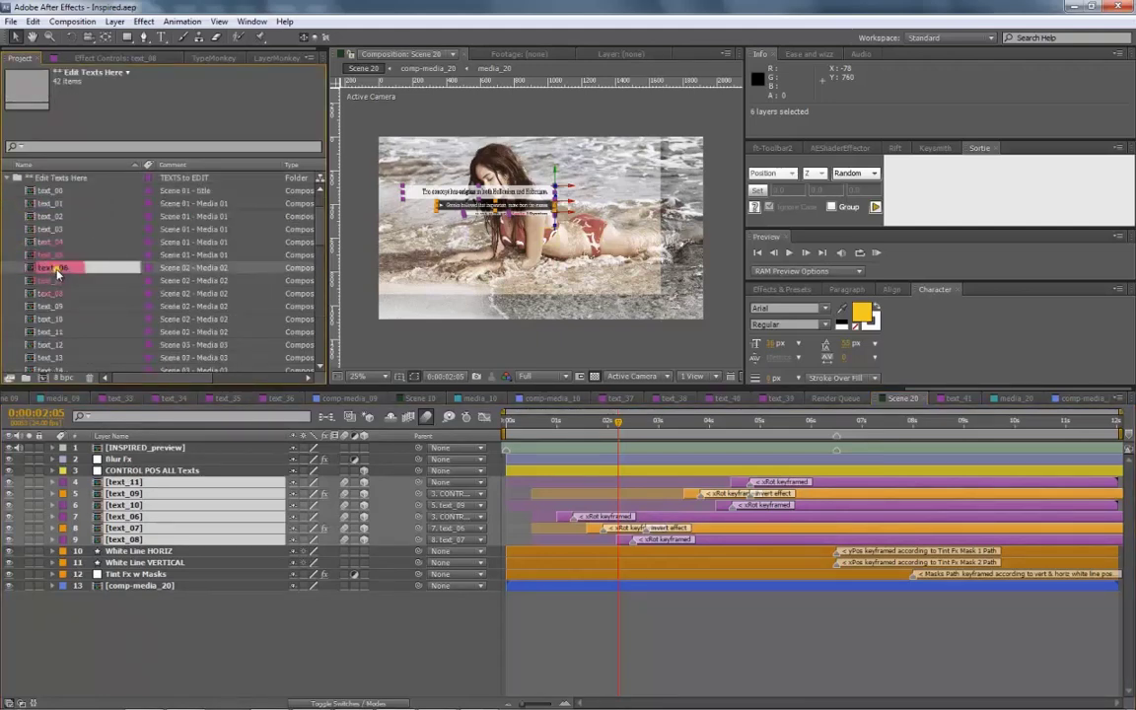
pyautogui.keyDown('shift'); pyautogui.click(57, 293); pyautogui.keyUp('shift')
pyautogui.keyDown('shift'); pyautogui.click(44, 319); pyautogui.keyUp('shift')
pyautogui.click(10, 20)
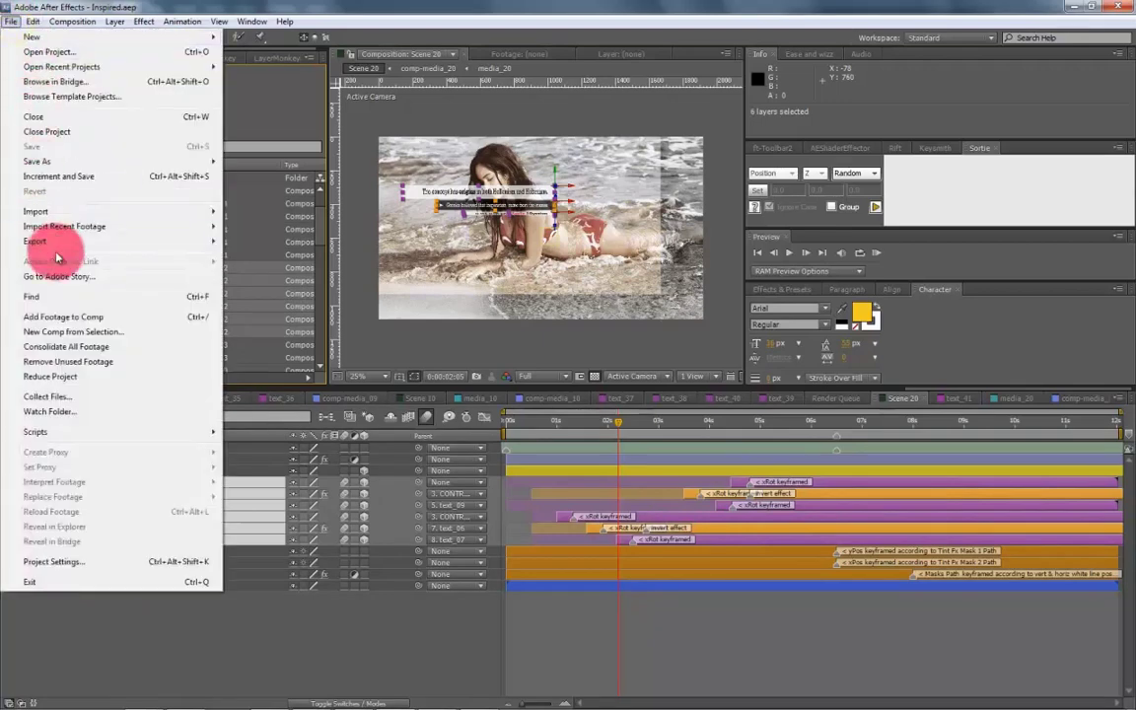
pyautogui.moveTo(33, 21)
pyautogui.click(89, 162)
# Rename the duplicated text compositions text_42, text_43 and text_44 as text_20-06, text_20-07 and text_20-08.
pyautogui.click(71, 294)
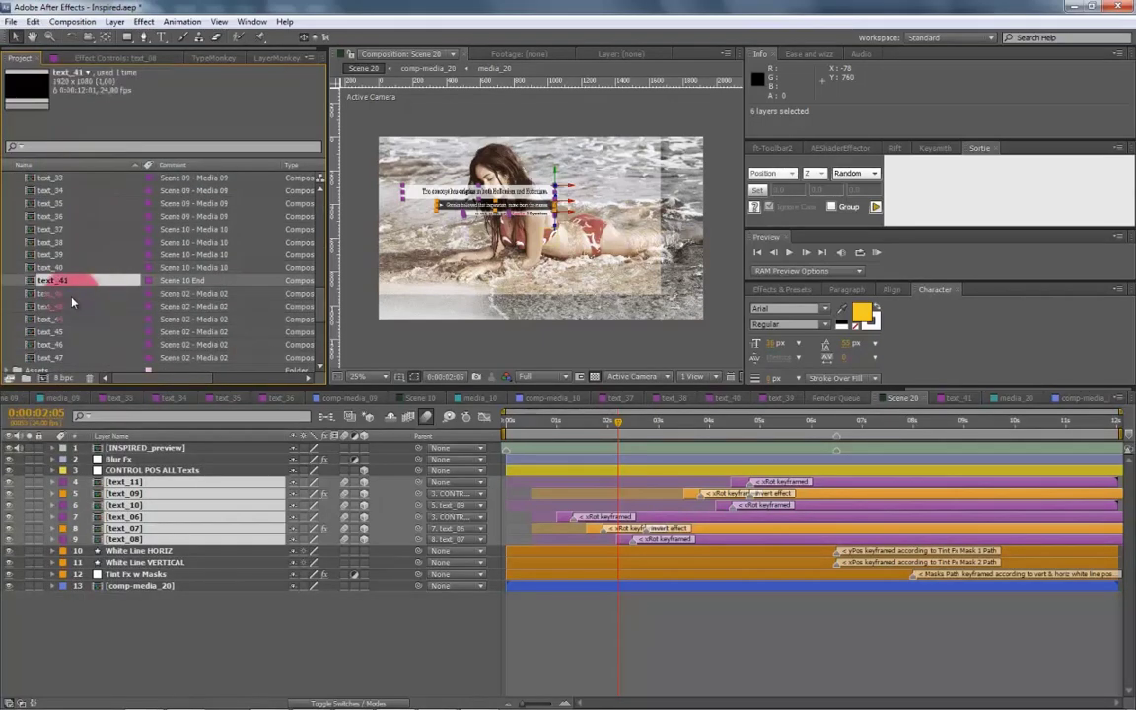
pyautogui.rightClick(86, 296)
pyautogui.click(110, 438)
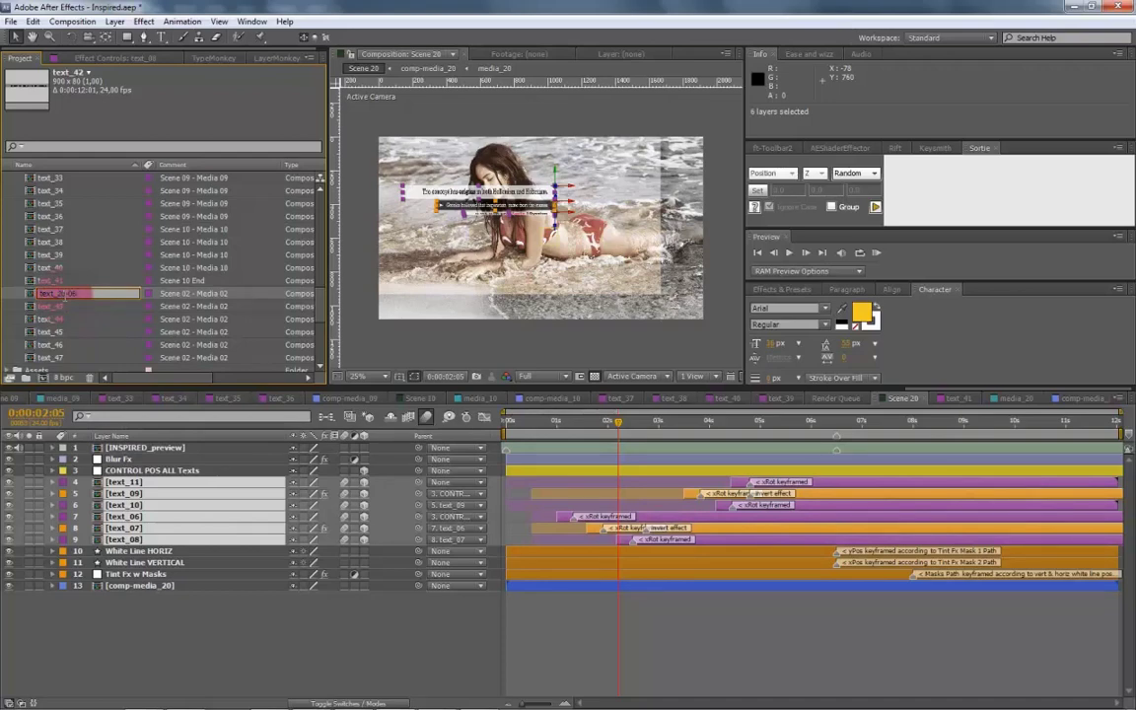
pyautogui.press('Return')
pyautogui.rightClick(57, 296)
pyautogui.click(58, 296)
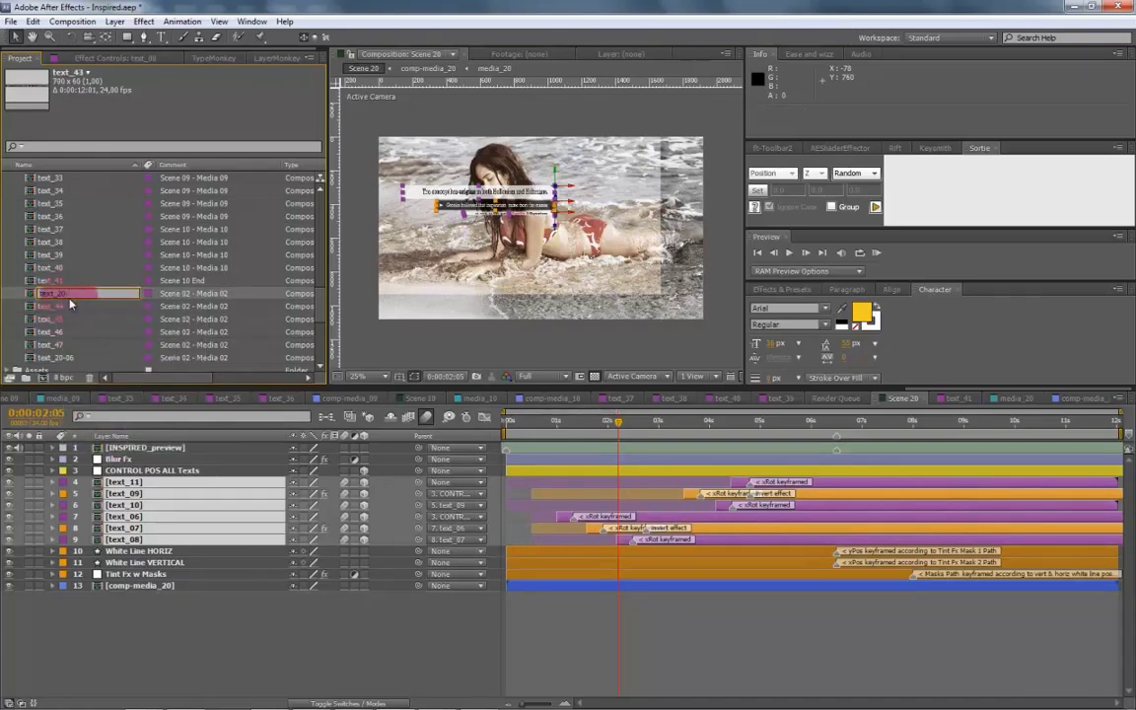
pyautogui.write('text_20-07')
pyautogui.press('Return')
pyautogui.rightClick(59, 292)
pyautogui.click(99, 414)
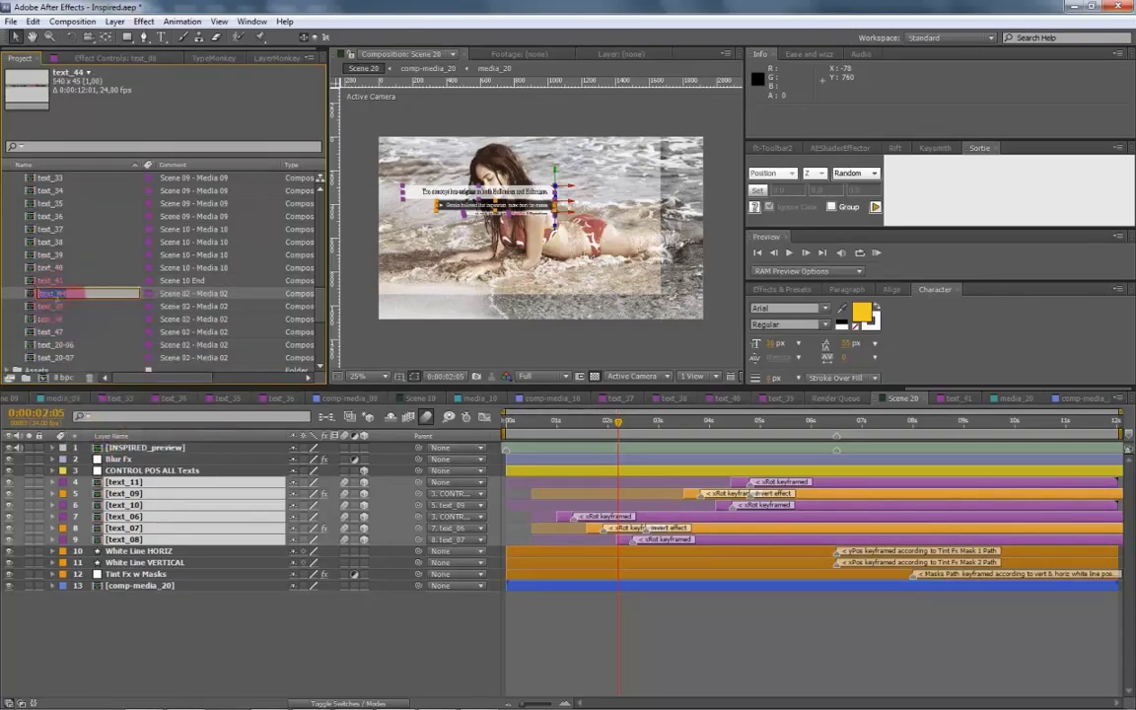
pyautogui.write('text_20-08')
pyautogui.press('Return')
# Rename the remaining duplicates text_45, text_46 and text_47 as text_20-09, text_20-10 and text_20-11.
pyautogui.rightClick(57, 294)
pyautogui.click(99, 409)
pyautogui.write('text_20-09')
pyautogui.press('Return')
pyautogui.rightClick(57, 293)
pyautogui.click(57, 293)
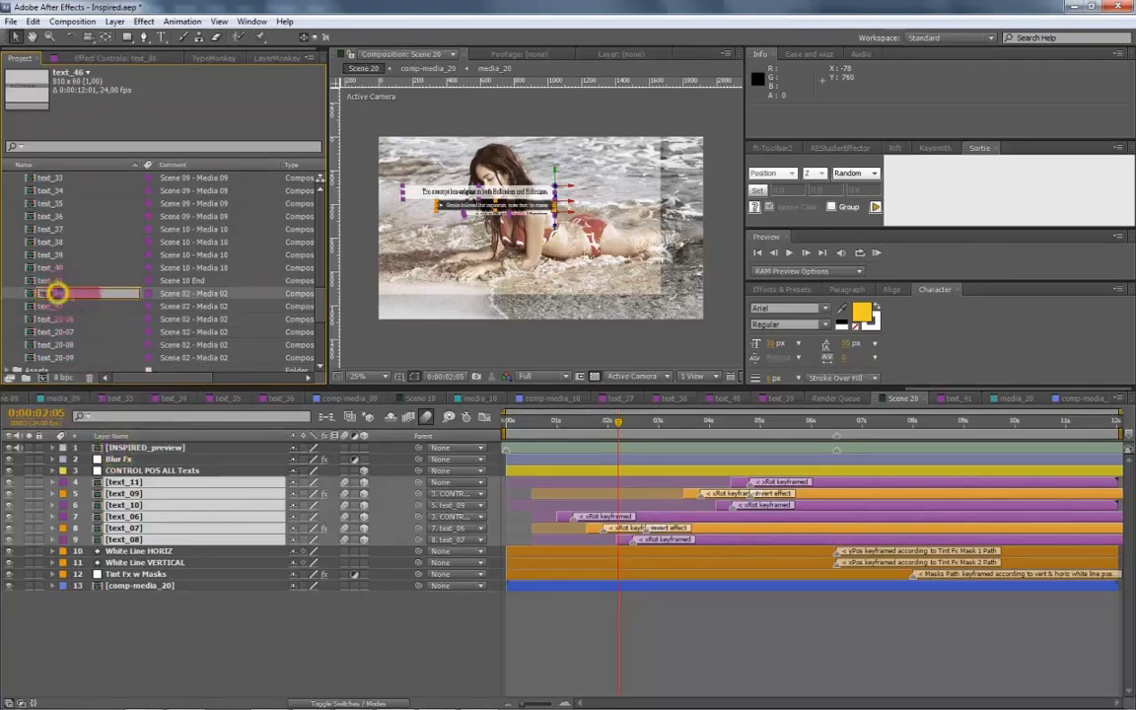
pyautogui.write('text_20-10')
pyautogui.press('Return')
pyautogui.rightClick(58, 292)
pyautogui.click(57, 293)
pyautogui.write('text_20-11')
pyautogui.press('Return')
# Set the comment of the six compositions text_20-06 to text_20-11 to Scene20 - Media 20.
pyautogui.click(116, 317)
pyautogui.click(198, 293)
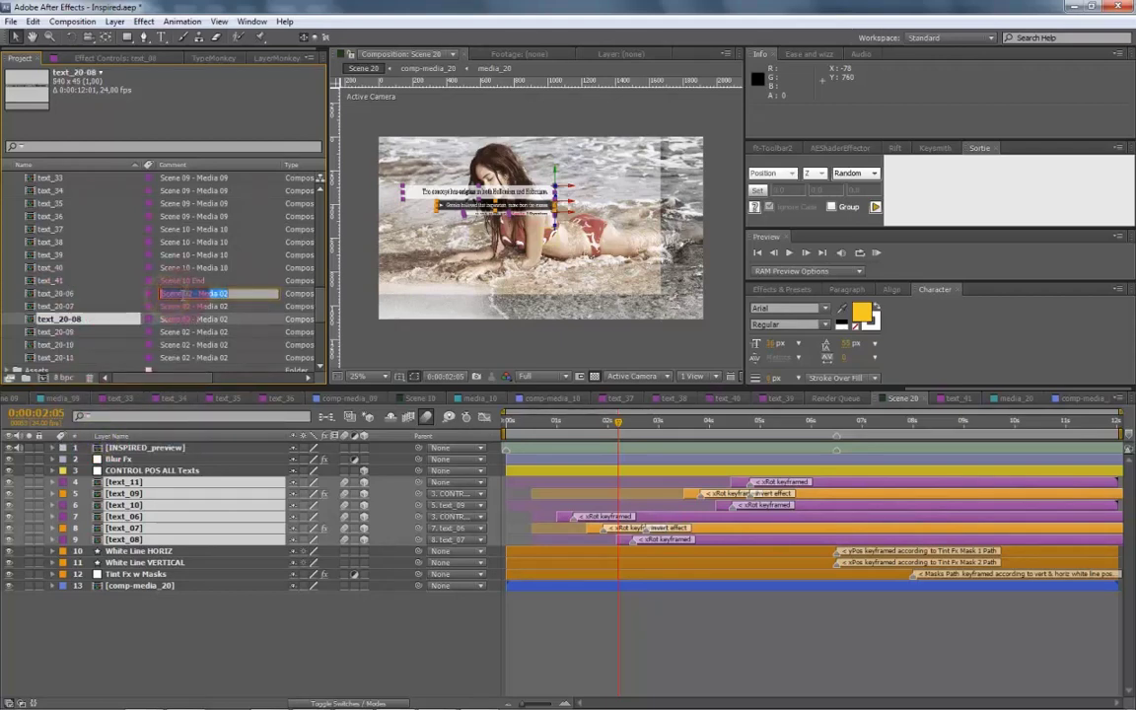
pyautogui.write('Scene20 - Media 2')
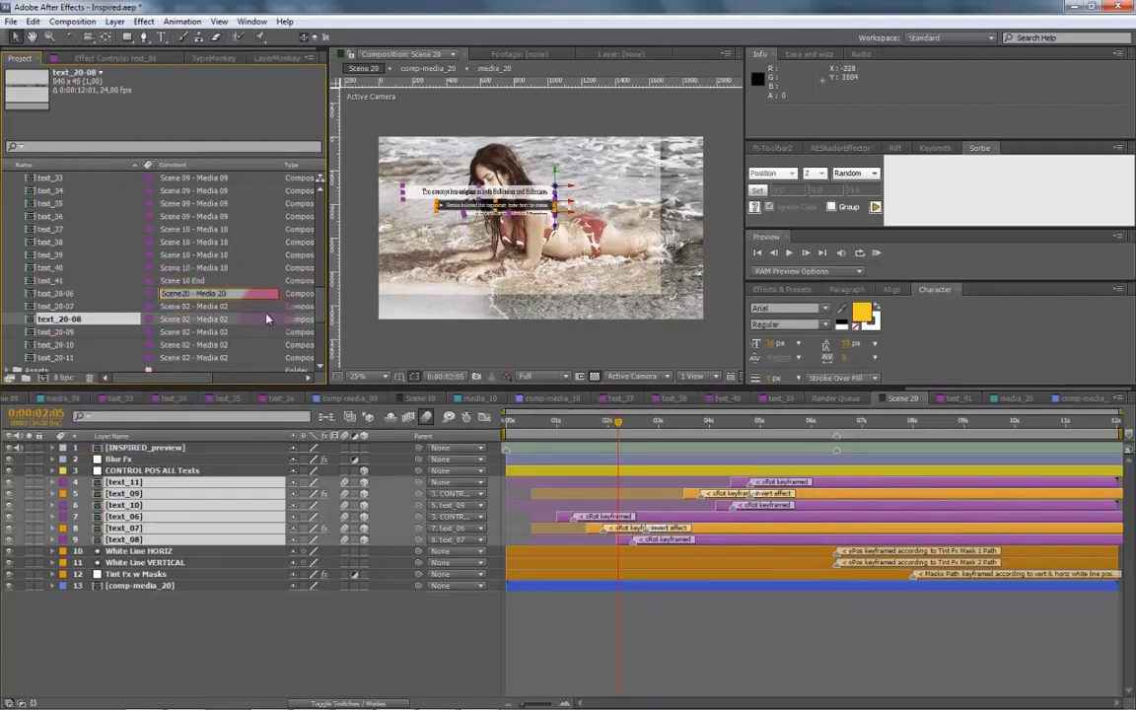
pyautogui.doubleClick(222, 293)
pyautogui.hotkey('ctrl', 'v')
pyautogui.click(222, 320)
pyautogui.hotkey('ctrl', 'v')
pyautogui.click(225, 332)
pyautogui.write('Scene20 - Media 20')
pyautogui.click(226, 358)
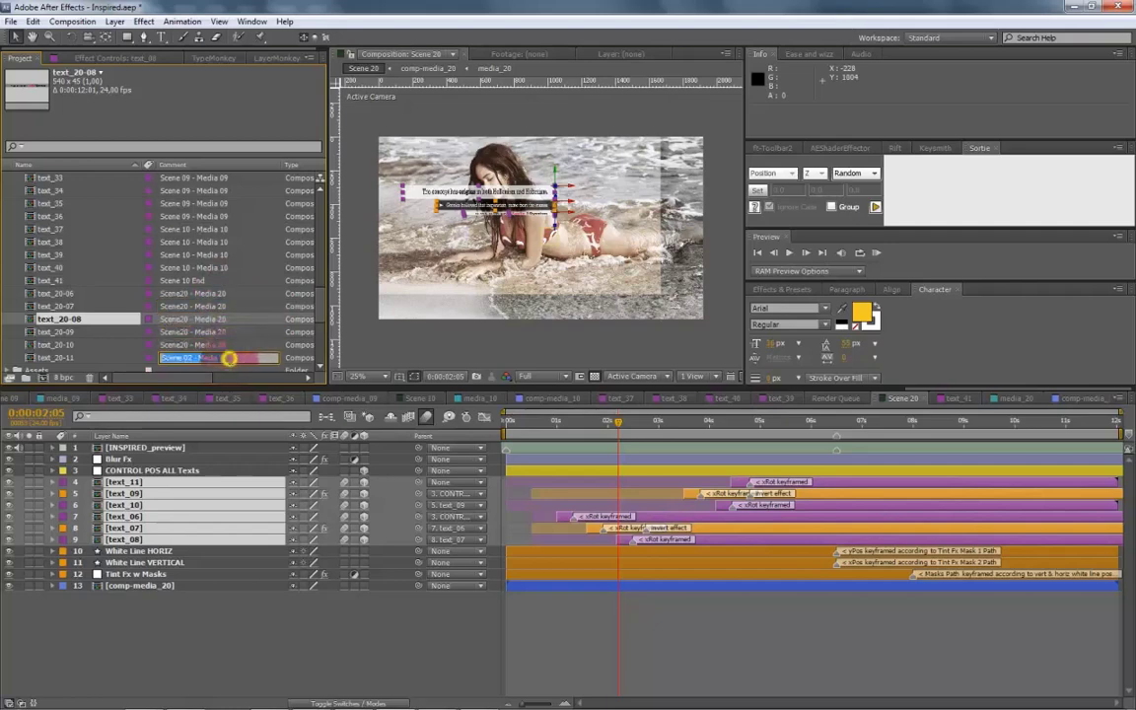
pyautogui.write('Scene20 - Media 20')
pyautogui.click(246, 321)
# Open the text_20-06 composition and replace its sentence with "Enter your new test with the Tye tool.".
pyautogui.click(93, 295)
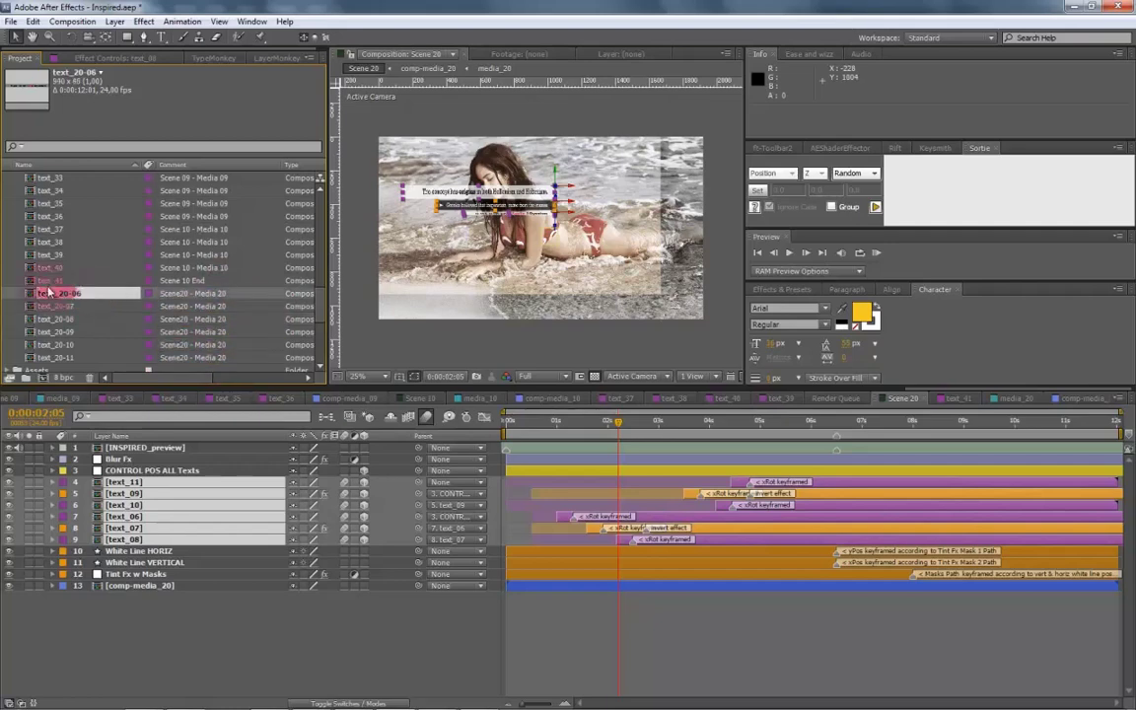
pyautogui.keyDown('shift'); pyautogui.click(61, 357); pyautogui.keyUp('shift')
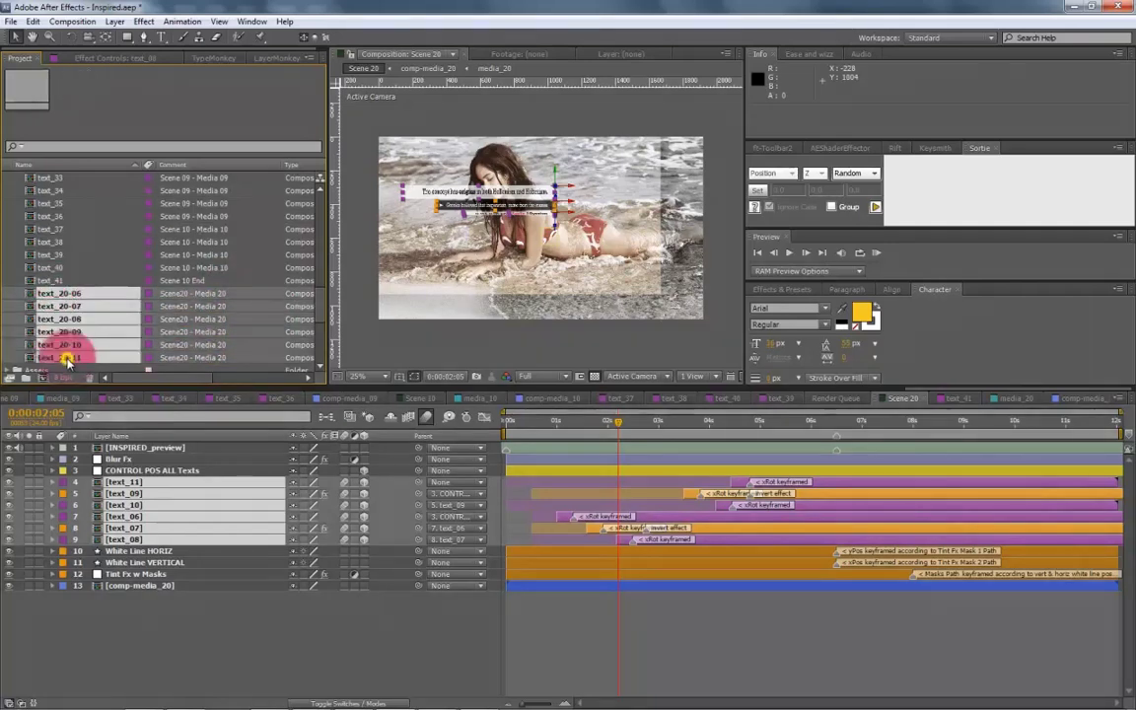
pyautogui.click(61, 293)
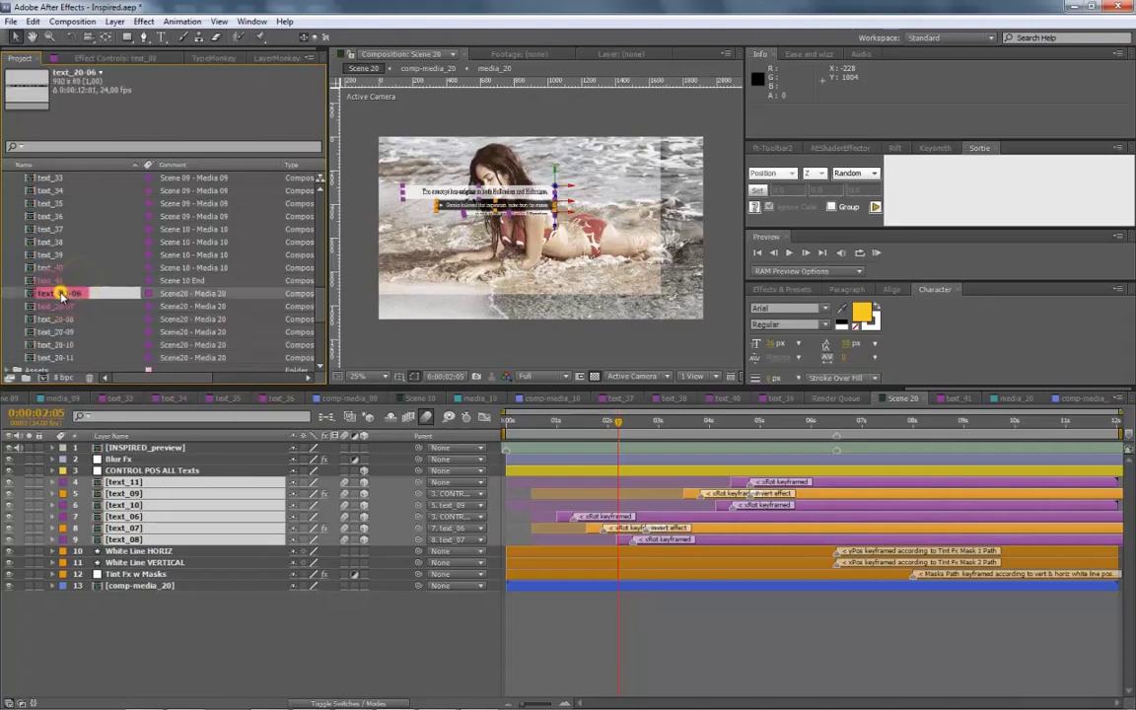
pyautogui.doubleClick(61, 293)
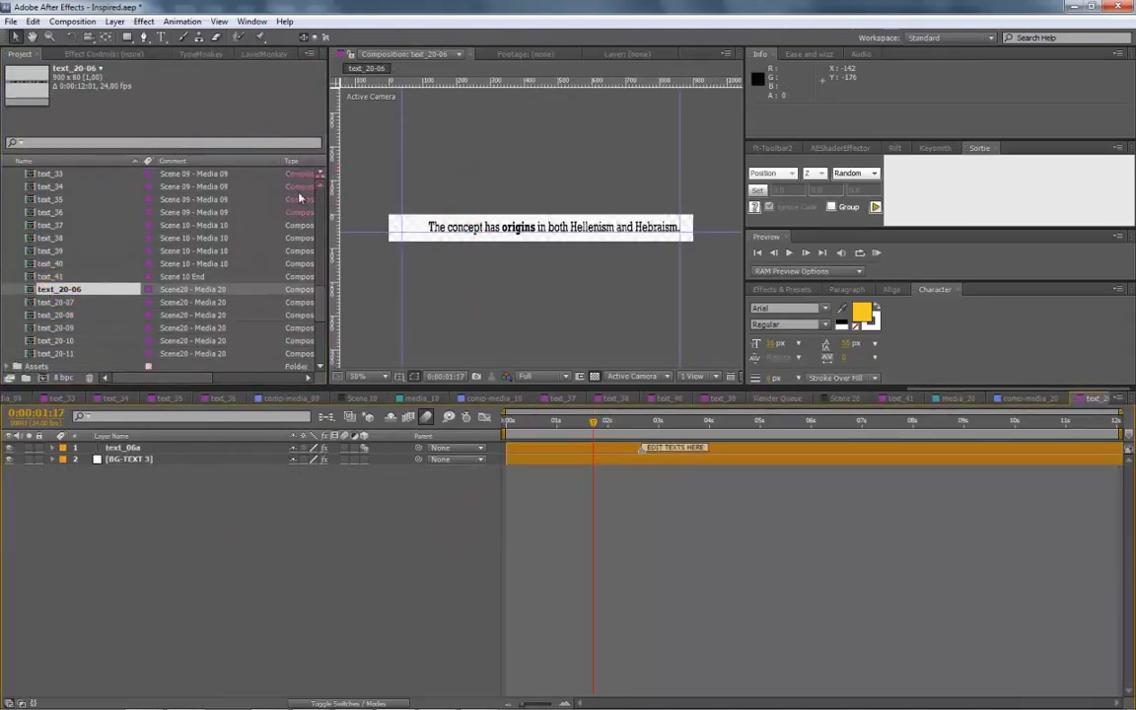
pyautogui.click(161, 37)
pyautogui.moveTo(427, 227); pyautogui.dragTo(534, 229)
pyautogui.write('Enter your ne')
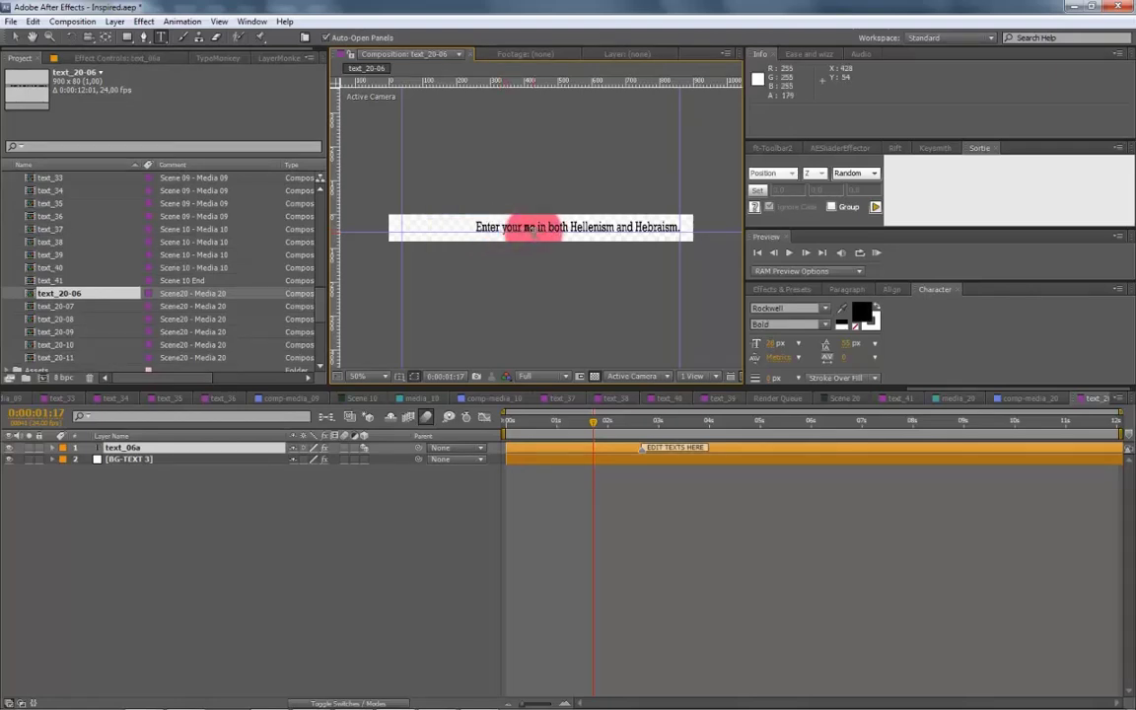
pyautogui.write('w test')
pyautogui.write(' with the Tye too')
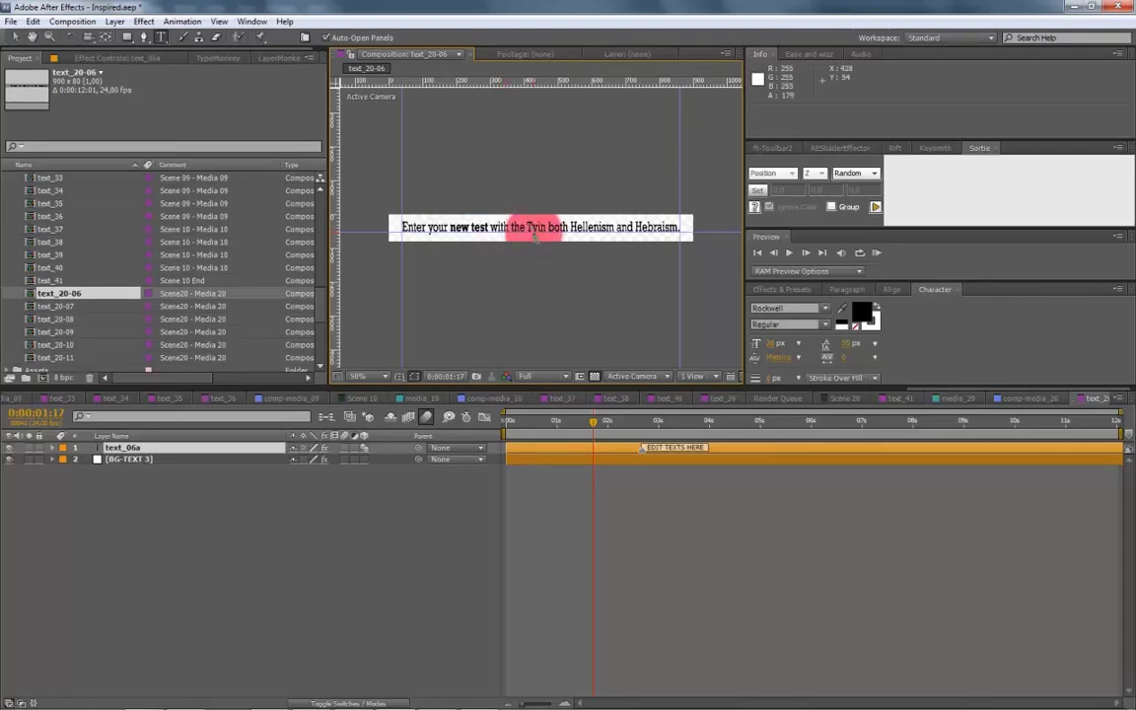
pyautogui.write('l.')
pyautogui.click(228, 447)
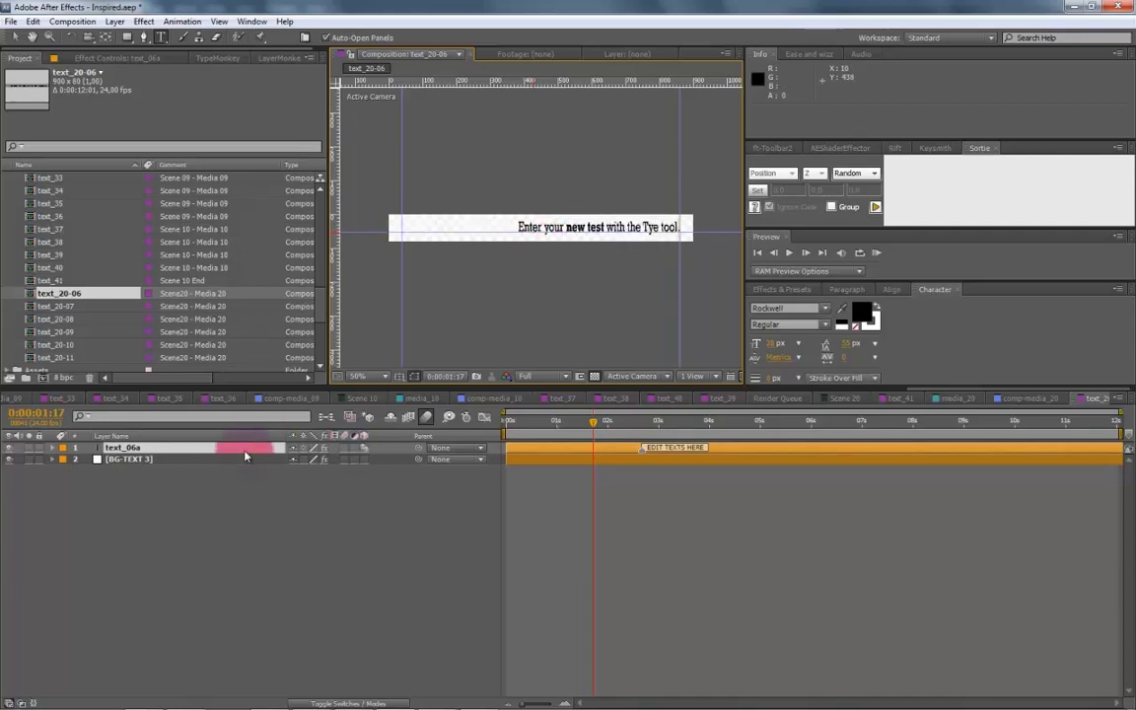
# Open the remaining text compositions text_20-07 to text_20-11 one after another to check their contents.
pyautogui.doubleClick(59, 306)
pyautogui.doubleClick(94, 315)
pyautogui.doubleClick(95, 328)
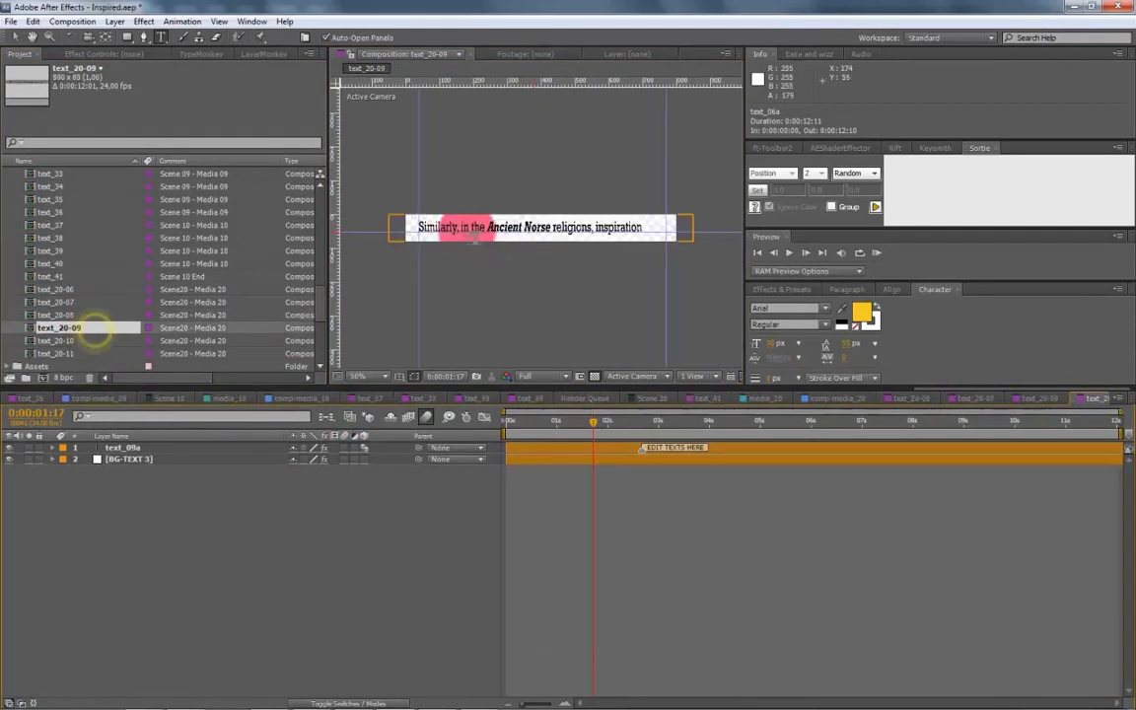
pyautogui.doubleClick(97, 341)
pyautogui.doubleClick(99, 353)
# Return to the Scene 20 composition and replace the source of its text_06 layer with text_20-06.
pyautogui.scroll(-5, 129, 269)
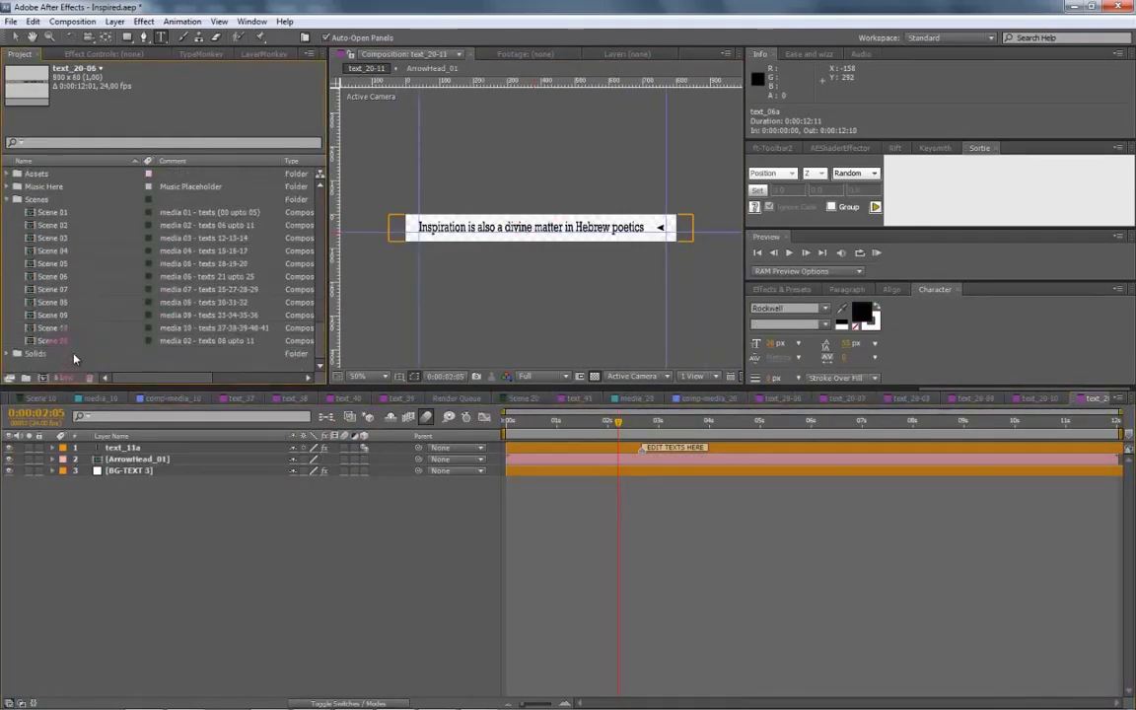
pyautogui.doubleClick(55, 341)
pyautogui.click(179, 538)
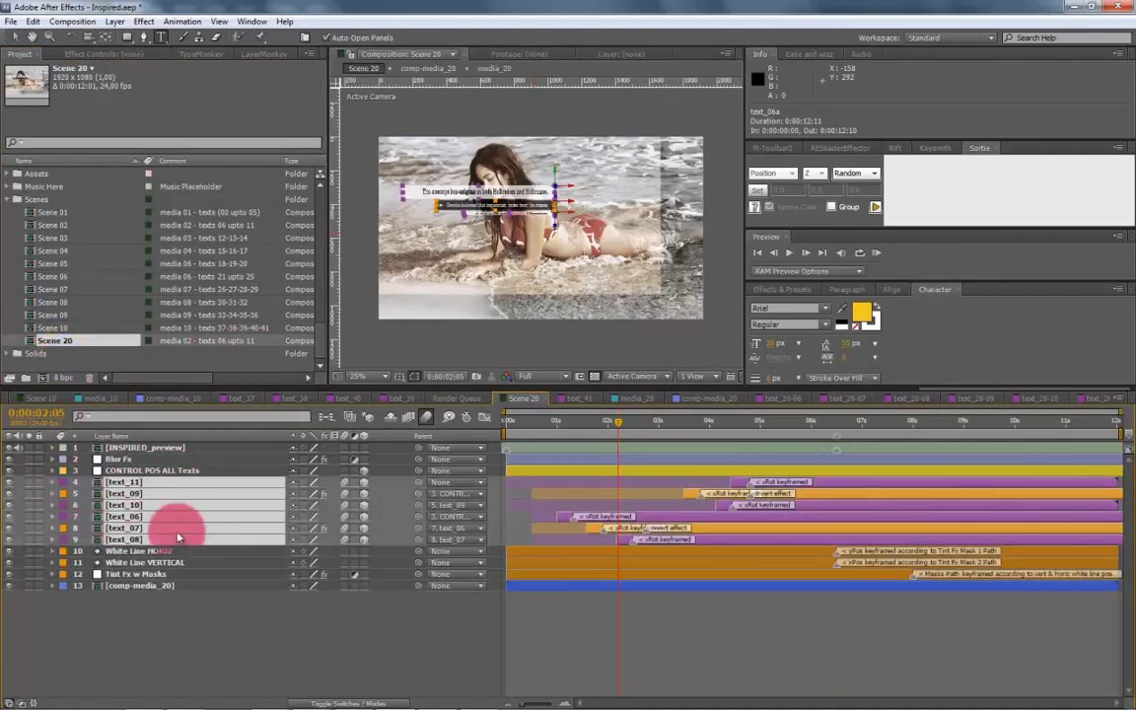
pyautogui.click(173, 616)
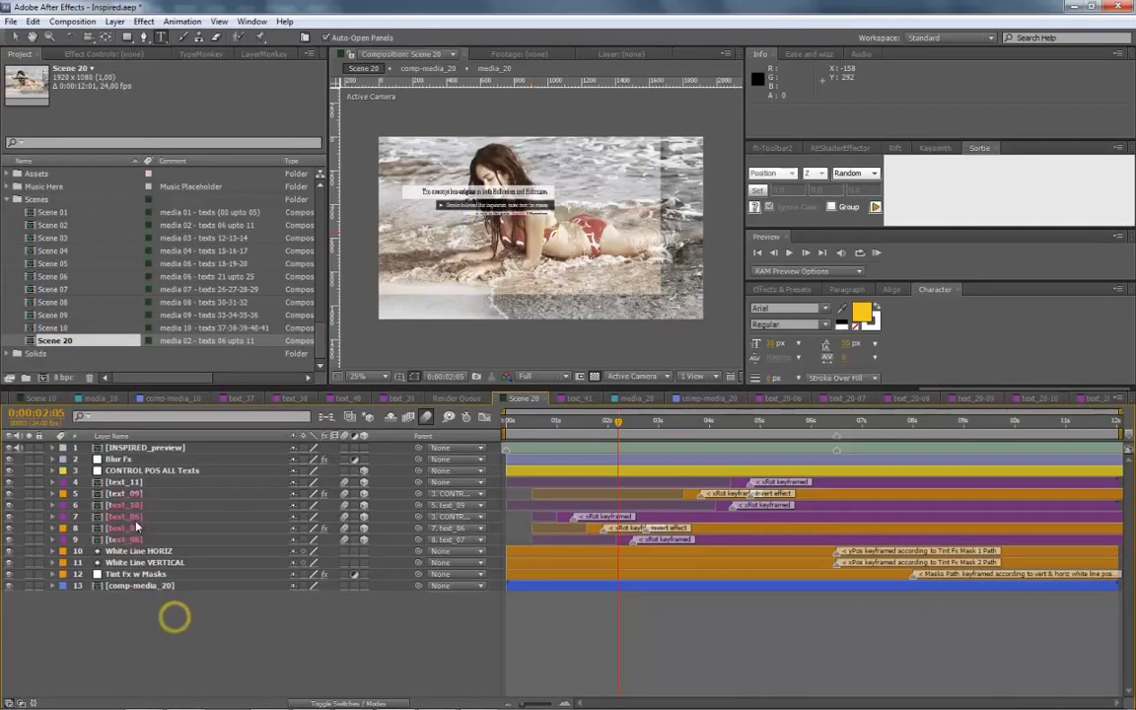
pyautogui.click(113, 516)
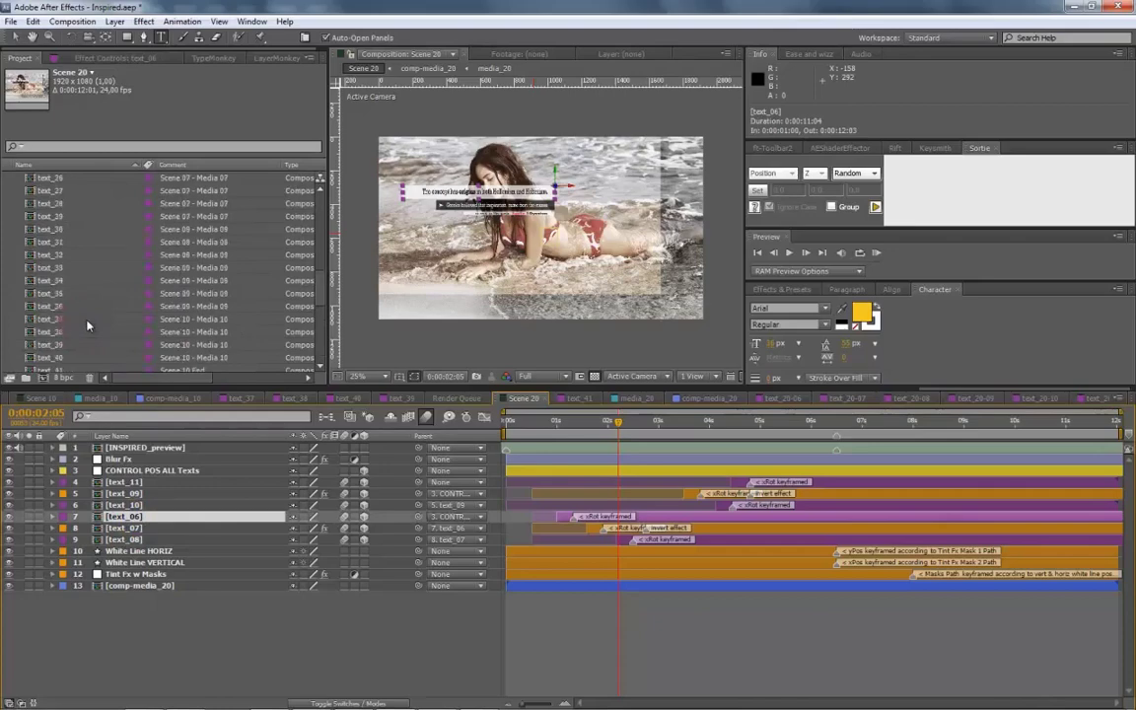
pyautogui.click(59, 307)
pyautogui.moveTo(59, 307); pyautogui.dragTo(122, 516)
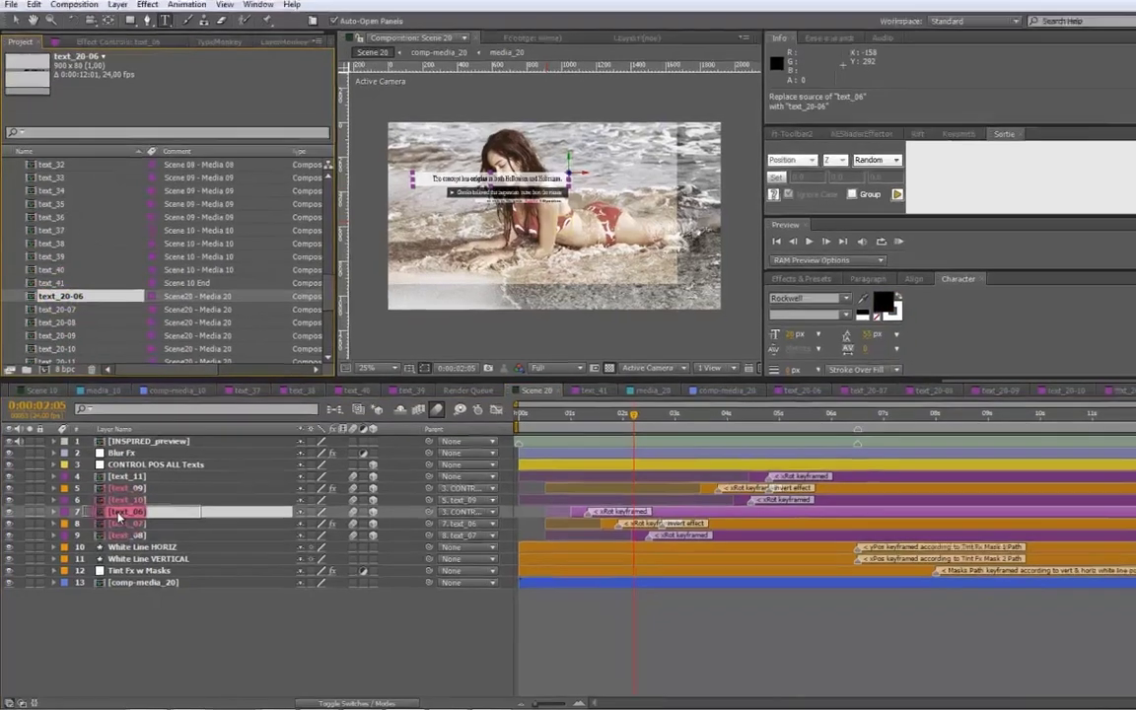
# Replace the sources of the text_07 and text_08 layers in Scene 20 with text_20-07 and text_20-08.
pyautogui.click(125, 527)
pyautogui.click(71, 319)
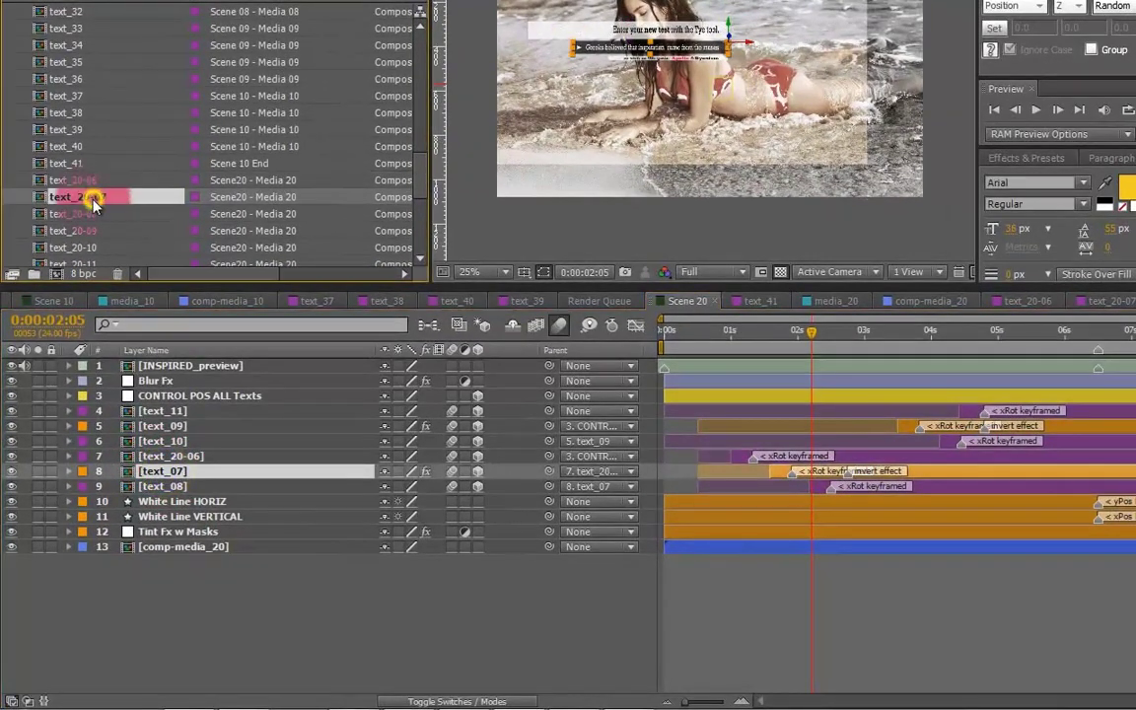
pyautogui.moveTo(94, 202); pyautogui.dragTo(148, 471)
pyautogui.click(148, 486)
pyautogui.click(76, 213)
pyautogui.moveTo(77, 213); pyautogui.dragTo(162, 496)
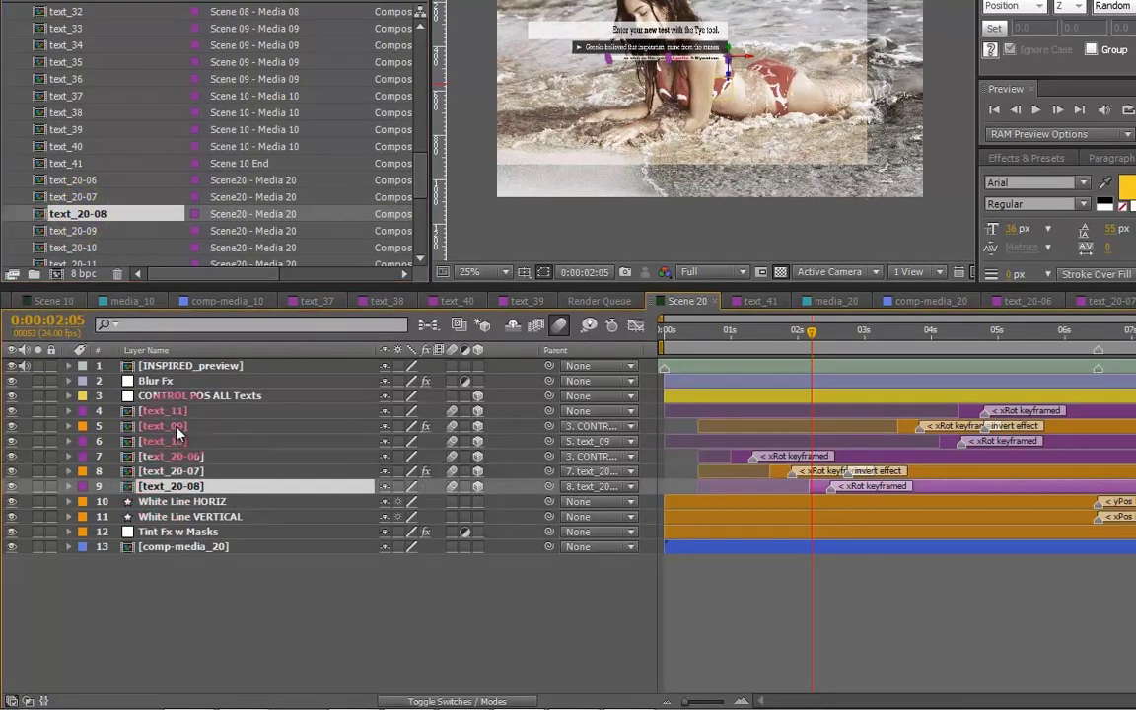
# Replace the sources of the text_09, text_10 and text_11 layers with text_20-09, text_20-10 and text_20-11.
pyautogui.click(163, 426)
pyautogui.click(97, 230)
pyautogui.moveTo(97, 230); pyautogui.dragTo(168, 426)
pyautogui.click(170, 443)
pyautogui.click(84, 246)
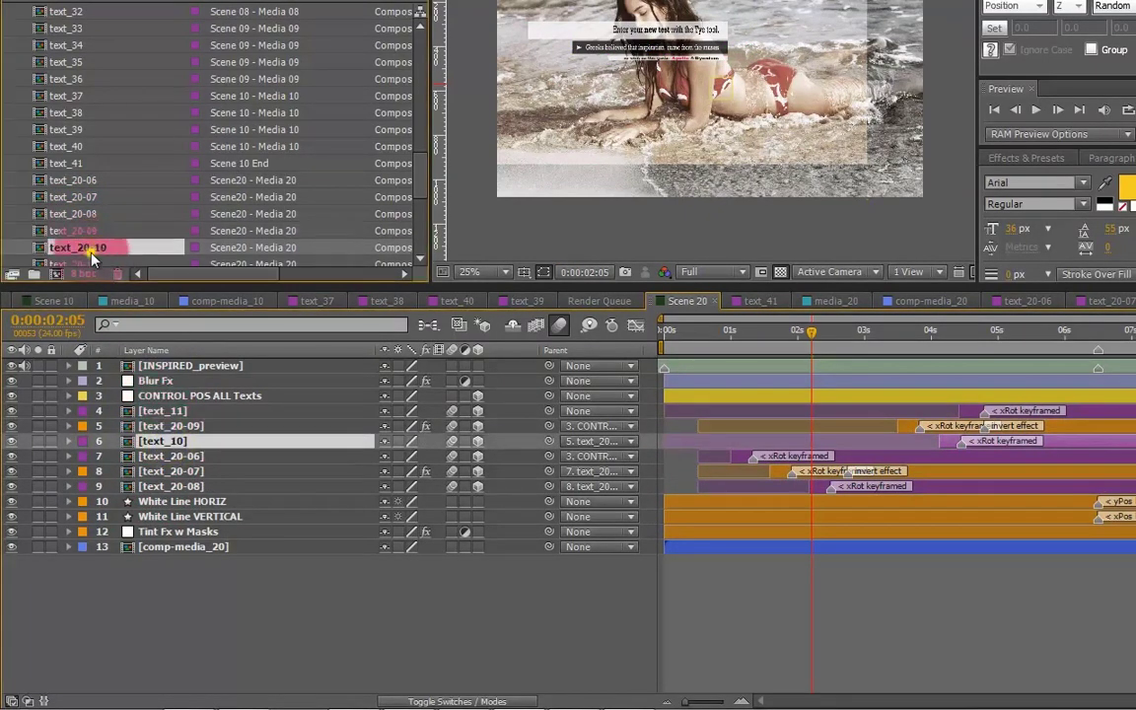
pyautogui.moveTo(84, 246); pyautogui.dragTo(152, 440)
pyautogui.click(156, 412)
pyautogui.scroll(-1, 106, 240)
pyautogui.click(76, 213)
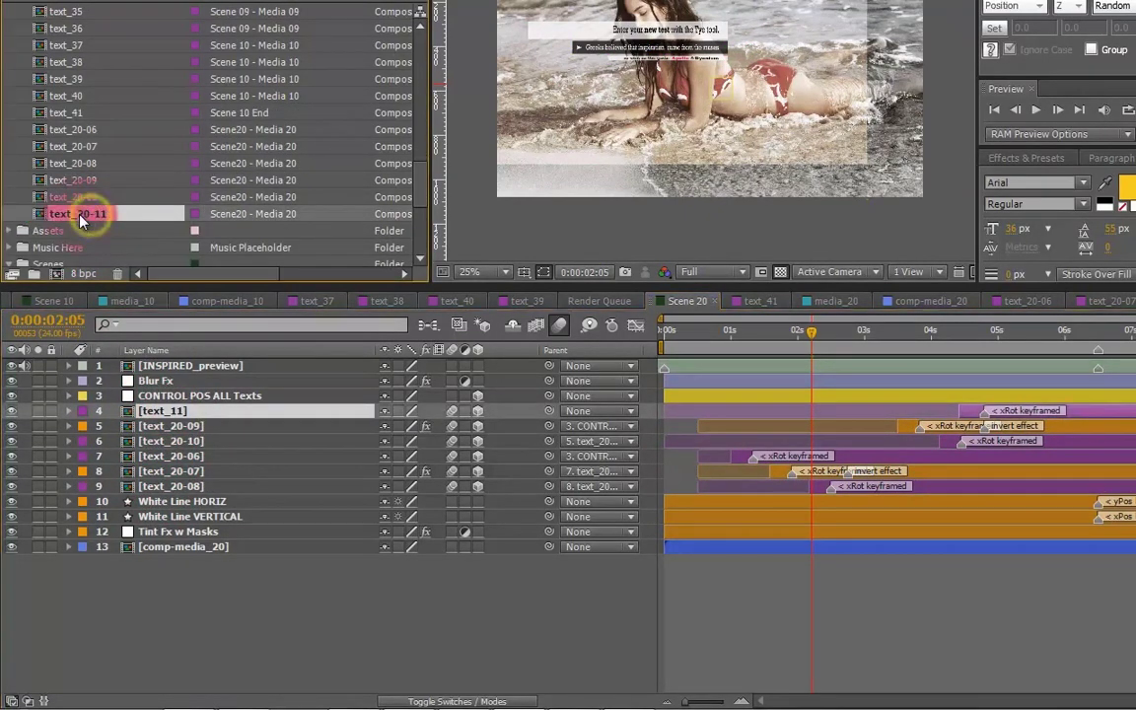
pyautogui.moveTo(77, 213); pyautogui.dragTo(148, 410)
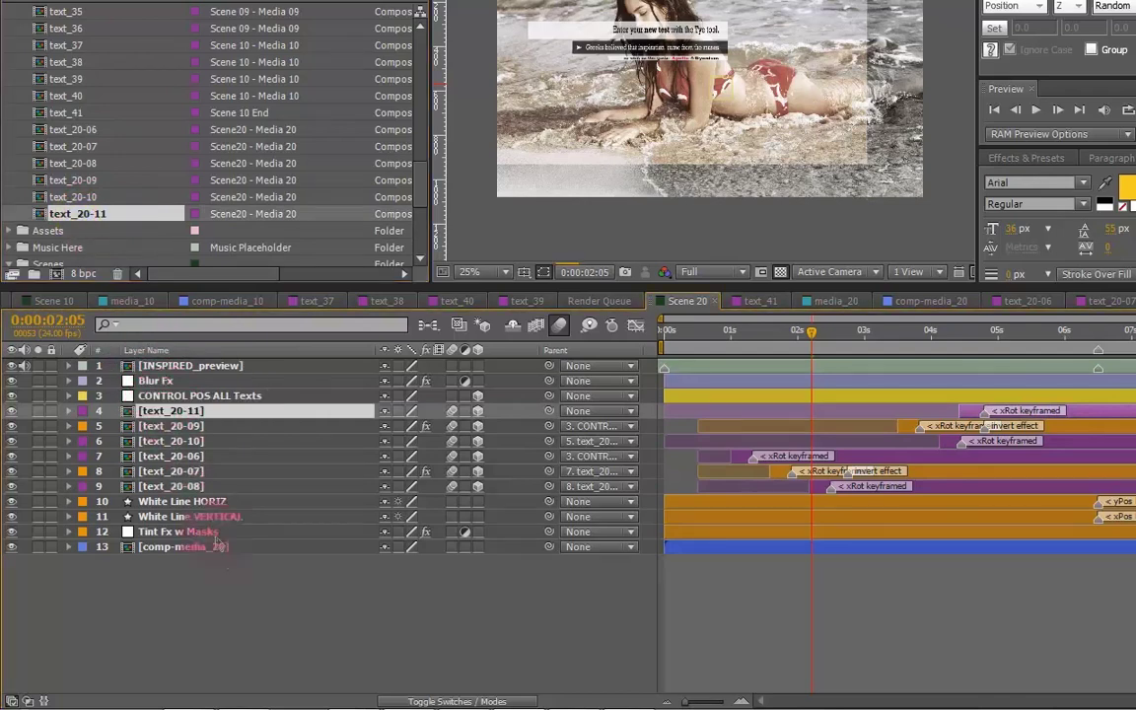
# Select the six replaced text layers together with comp-media_20 and preview Scene 20 at about 0:00:04:18.
pyautogui.click(197, 414)
pyautogui.keyDown('shift'); pyautogui.click(195, 485); pyautogui.keyUp('shift')
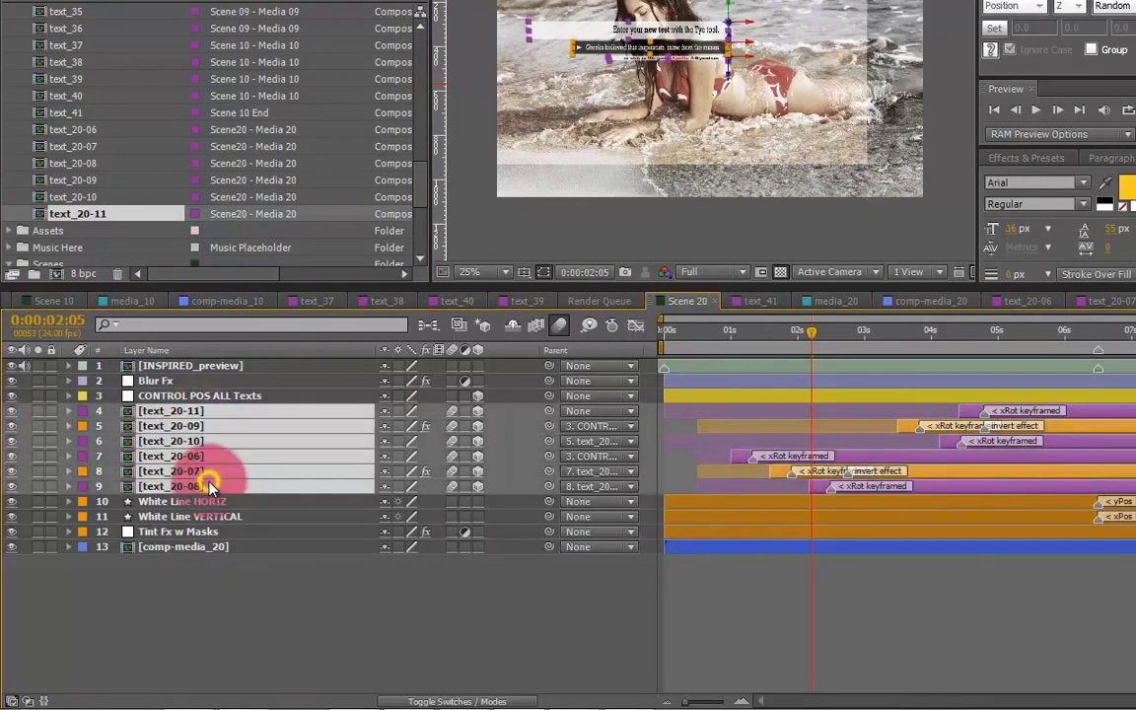
pyautogui.keyDown('ctrl'); pyautogui.click(212, 545); pyautogui.keyUp('ctrl')
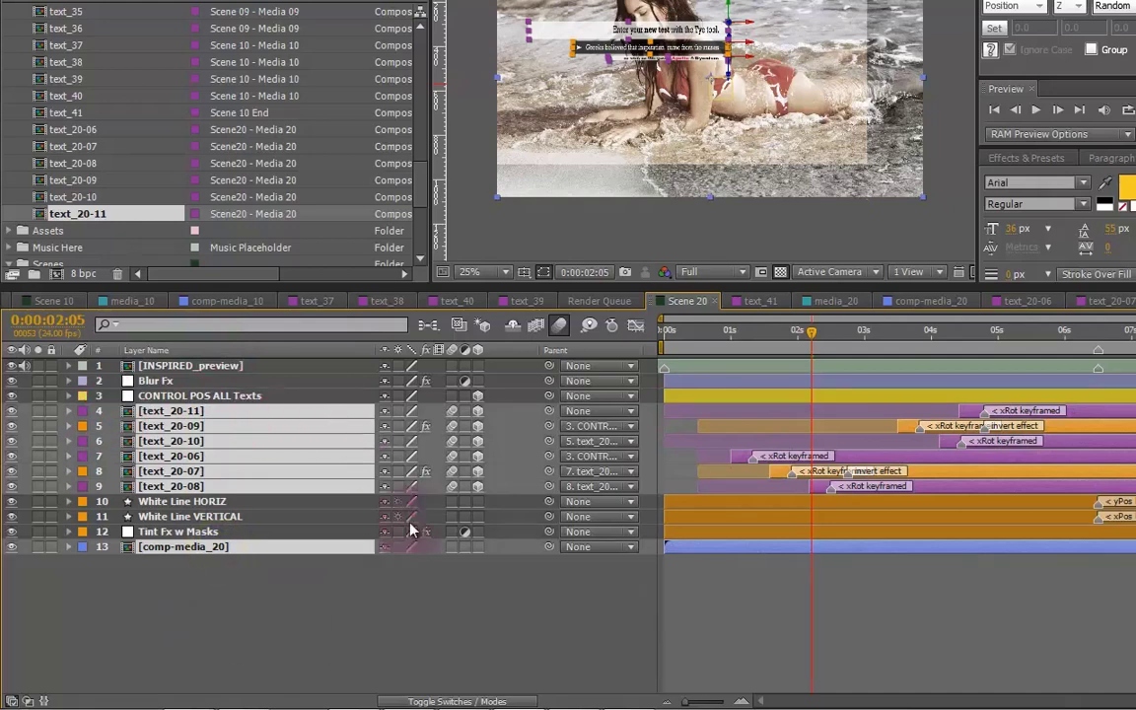
pyautogui.moveTo(905, 332); pyautogui.dragTo(983, 340)
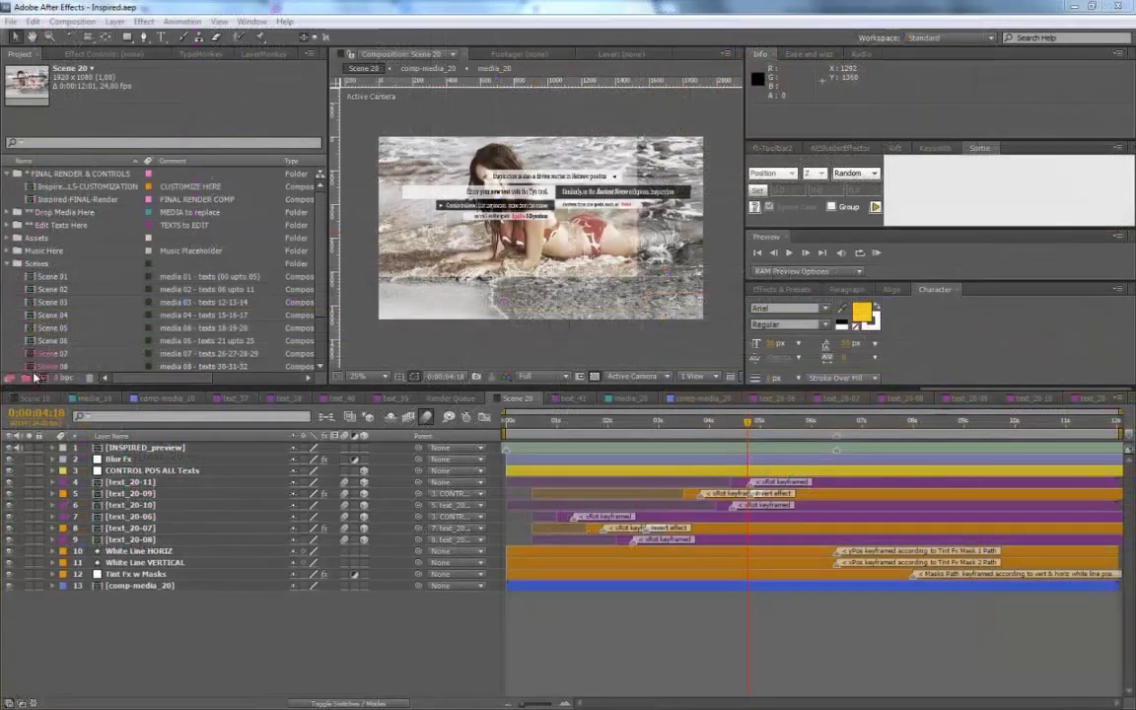
# Open Inspired-FINAL-Render and insert Scene 20 between the Scene 08 and Scene 07 layers, starting at 0:00:49:13.
pyautogui.doubleClick(79, 202)
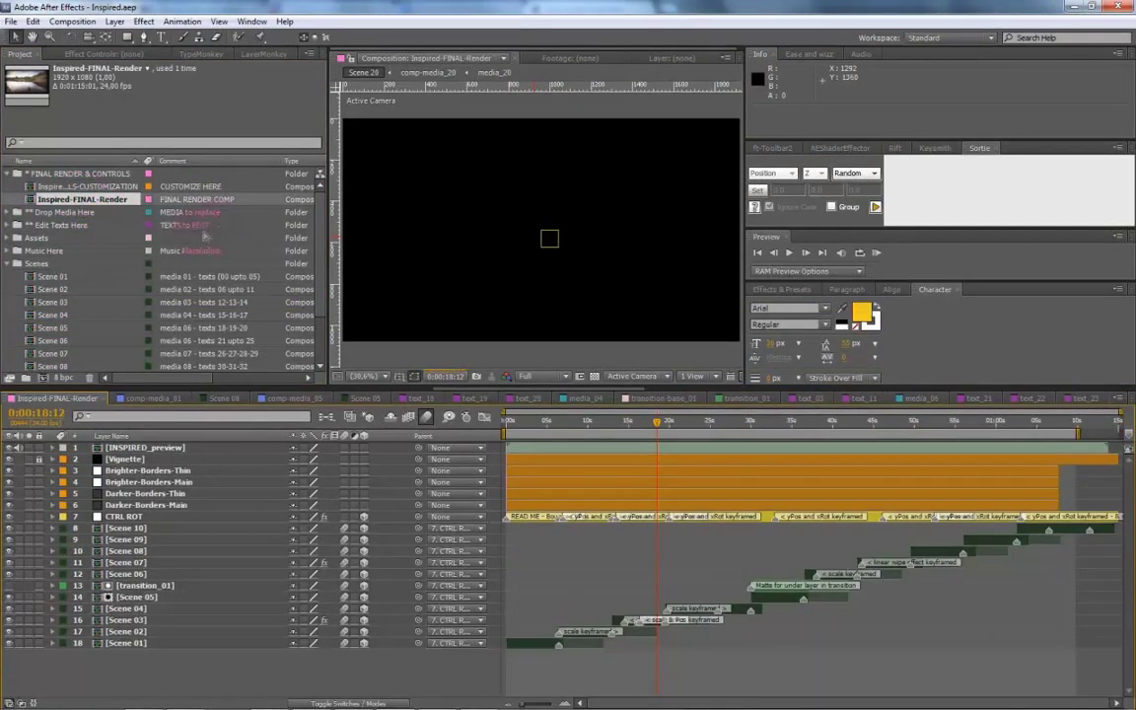
pyautogui.scroll(-1, 99, 227)
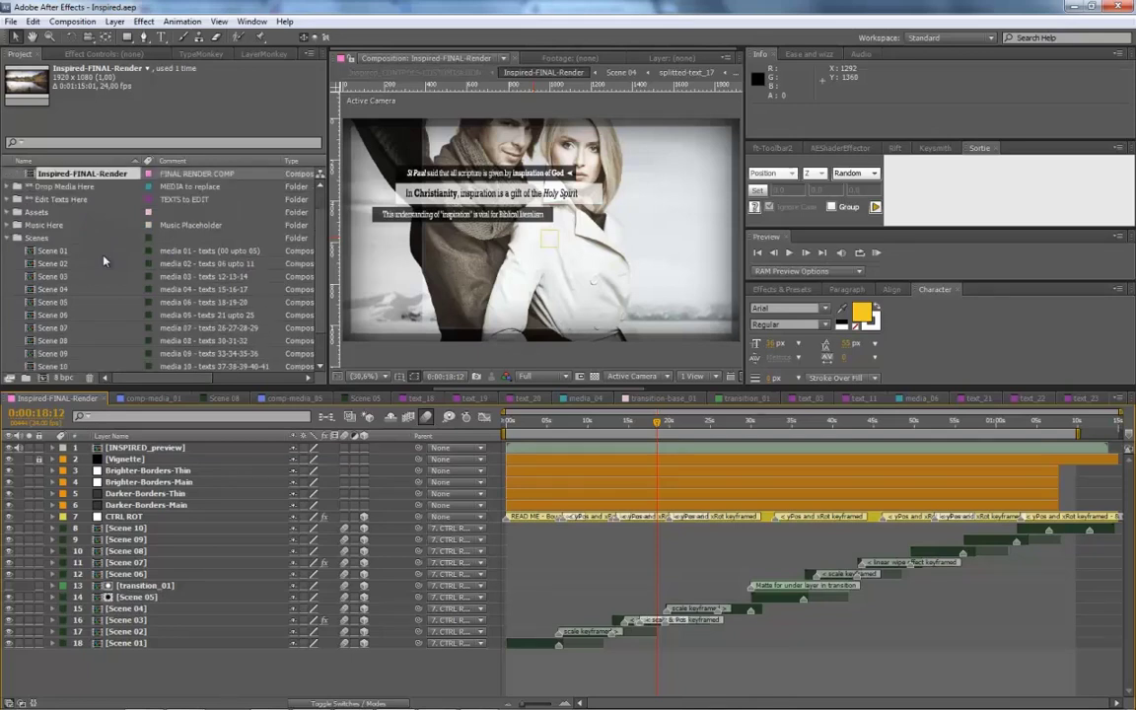
pyautogui.scroll(-2, 60, 365)
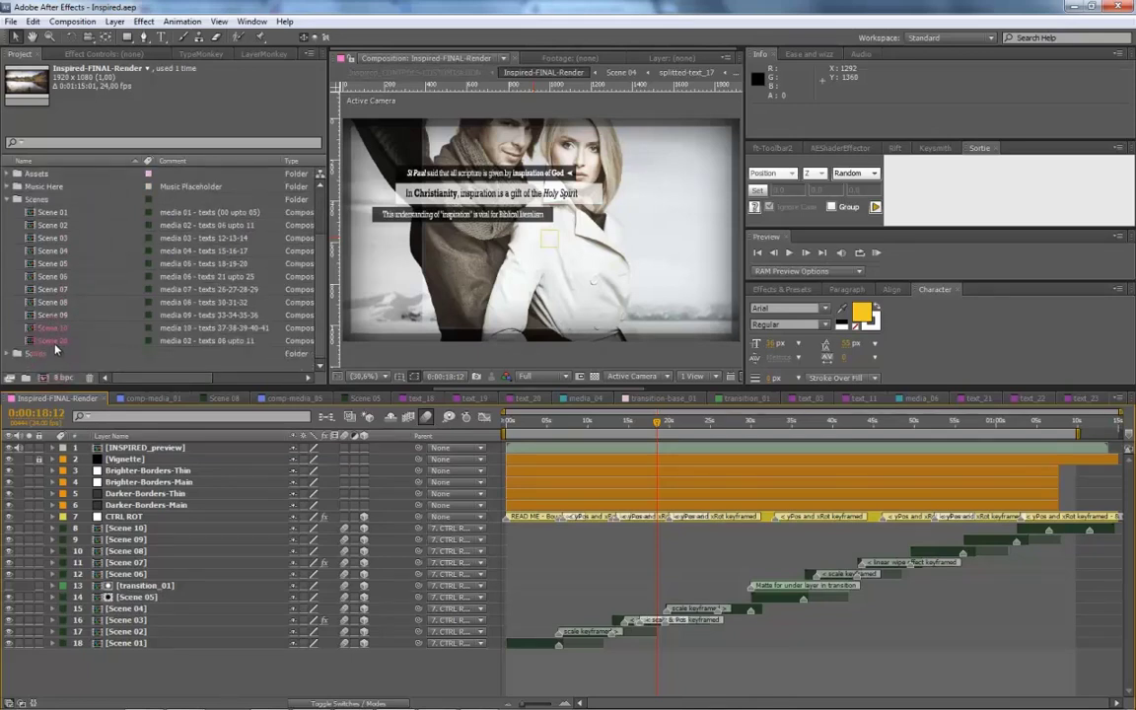
pyautogui.click(54, 341)
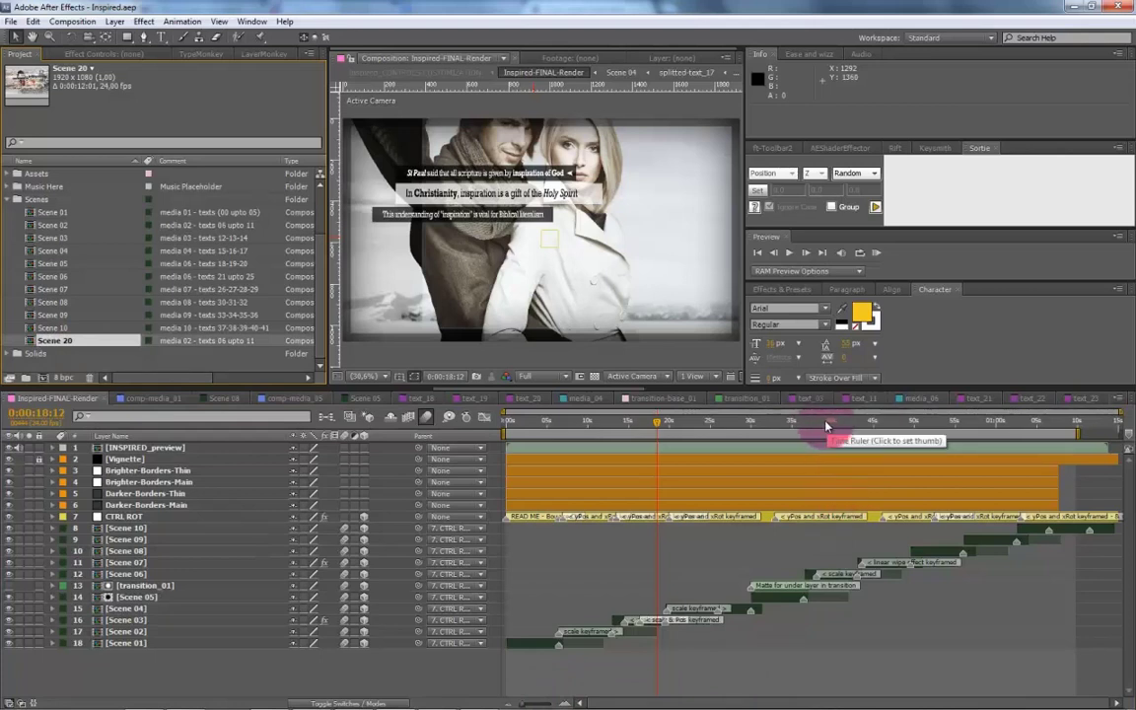
pyautogui.click(260, 562)
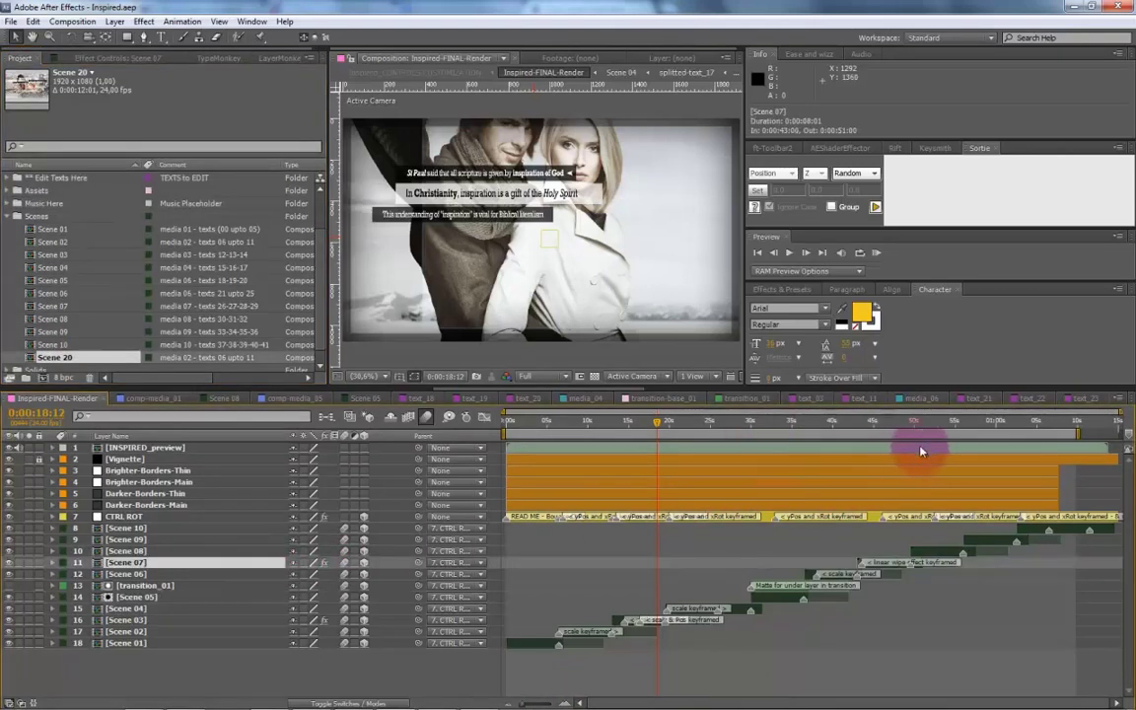
pyautogui.moveTo(55, 357); pyautogui.dragTo(887, 560)
pyautogui.moveTo(568, 703); pyautogui.dragTo(524, 702)
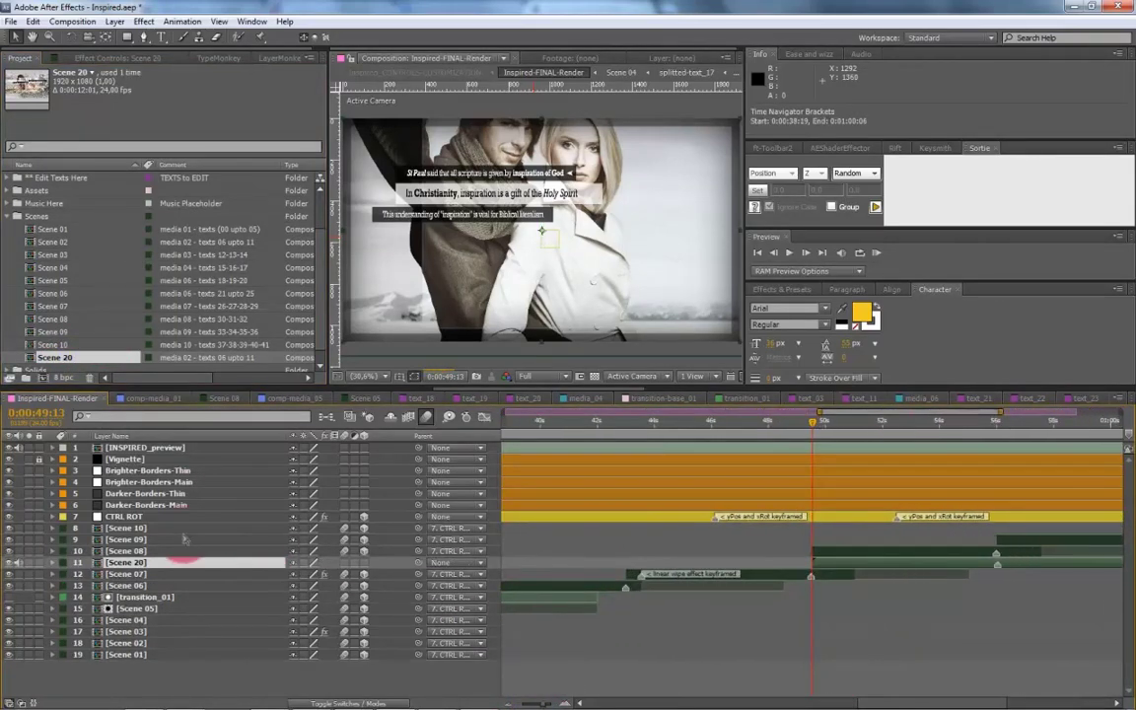
# Reveal the CTRL ROT keyframes and move the Scene 08, Scene 09 and Scene 10 layers so Scene 08 starts at 0:00:56:00.
pyautogui.click(128, 516)
pyautogui.press('u')
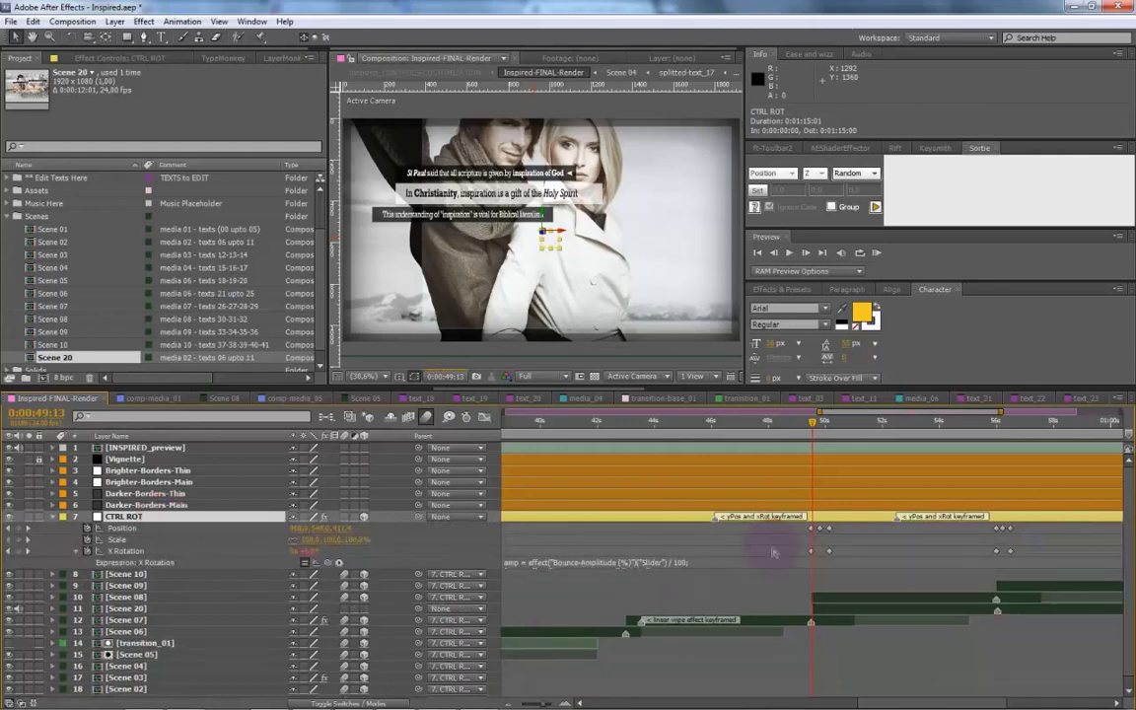
pyautogui.click(827, 529)
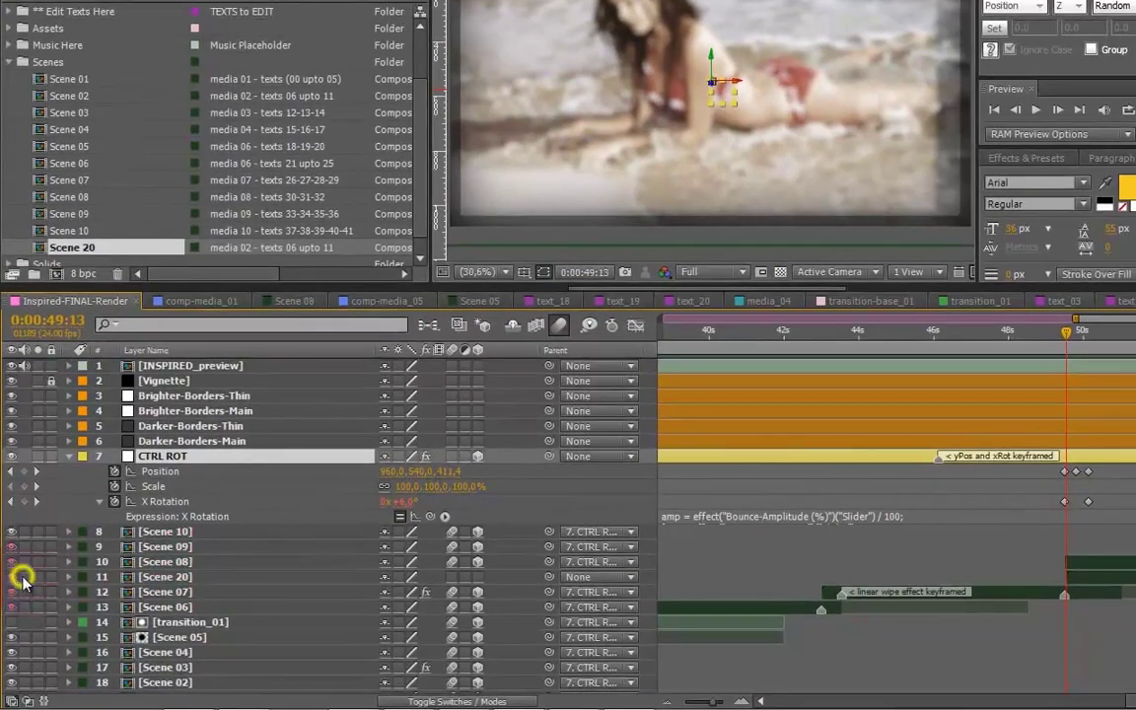
pyautogui.click(131, 597)
pyautogui.keyDown('shift'); pyautogui.click(169, 532); pyautogui.keyUp('shift')
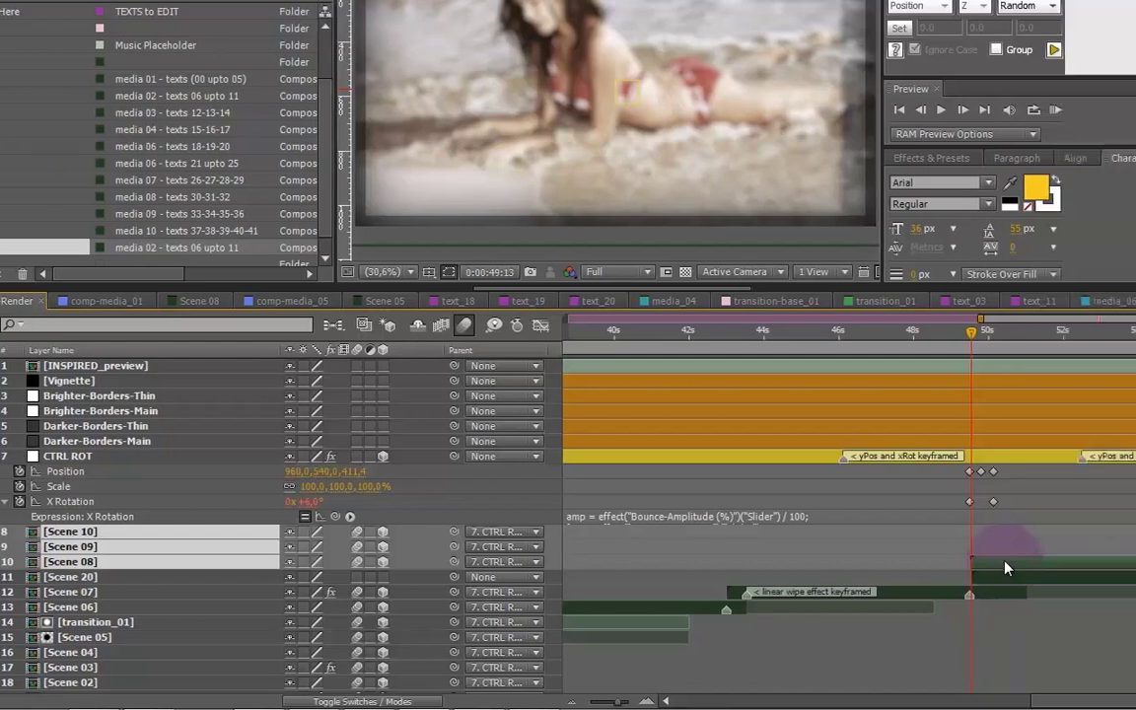
pyautogui.moveTo(1106, 563); pyautogui.dragTo(994, 580)
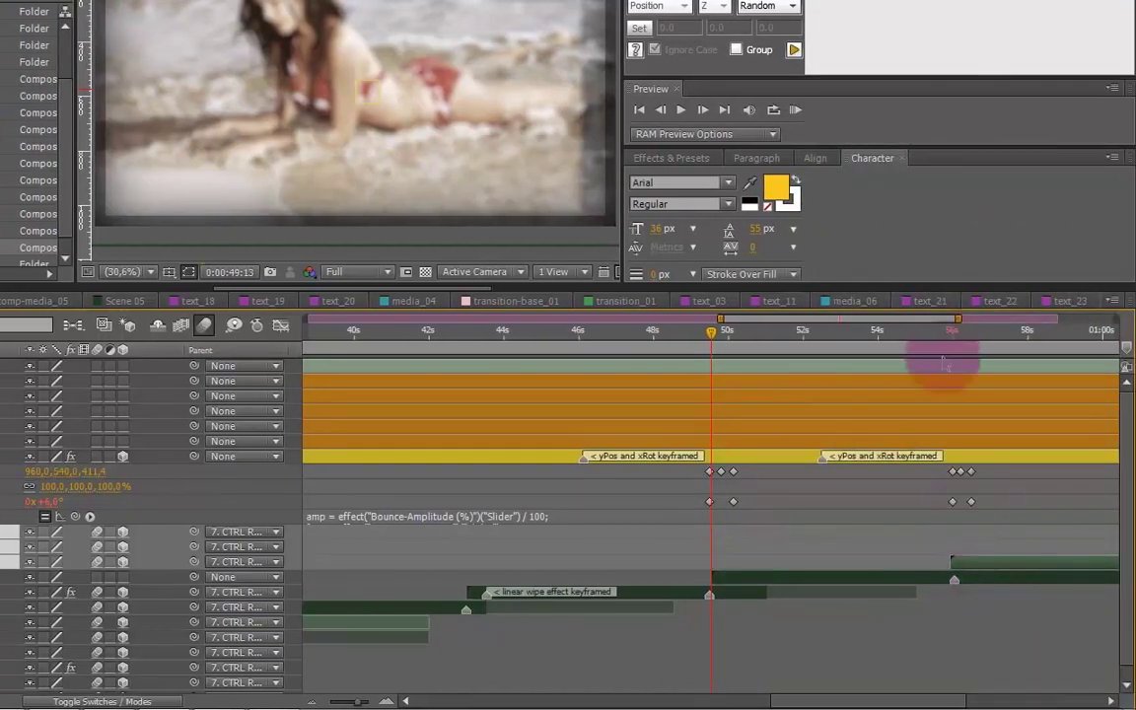
# Shift the CTRL ROT Position and X Rotation keyframes from 0:00:49:13 onward so they start at 0:00:56:00.
pyautogui.click(953, 336)
pyautogui.moveTo(765, 701); pyautogui.dragTo(800, 702)
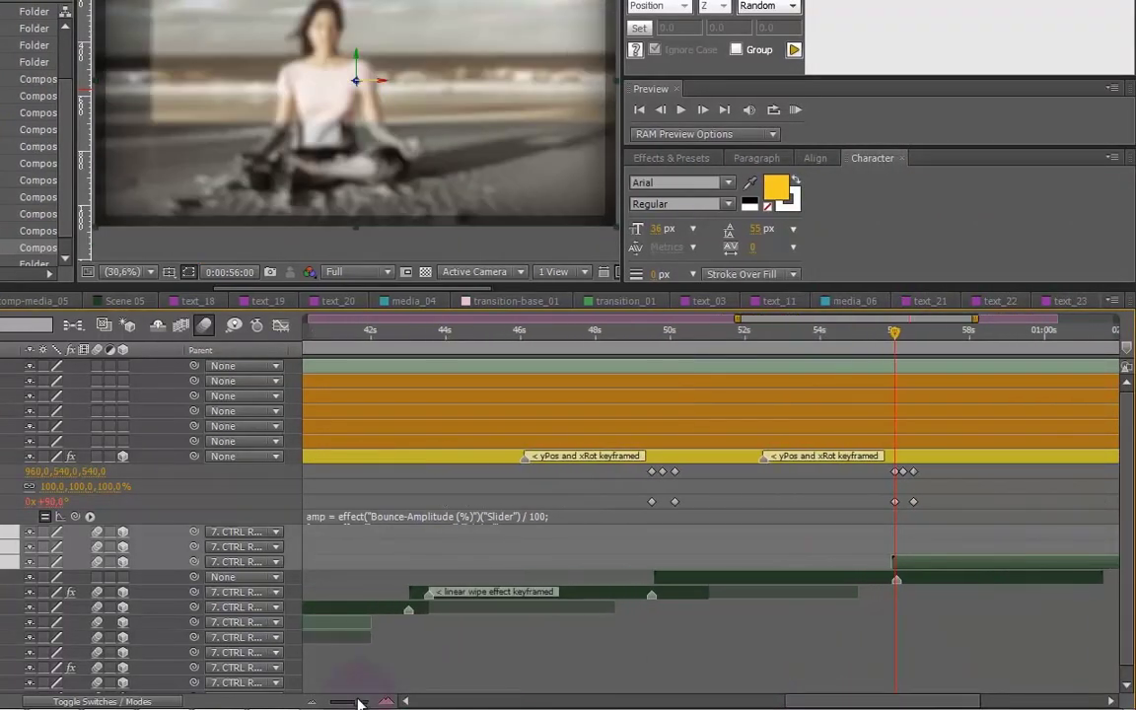
pyautogui.moveTo(359, 702); pyautogui.dragTo(348, 701)
pyautogui.moveTo(588, 469); pyautogui.dragTo(994, 525)
pyautogui.click(608, 475)
pyautogui.moveTo(608, 475); pyautogui.dragTo(739, 489)
pyautogui.moveTo(348, 701)
pyautogui.mouseDown()
pyautogui.moveTo(363, 701)
pyautogui.moveTo(345, 701)
pyautogui.mouseUp()
pyautogui.click(885, 471)
# Preview the transition from Scene 20 to Scene 08 near 0:00:56:23 and Scene 20 itself at 0:00:52:13.
pyautogui.moveTo(718, 340); pyautogui.dragTo(740, 348)
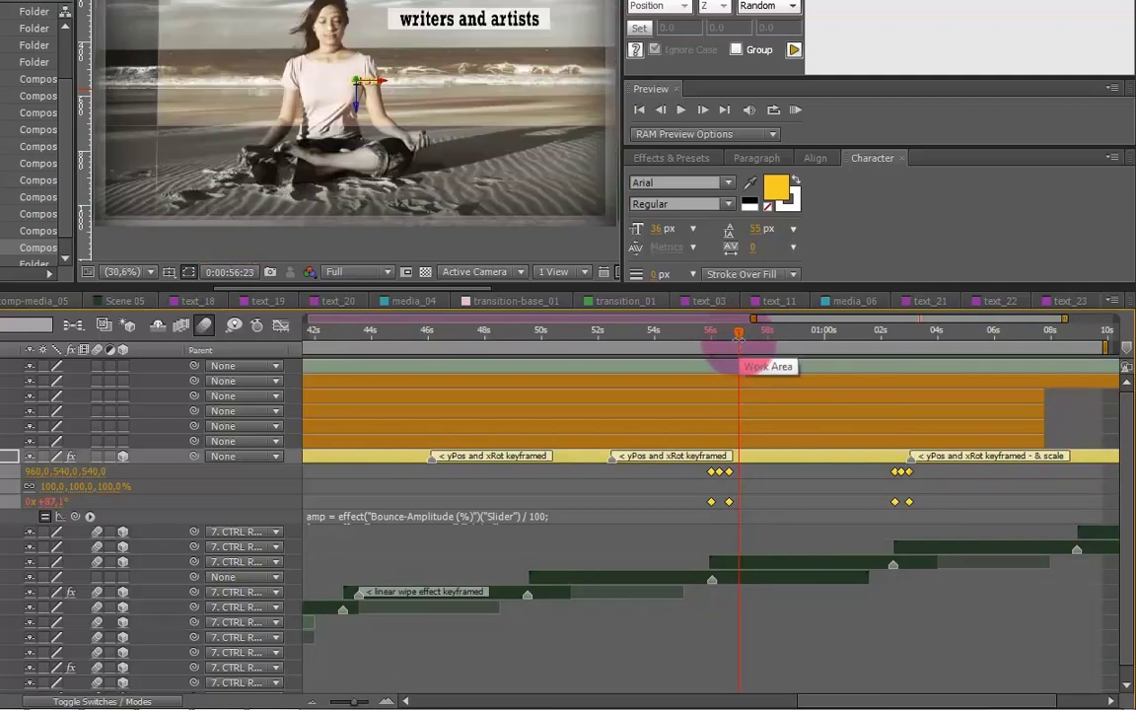
pyautogui.click(612, 337)
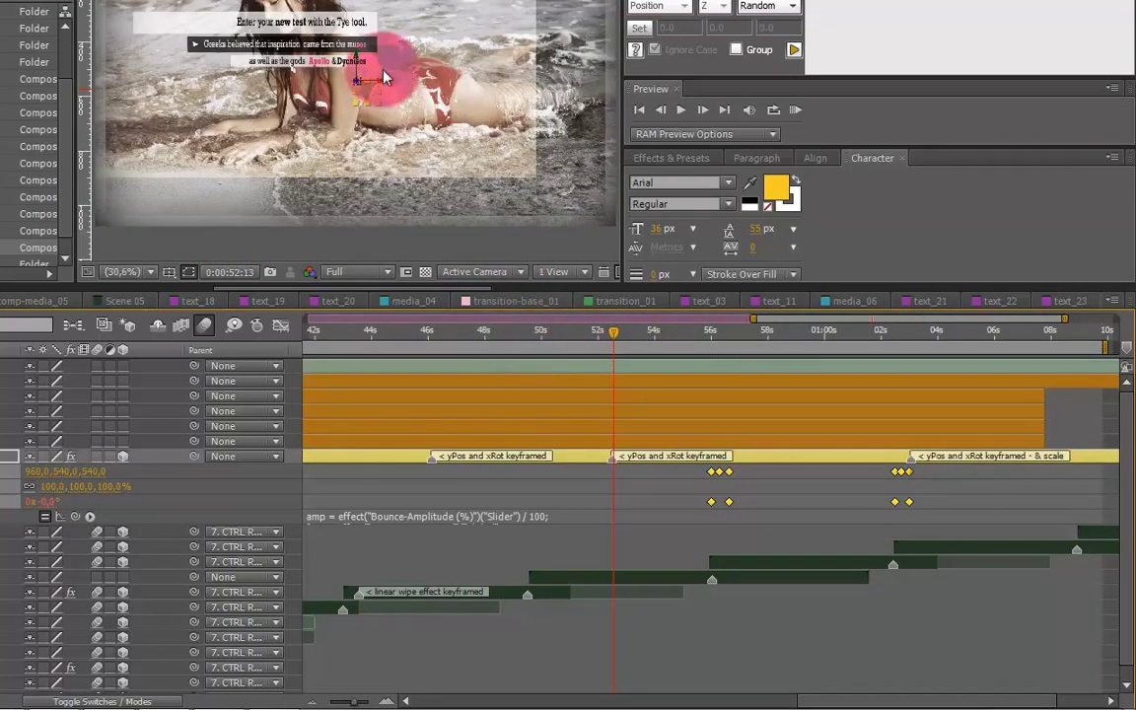
pyautogui.click(303, 129)
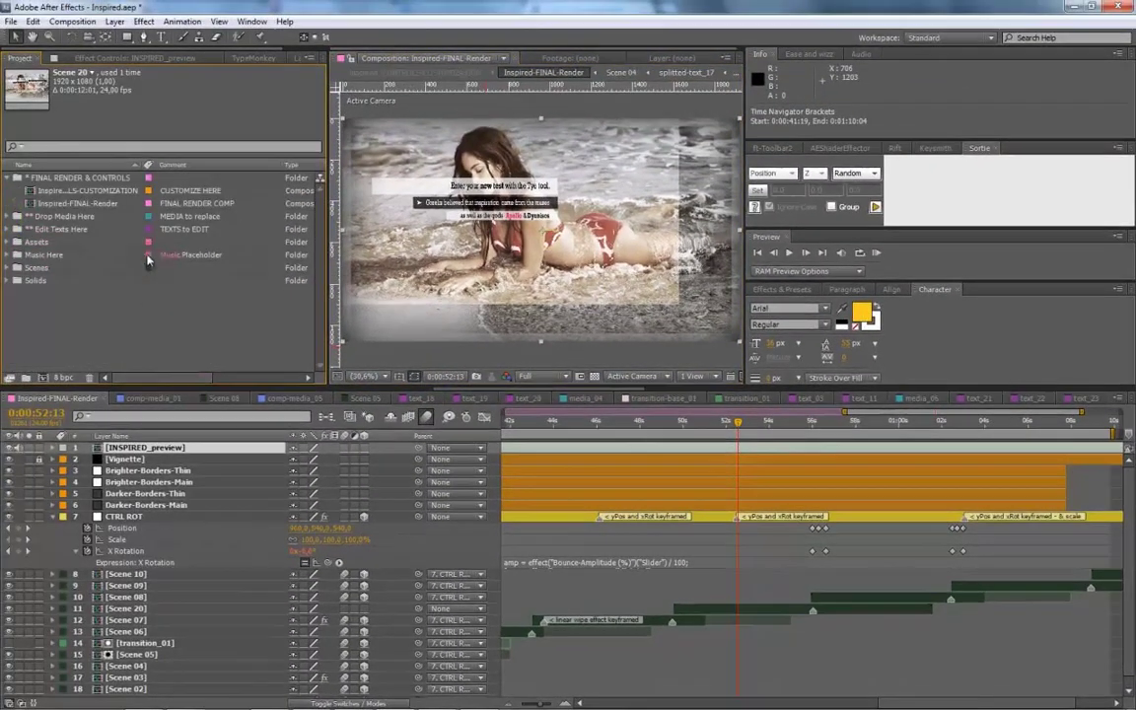
# Set the duration of the Inspired-FINAL-Render composition to 0:01:22:01.
pyautogui.rightClick(79, 204)
pyautogui.click(124, 211)
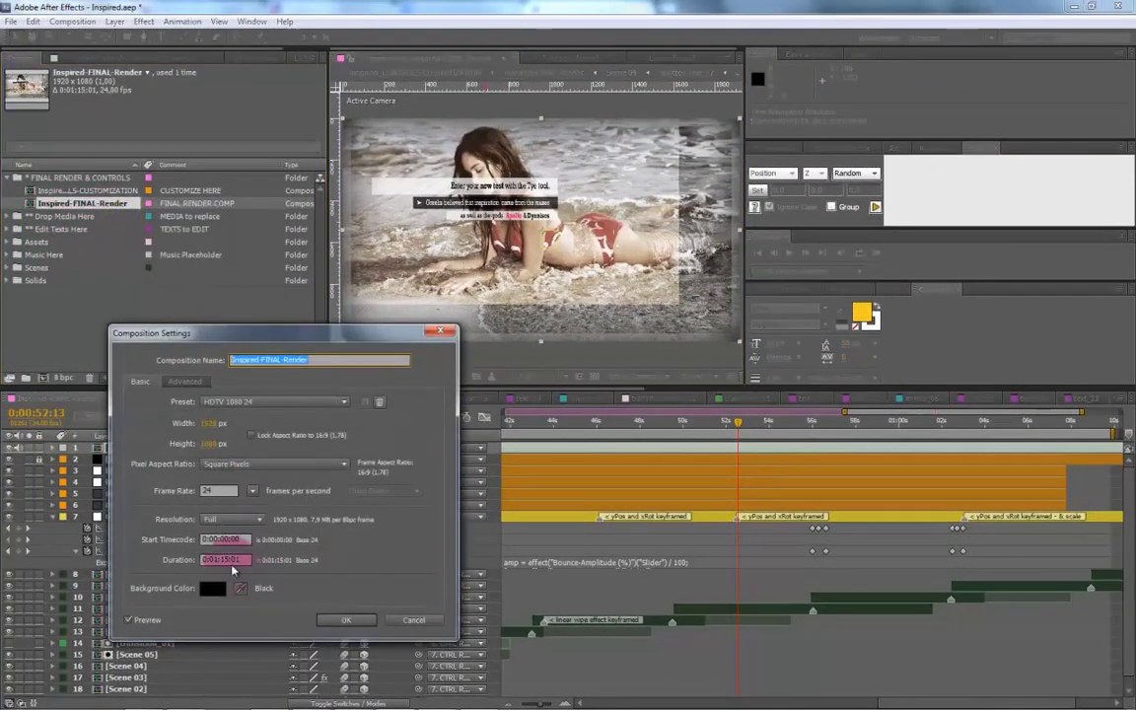
pyautogui.click(221, 560)
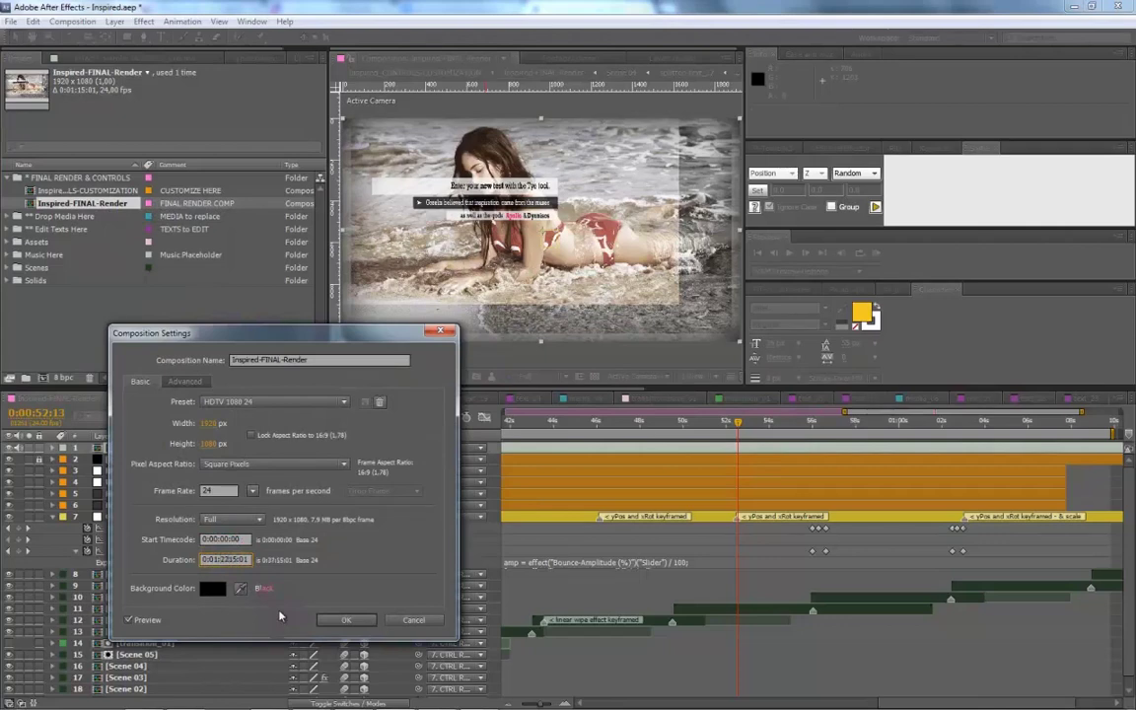
pyautogui.click(363, 623)
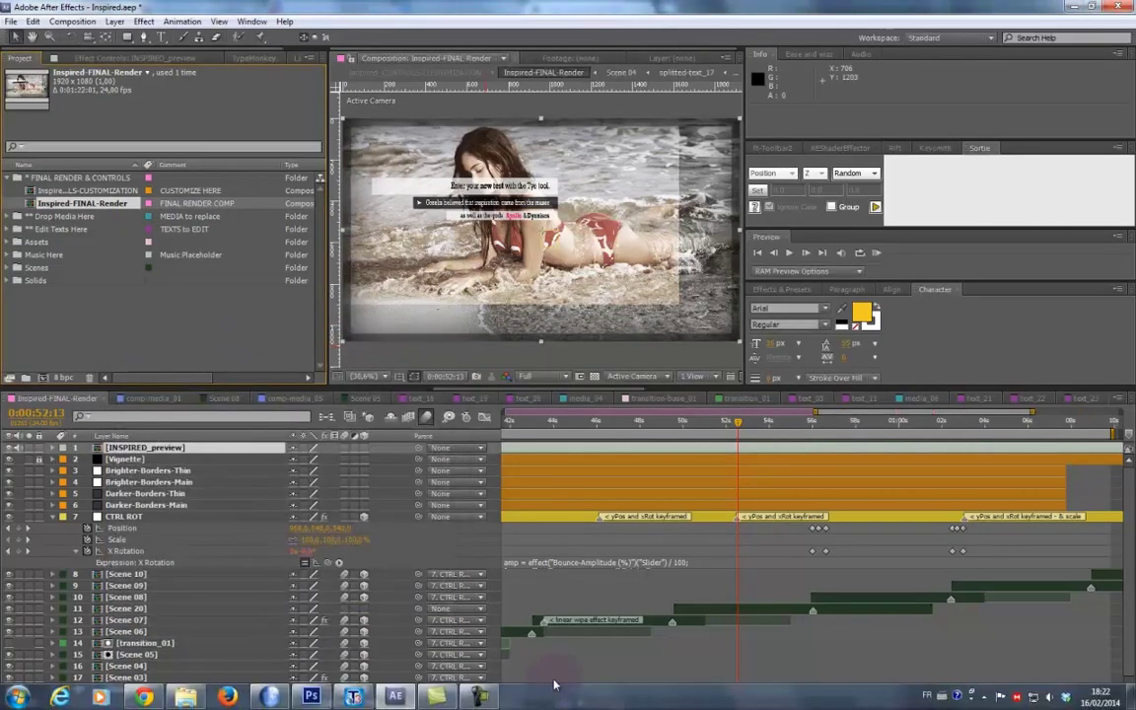
# Extend the four Brighter-Borders and Darker-Borders layers together so they end at about 0:01:14:03.
pyautogui.moveTo(542, 704); pyautogui.dragTo(524, 704)
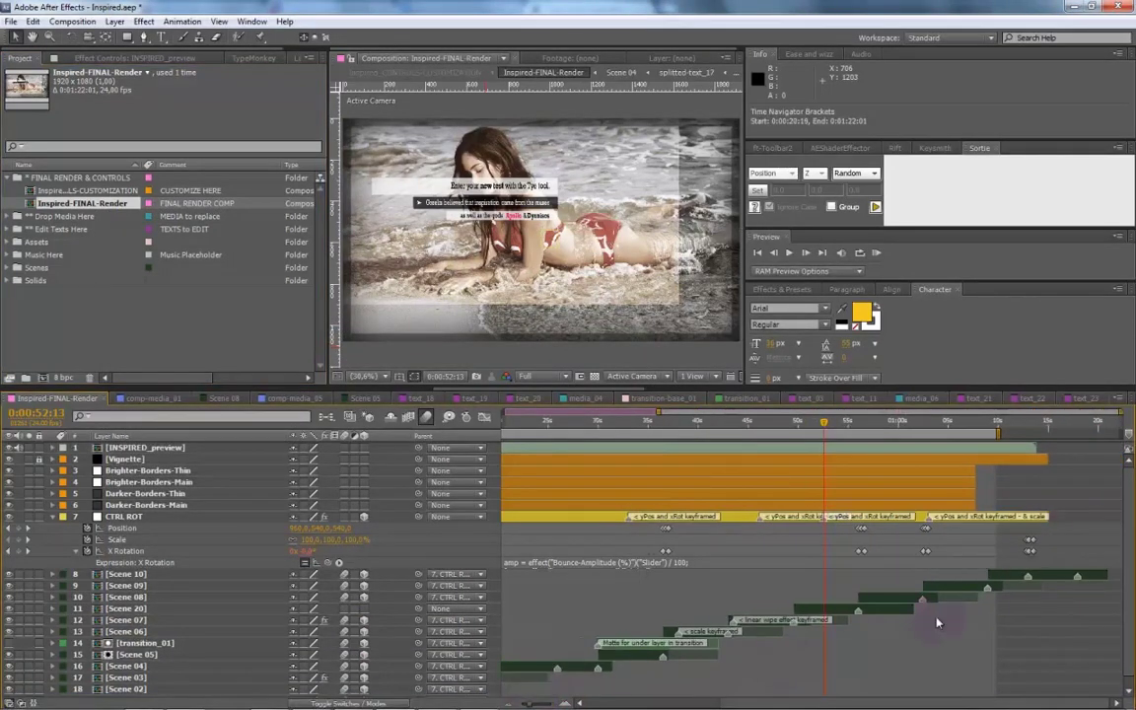
pyautogui.click(157, 471)
pyautogui.keyDown('shift'); pyautogui.click(178, 505); pyautogui.keyUp('shift')
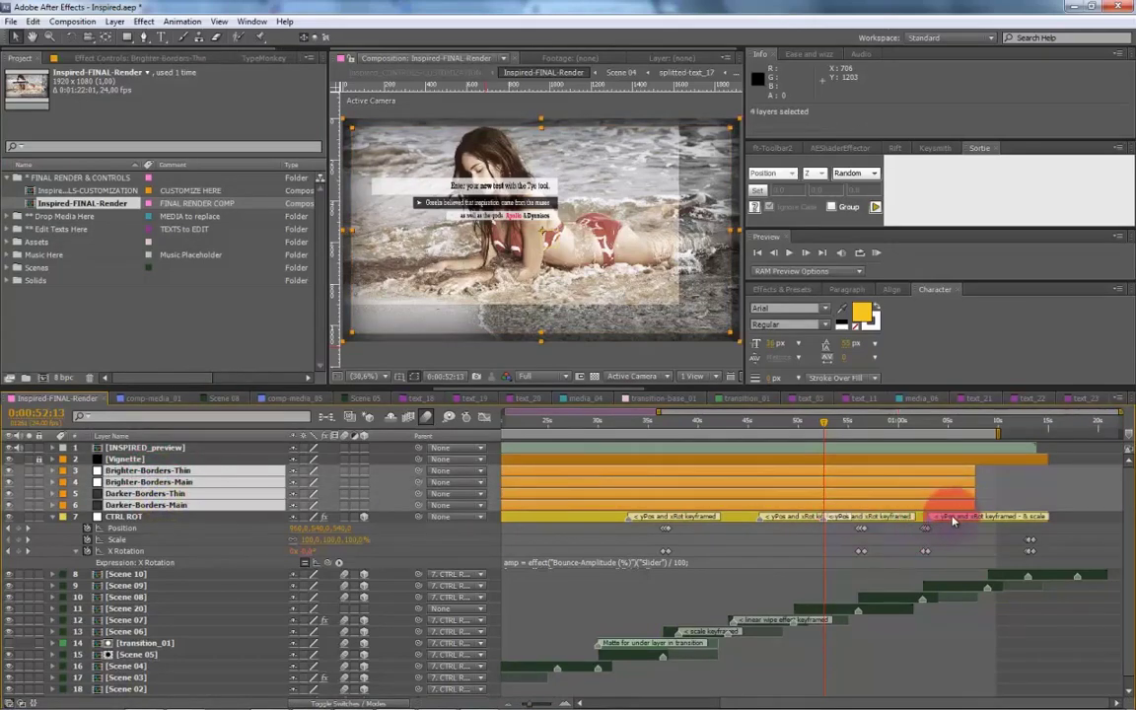
pyautogui.moveTo(972, 505); pyautogui.dragTo(1023, 501)
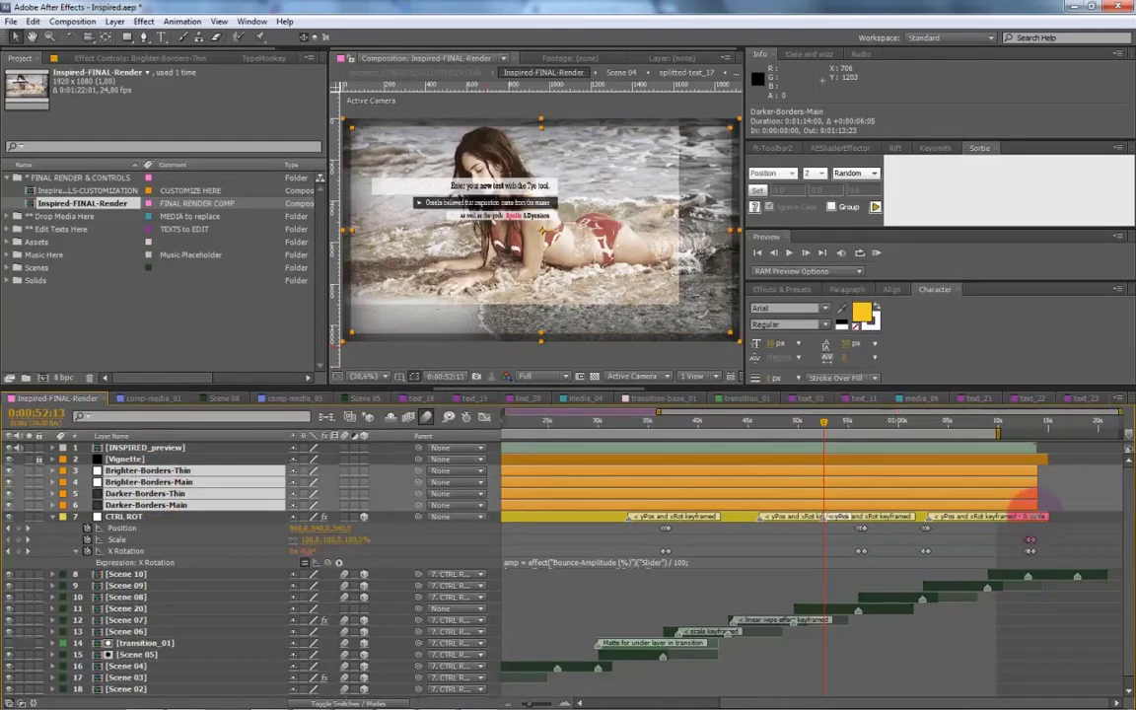
# Extend the Vignette layer to end at 0:01:21:00 and lengthen the CTRL ROT layer to about the same point.
pyautogui.click(1052, 456)
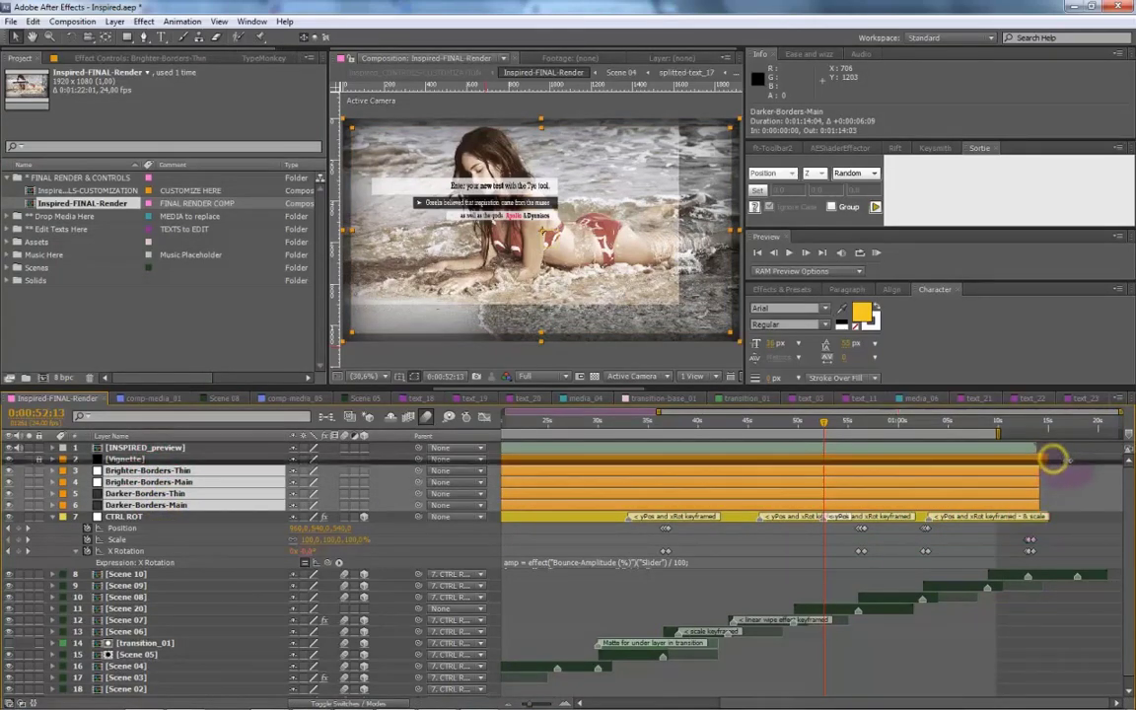
pyautogui.moveTo(1047, 458); pyautogui.dragTo(1110, 474)
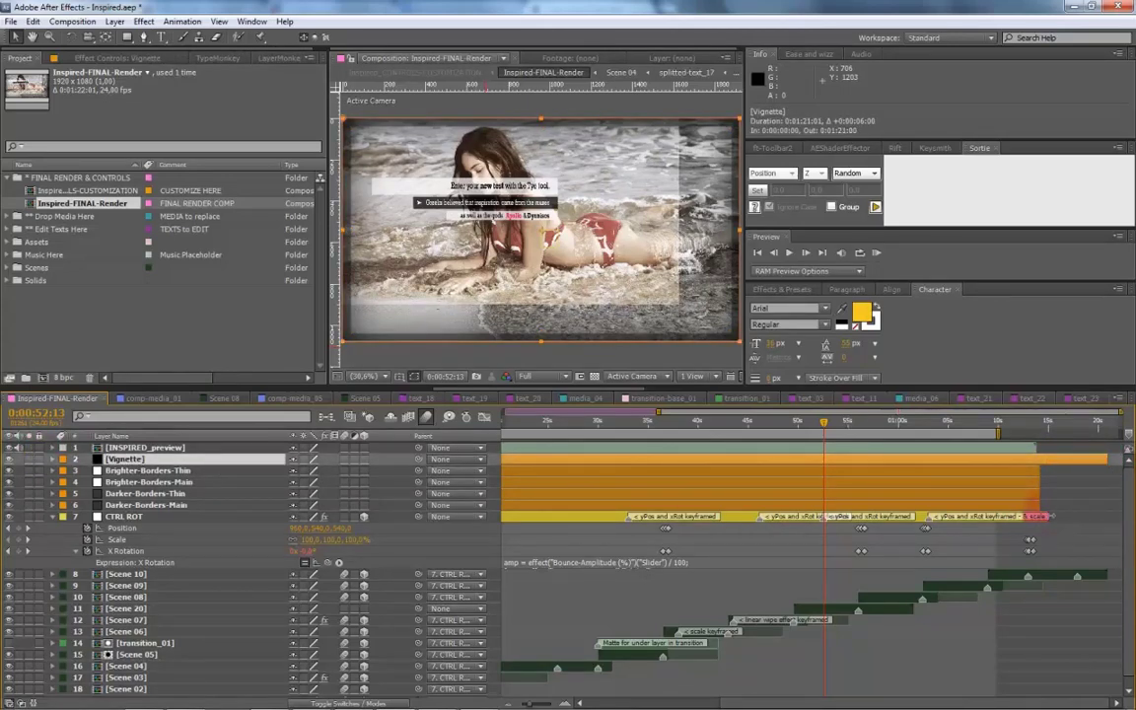
pyautogui.moveTo(1047, 516); pyautogui.dragTo(1105, 516)
pyautogui.moveTo(998, 431); pyautogui.dragTo(972, 426)
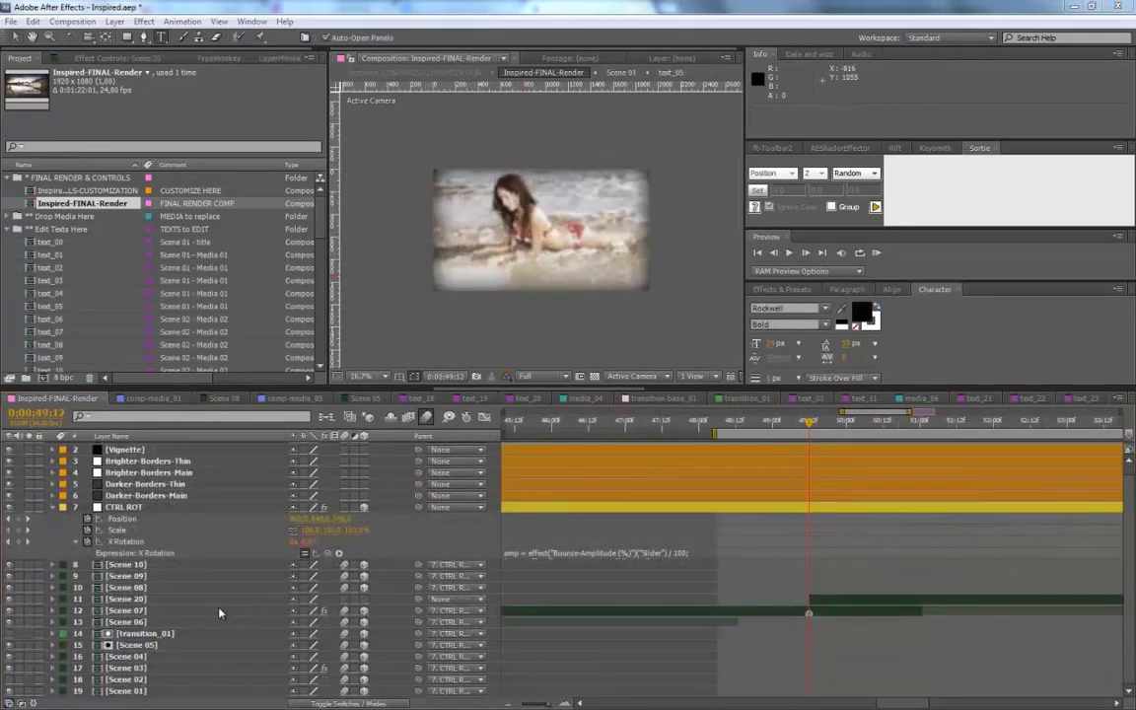
# Apply the Linear Wipe transition effect to the Scene 20 layer.
pyautogui.click(168, 600)
pyautogui.moveTo(573, 699)
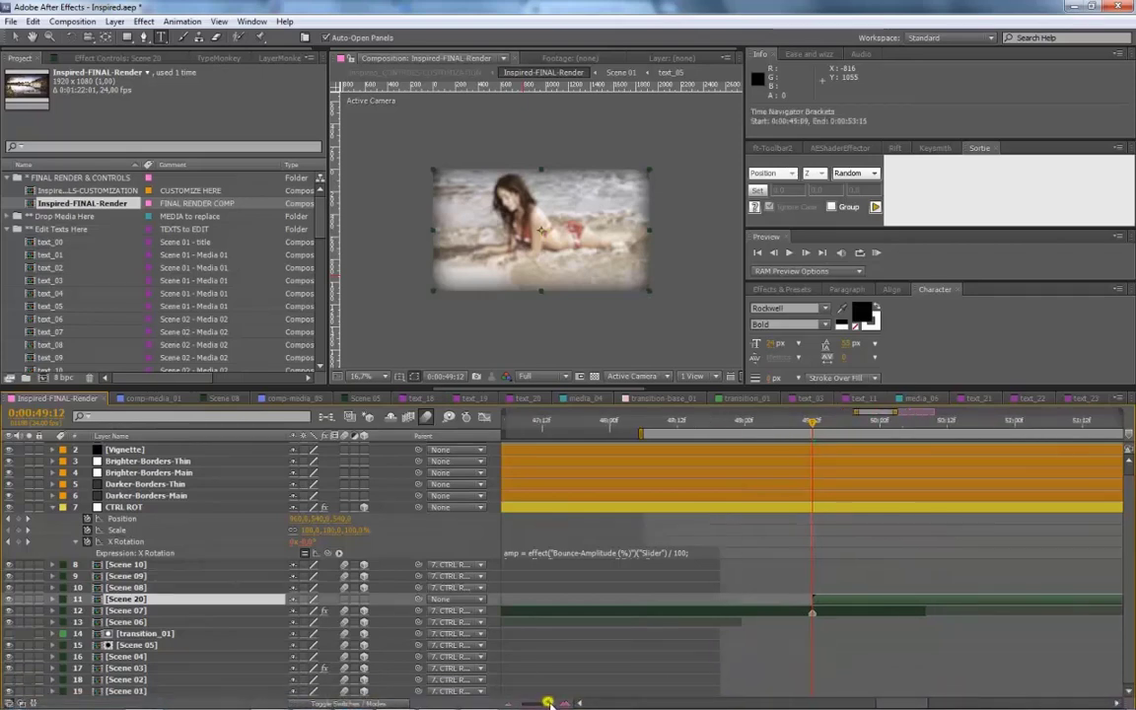
pyautogui.moveTo(553, 704); pyautogui.dragTo(549, 705)
pyautogui.click(144, 21)
pyautogui.moveTo(247, 649)
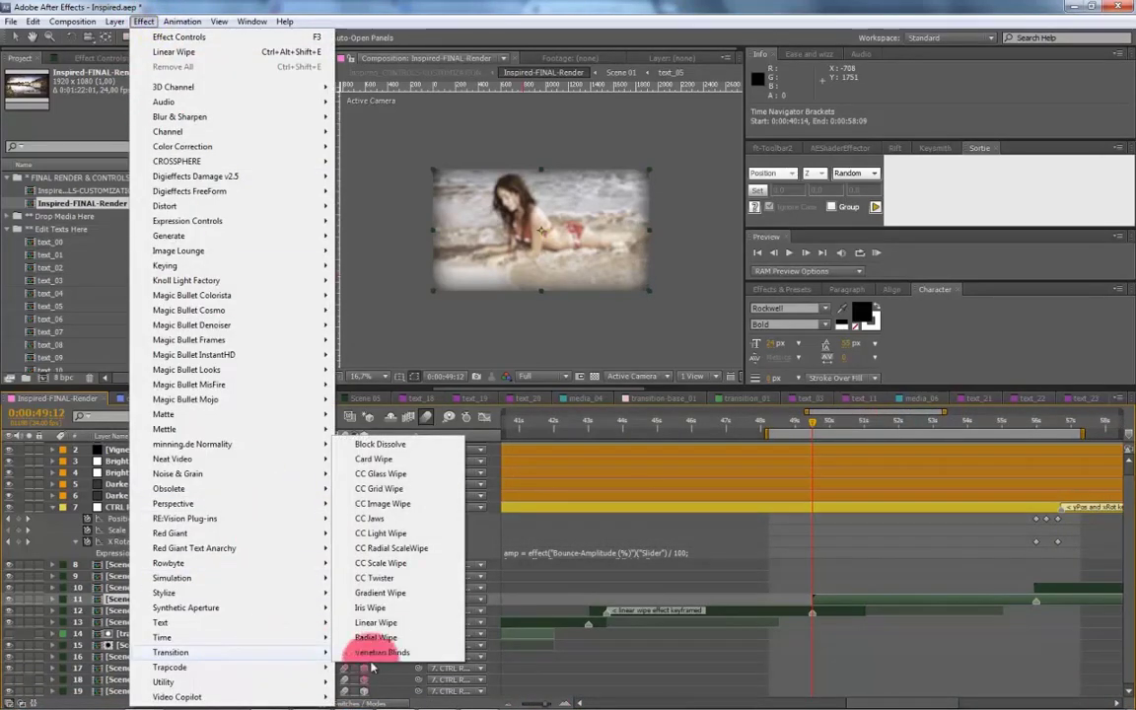
pyautogui.click(347, 659)
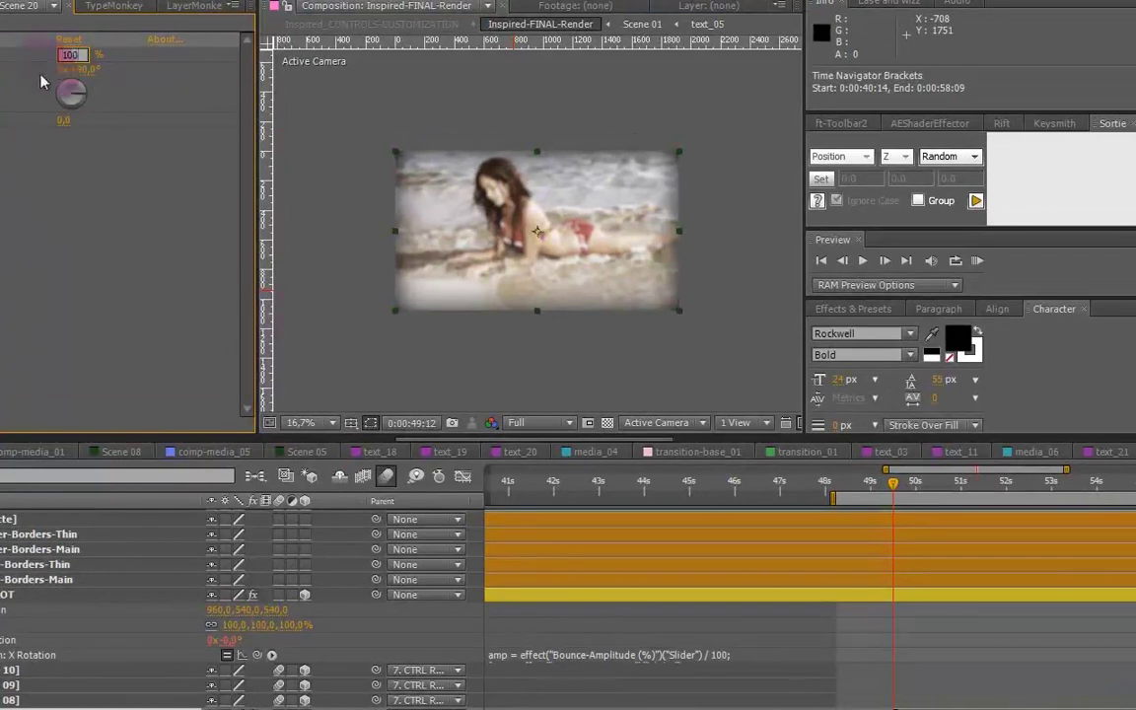
# Keyframe Scene 20's Transition Completion at 100% at 0:00:49:12, with a wipe angle of 0° and a feather of 150.
pyautogui.moveTo(182, 94); pyautogui.dragTo(197, 94)
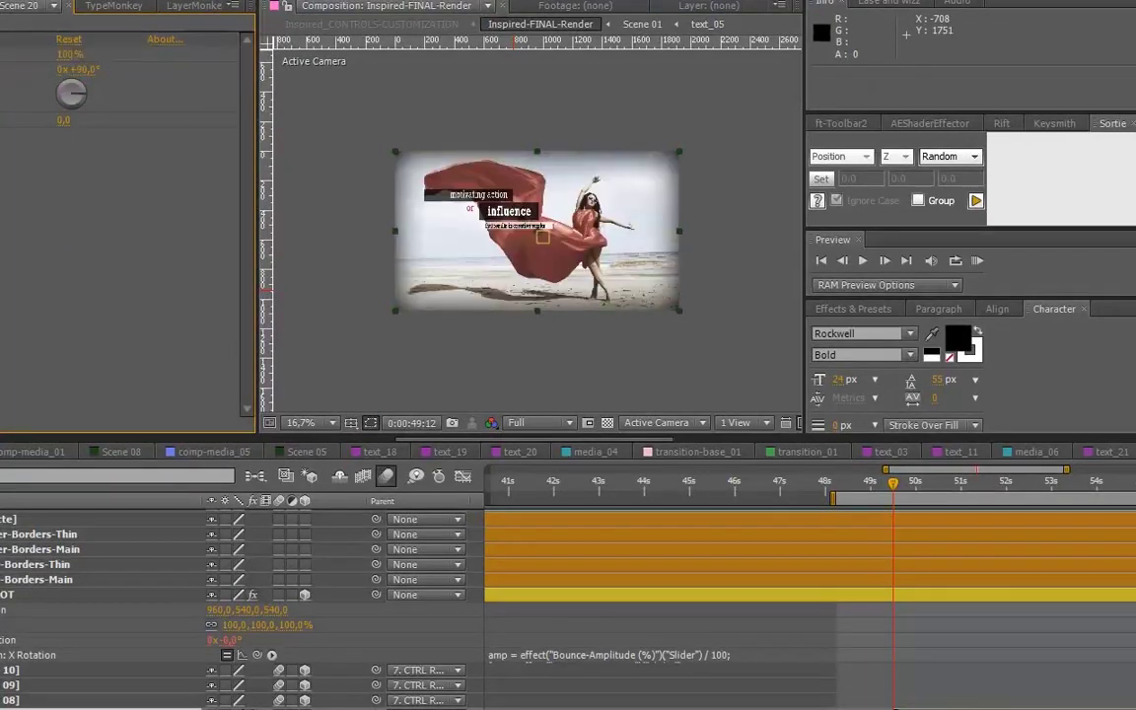
pyautogui.click(86, 69)
pyautogui.click(63, 119)
pyautogui.write('150')
pyautogui.click(803, 593)
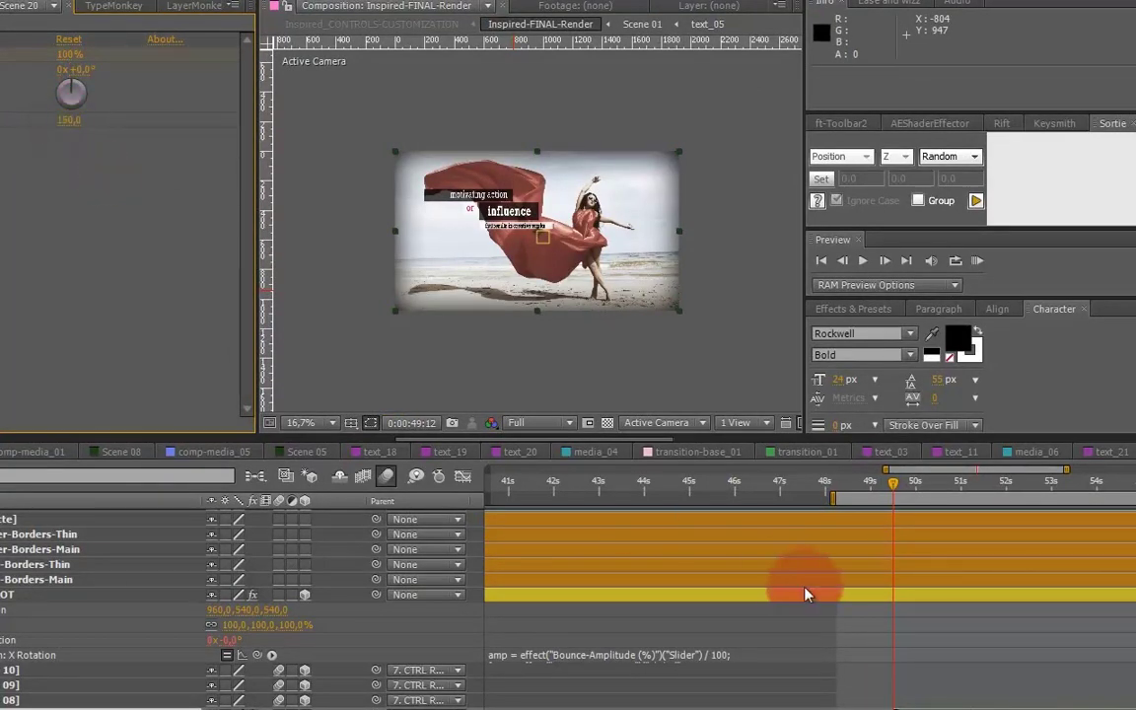
# Set Scene 20's Transition Completion to 0% at 0:00:50:03 and check the wipe midway at 0:00:49:19.
pyautogui.click(919, 483)
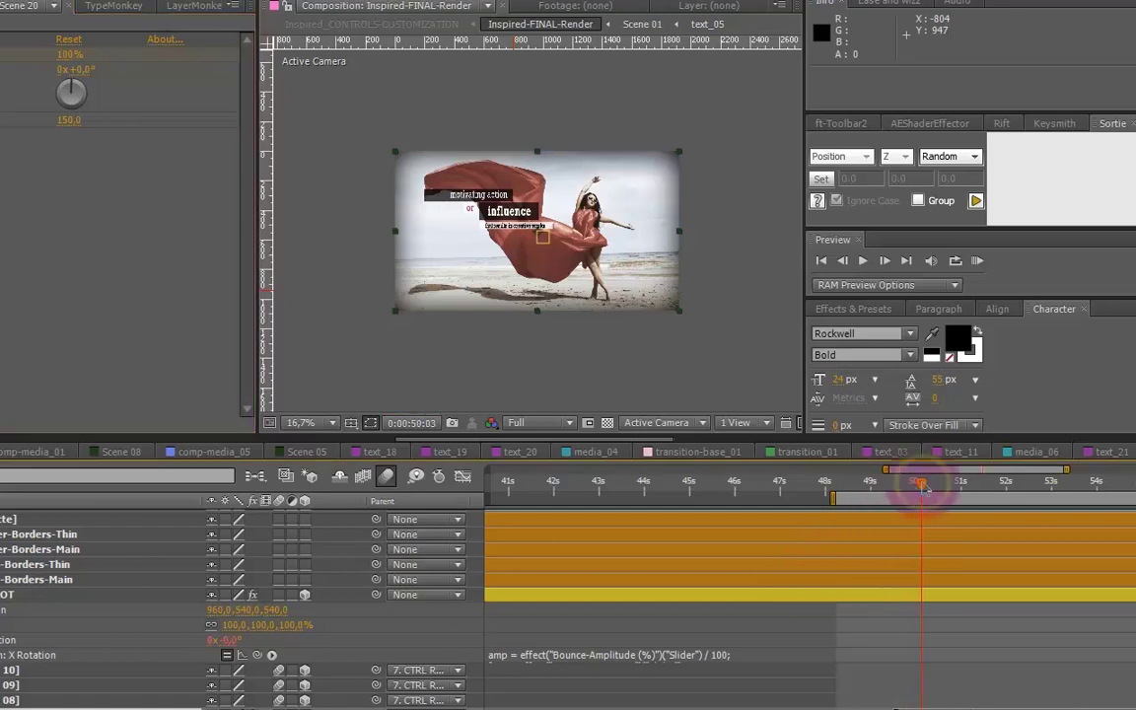
pyautogui.click(68, 55)
pyautogui.write('0')
pyautogui.click(134, 213)
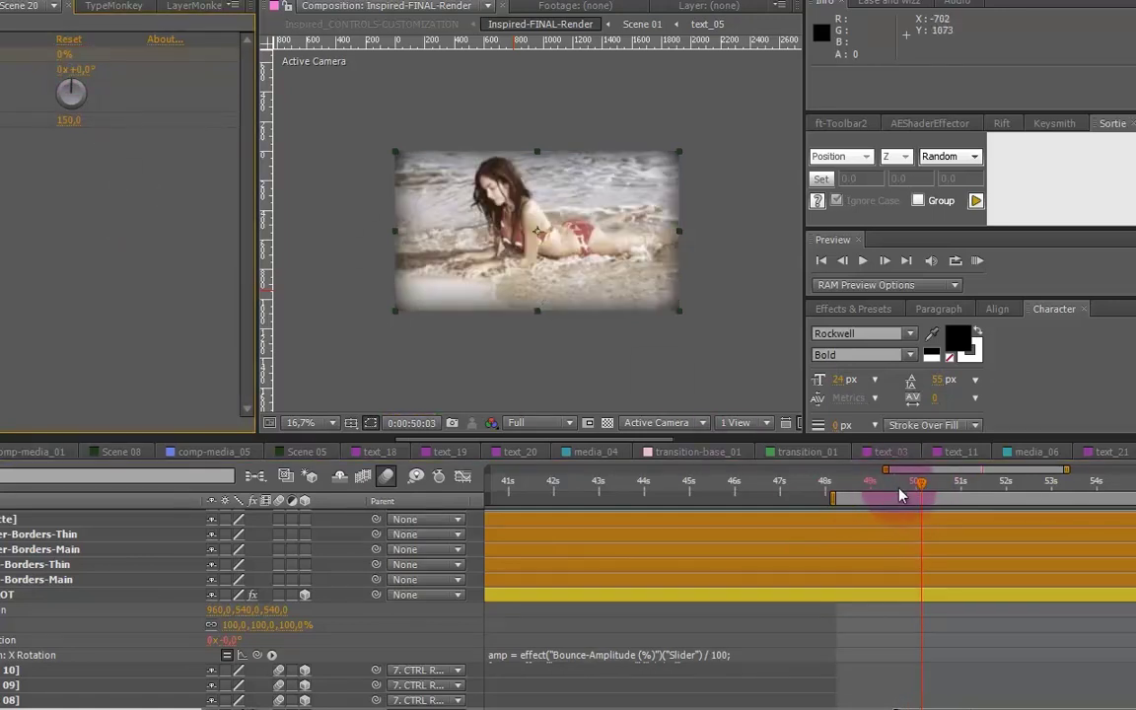
pyautogui.click(904, 490)
pyautogui.click(907, 493)
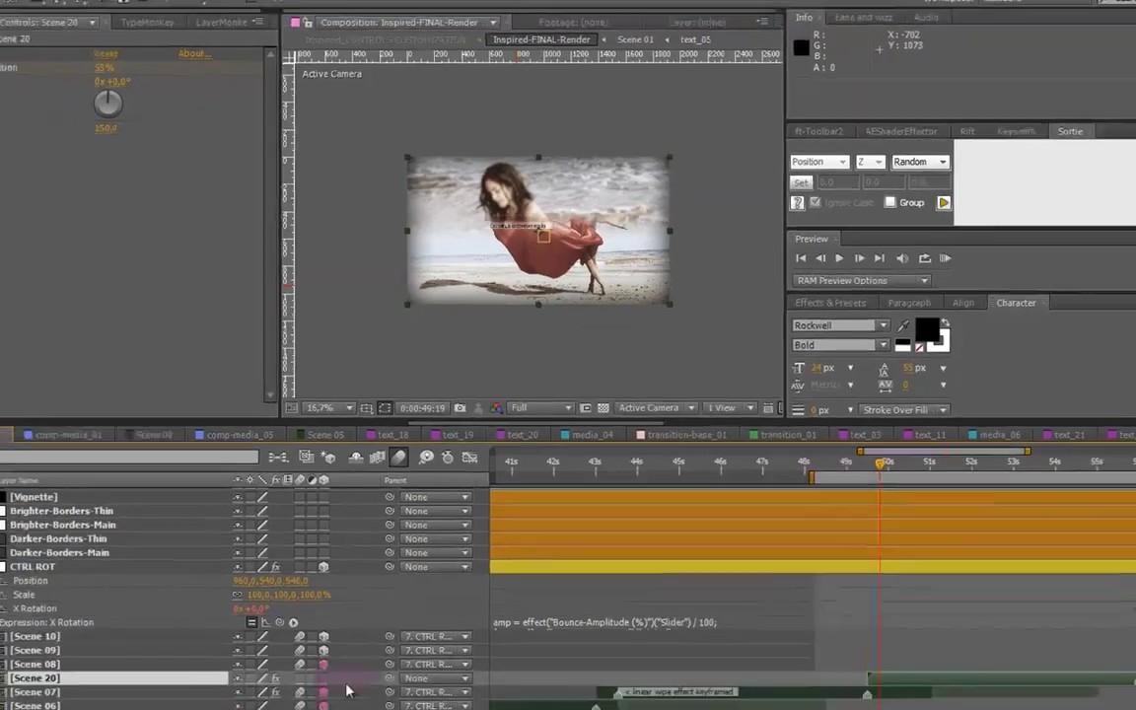
# Reveal the Linear Wipe keyframes of the Scene 20 layer and select them around the start of the layer.
pyautogui.click(249, 599)
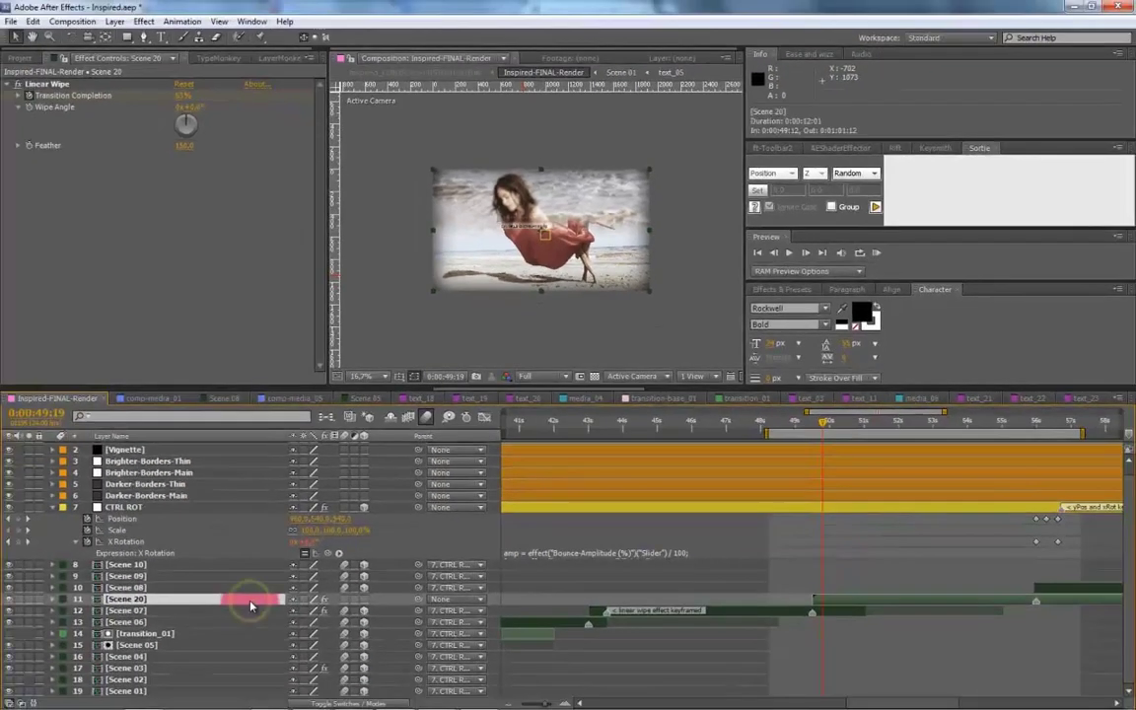
pyautogui.press('u')
pyautogui.moveTo(797, 619); pyautogui.dragTo(841, 629)
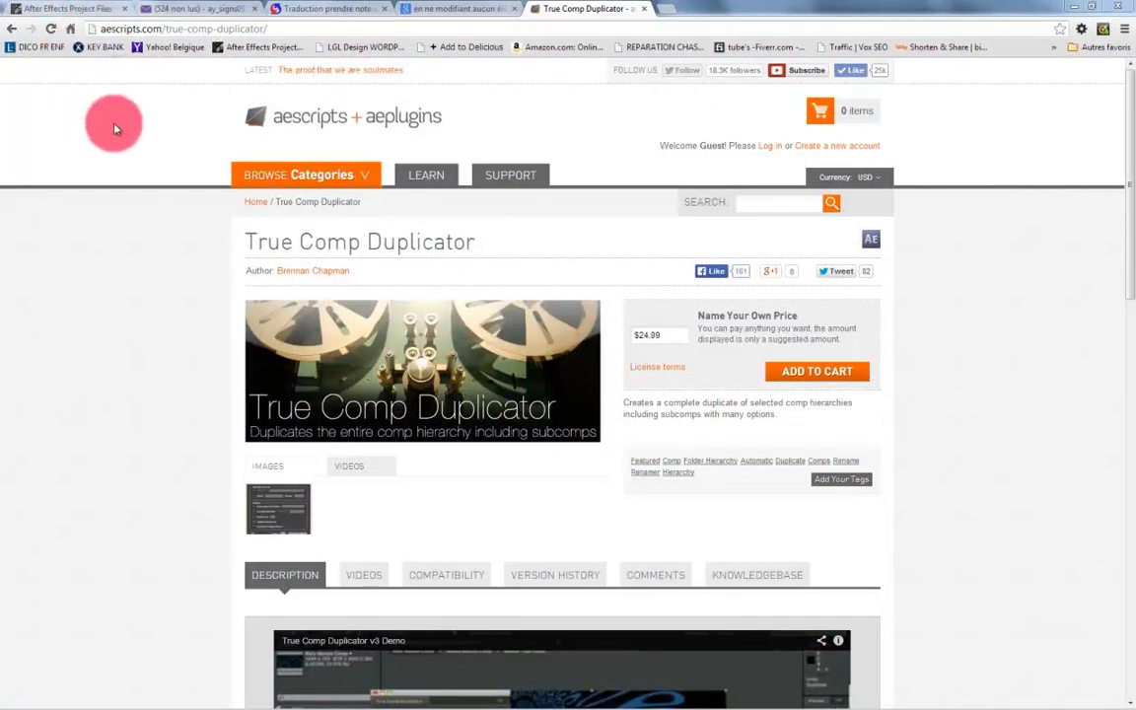
# Switch to the browser and examine the True Comp Duplicator page on aescripts.com: its title, web address and Name Your Own Price field.
pyautogui.moveTo(489, 241); pyautogui.dragTo(243, 245)
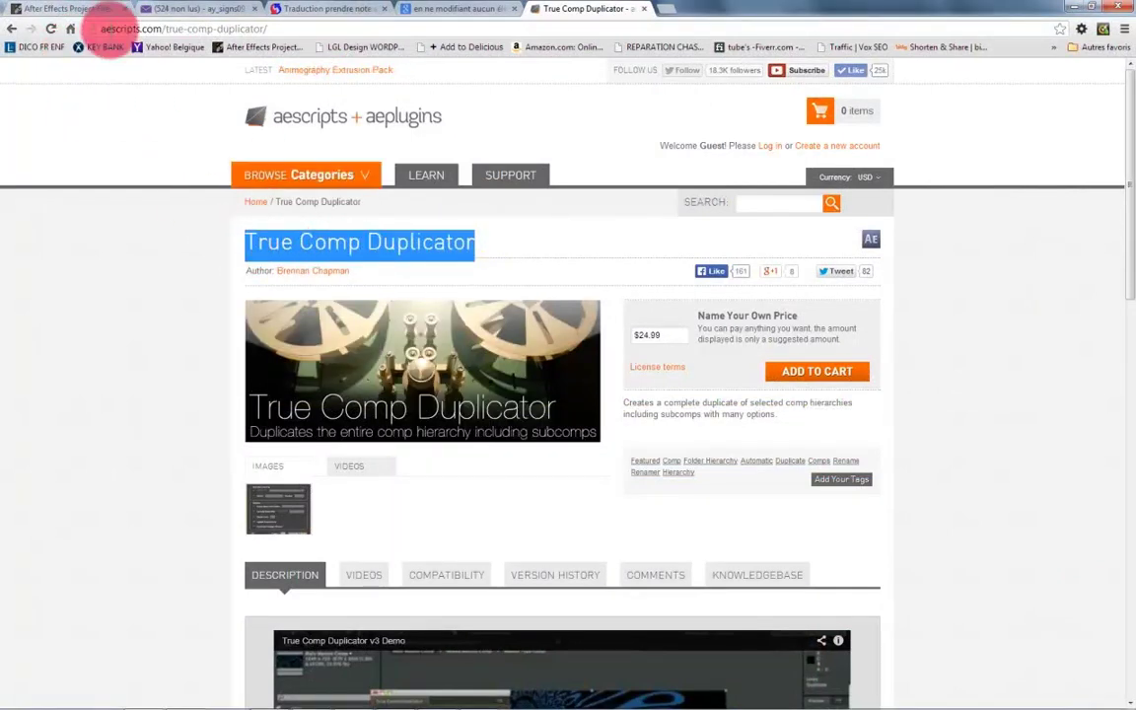
pyautogui.click(108, 29)
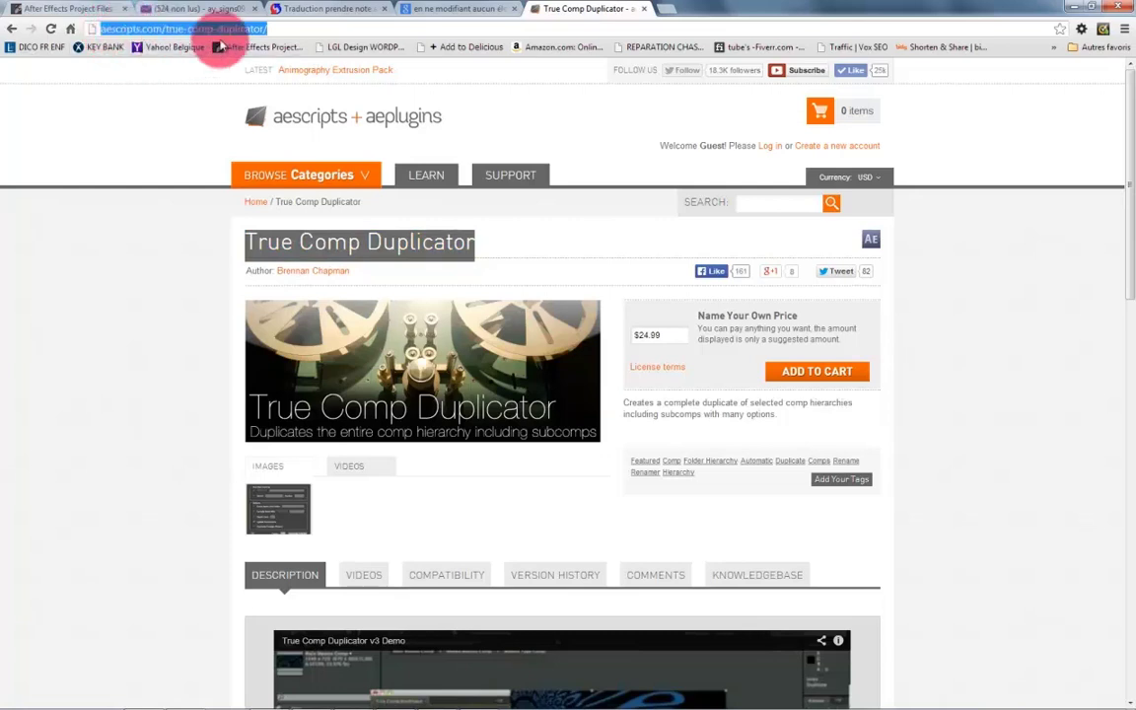
pyautogui.click(156, 30)
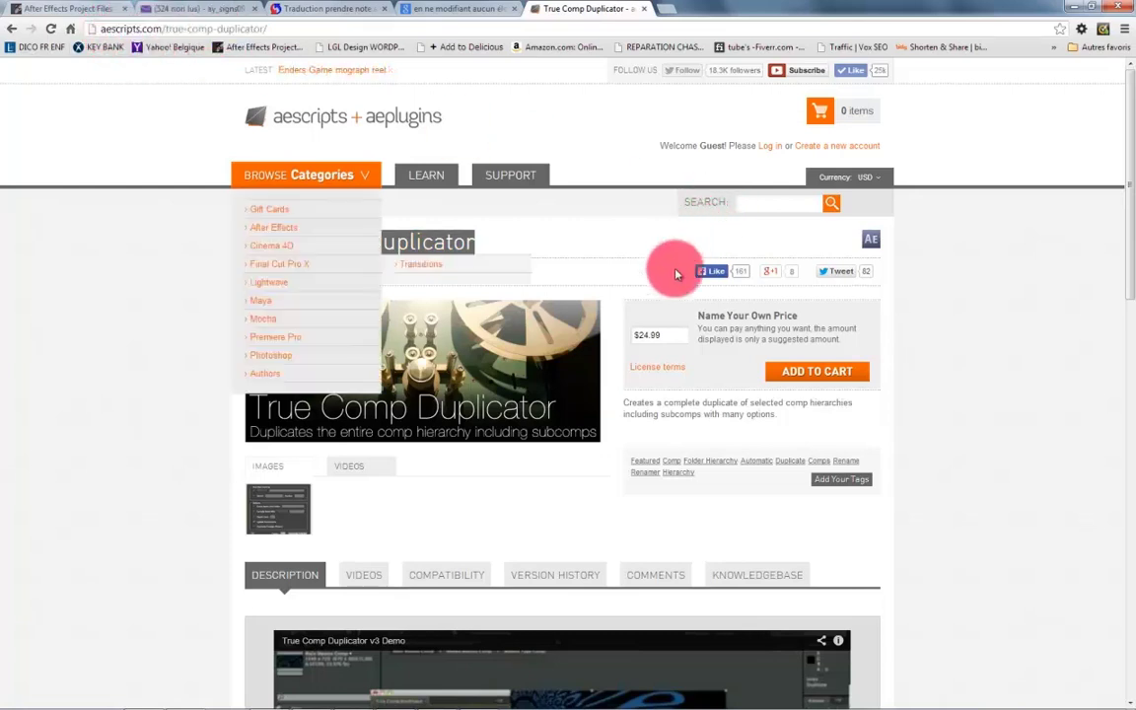
pyautogui.click(656, 336)
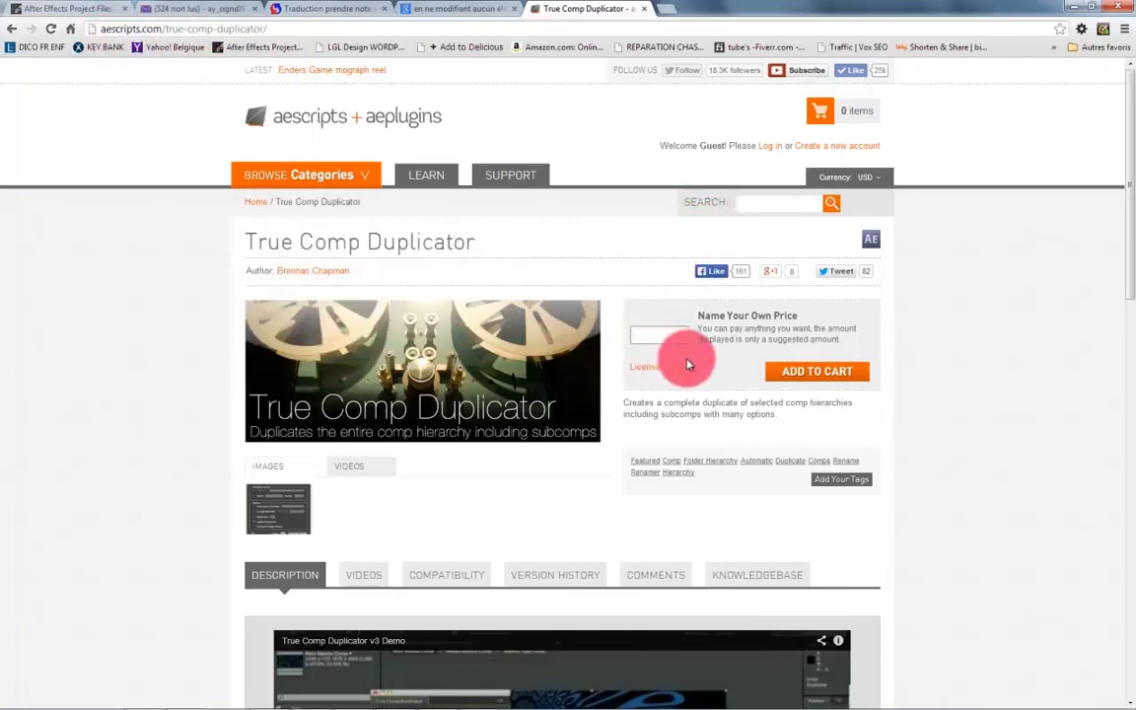